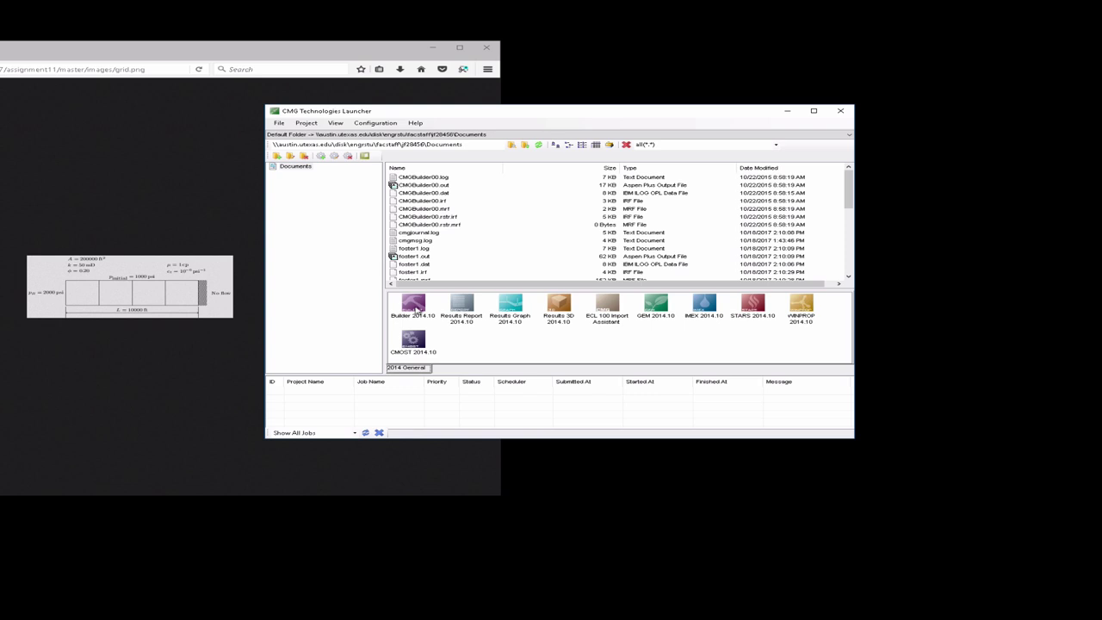
Launch Builder 2014.10 and start a new dataset, bringing up the Reservoir Simulator Settings
double_click(414, 307)
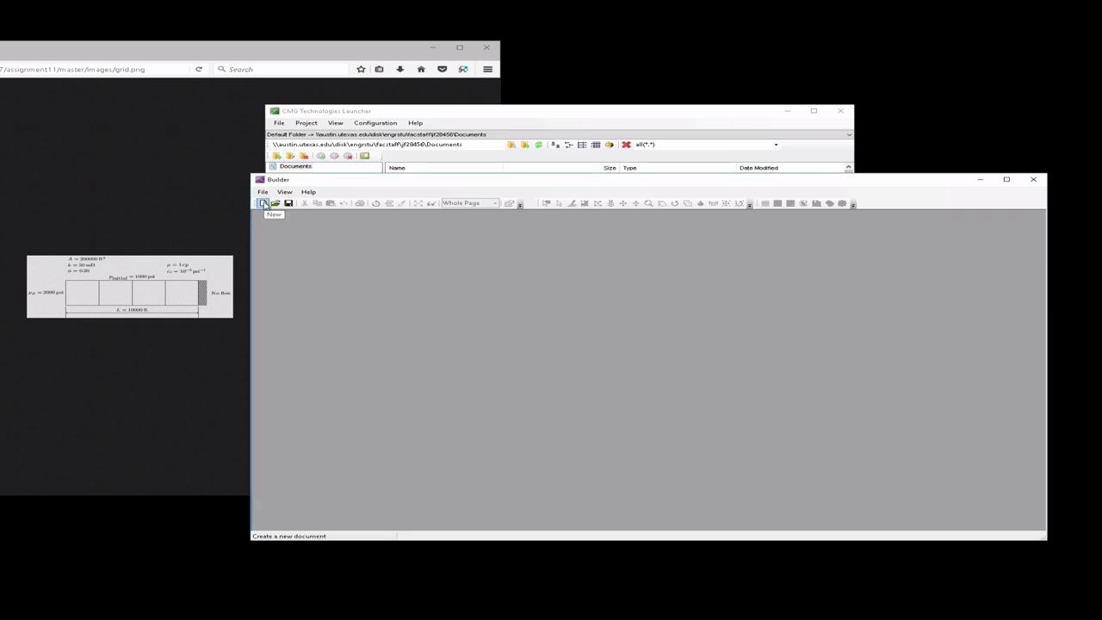
click(390, 114)
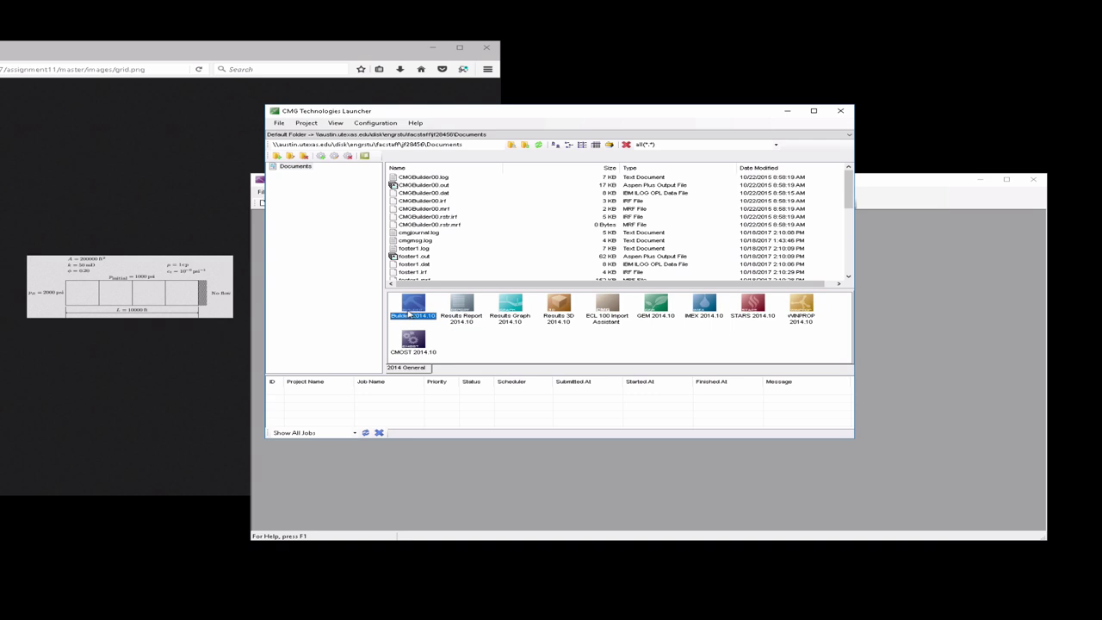
click(1006, 280)
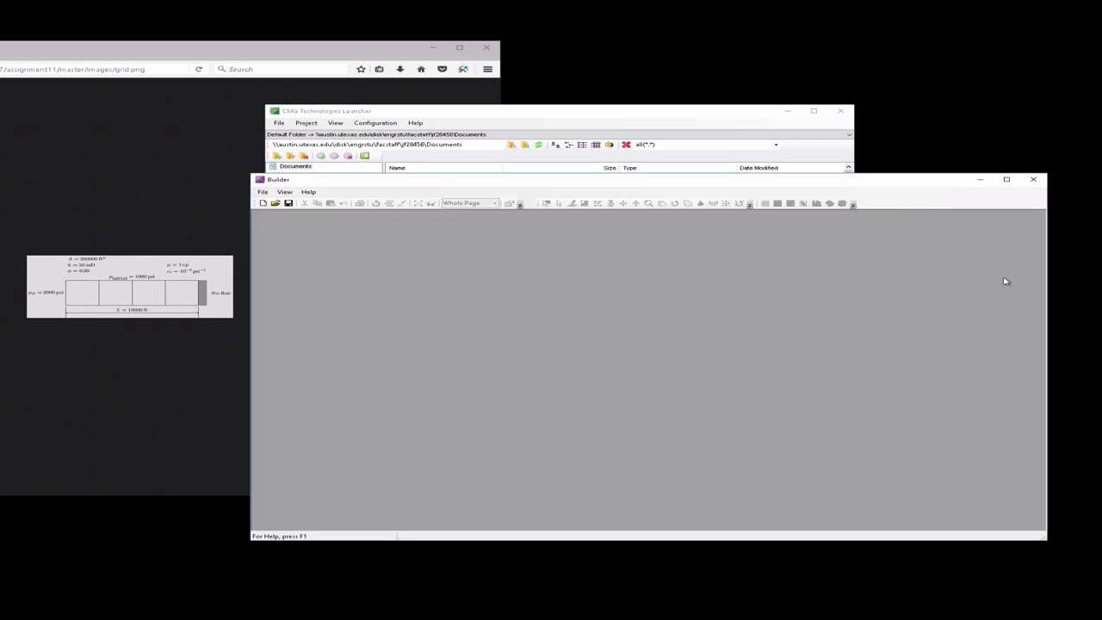
click(263, 203)
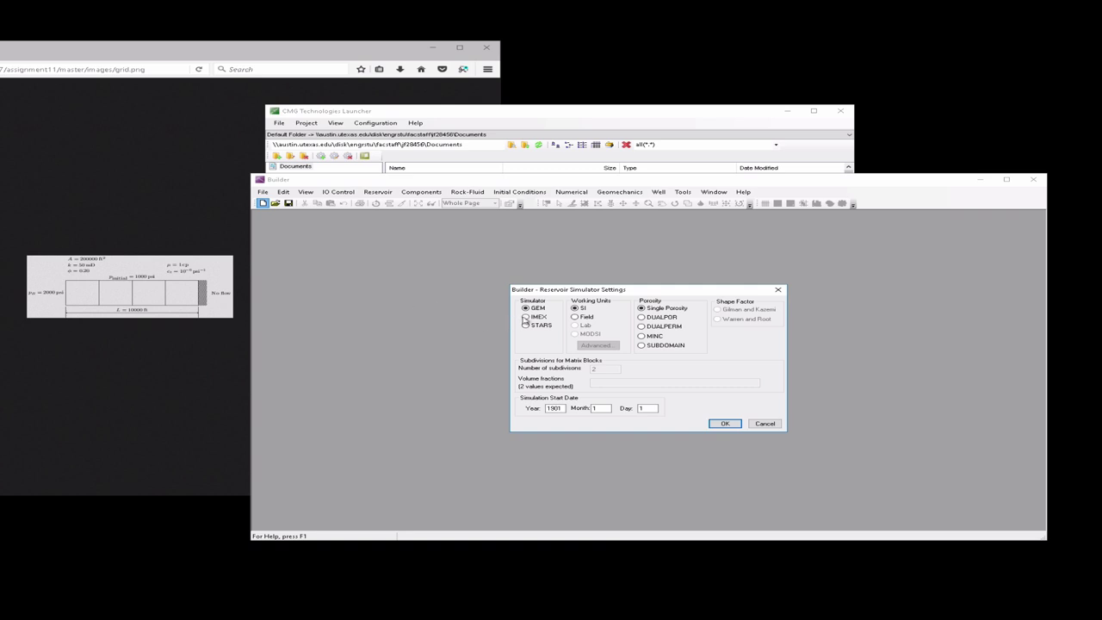
Choose IMEX with Field units and confirm, creating the empty CMGBuilder01 dataset
click(525, 317)
click(723, 424)
click(723, 425)
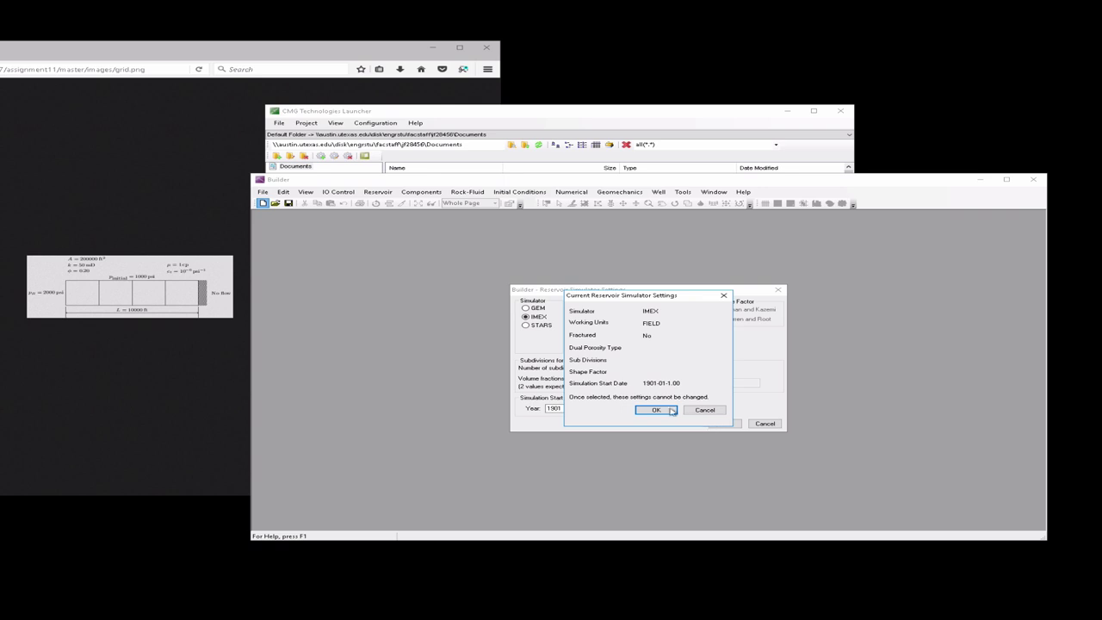
click(660, 410)
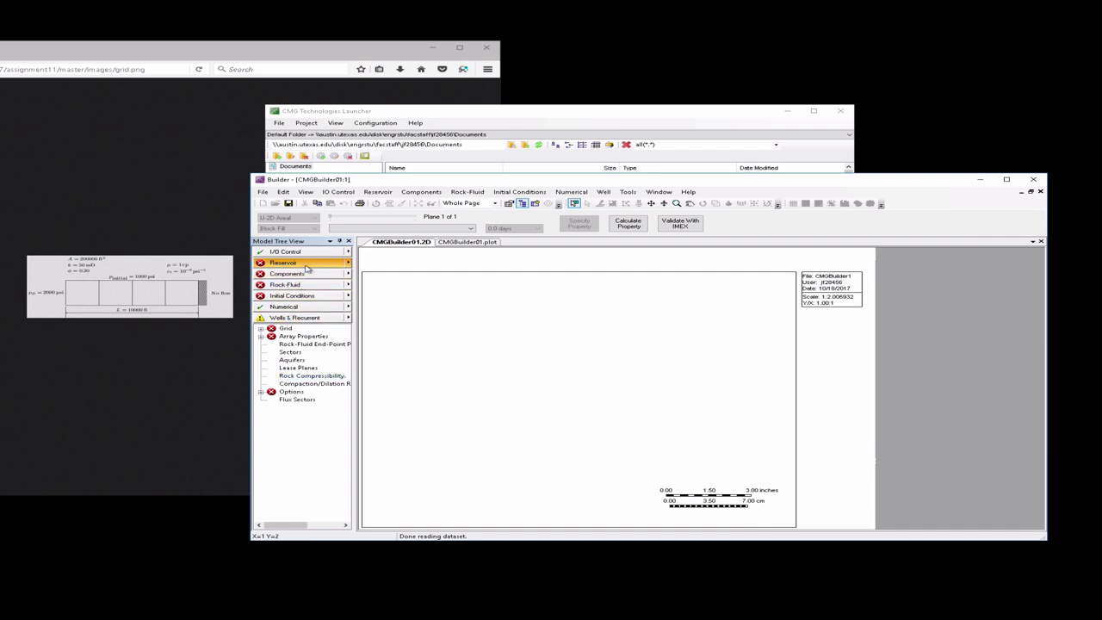
From the Reservoir options, choose Create grid > Cartesian to open the grid dialog
click(348, 265)
click(330, 266)
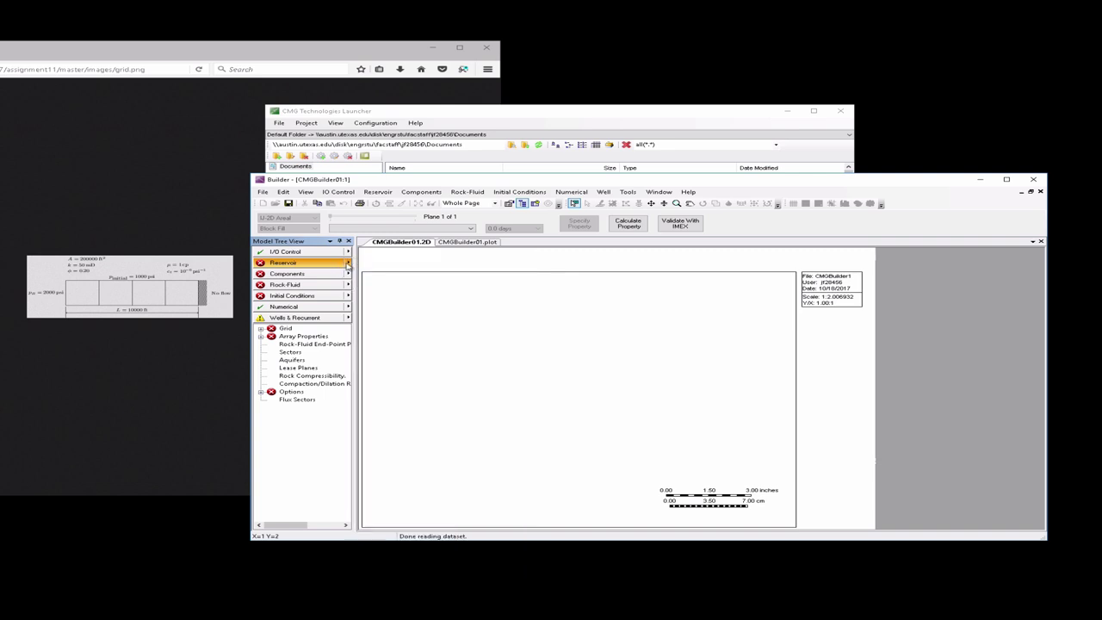
click(348, 265)
mouse_move(384, 276)
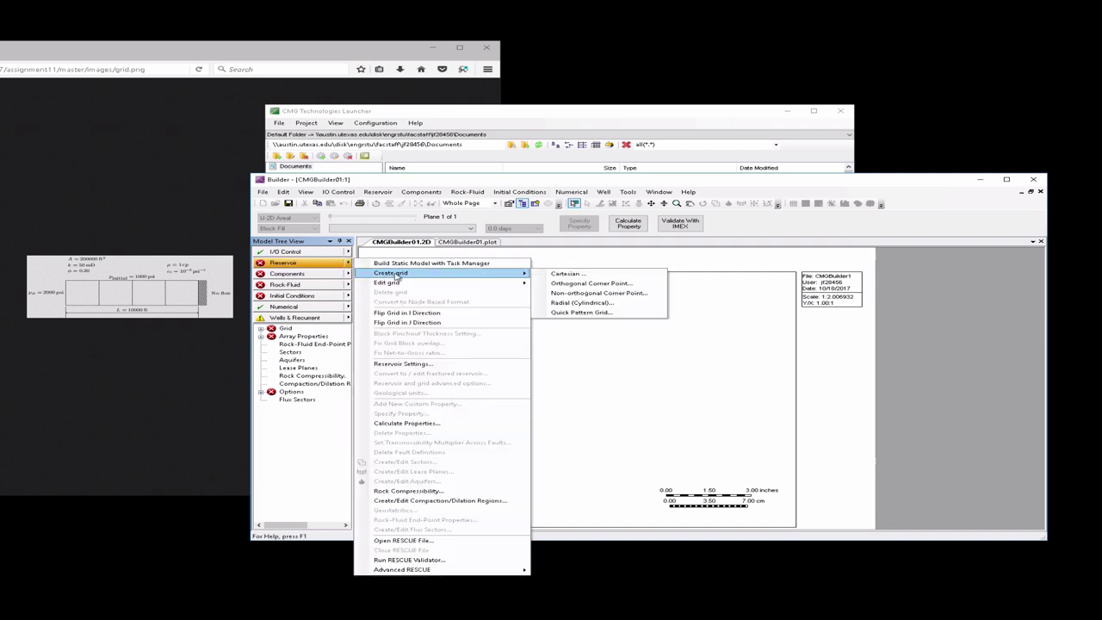
click(558, 275)
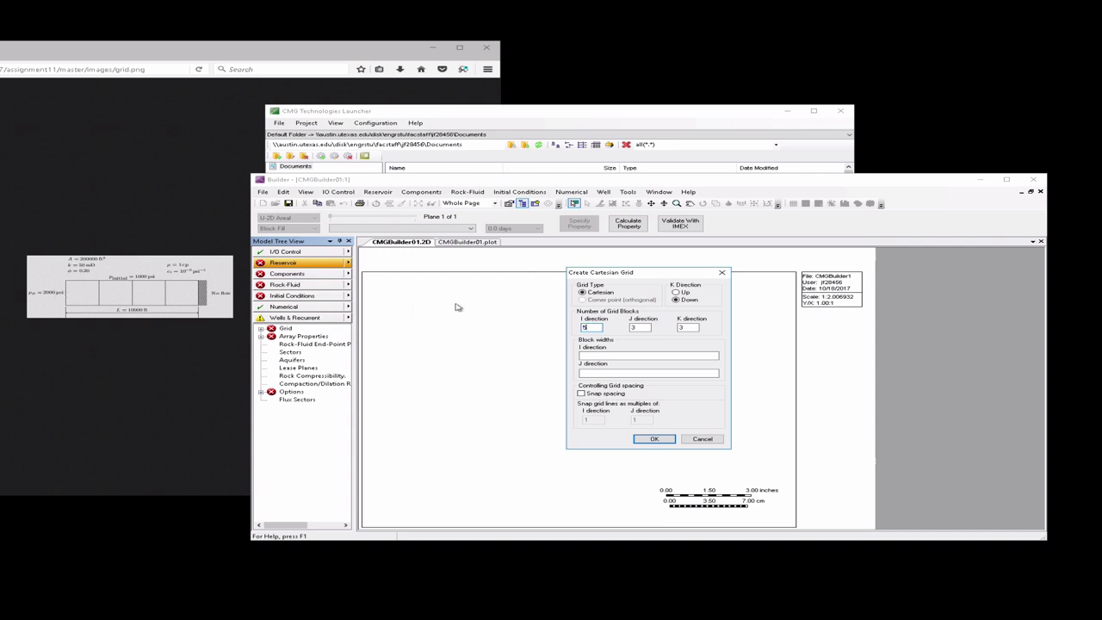
Set the J and K block counts to 1
double_click(644, 327)
text(1)
double_click(691, 327)
text(1)
Enter 2500 ft I block widths and the J block width for the grid
click(649, 355)
text(1)
text(*2500)
click(650, 372)
key(BackSpace)
key(BackSpace)
text(1125000)
key(BackSpace)
click(641, 440)
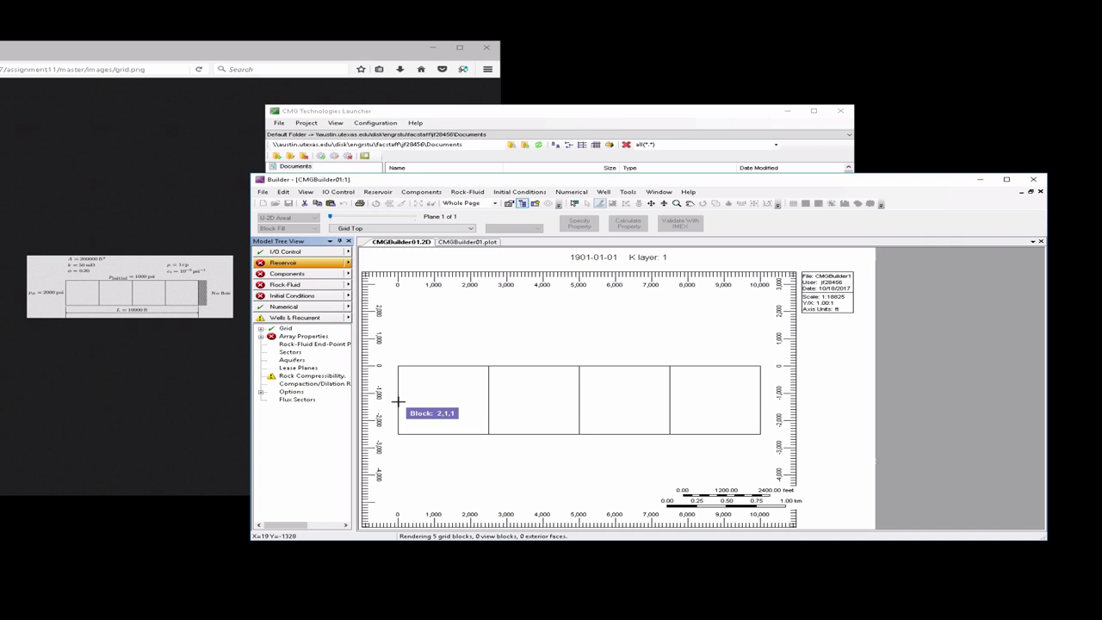
Give Layer 1 grid top 1000, grid thickness 80 and porosity 0.2
double_click(298, 337)
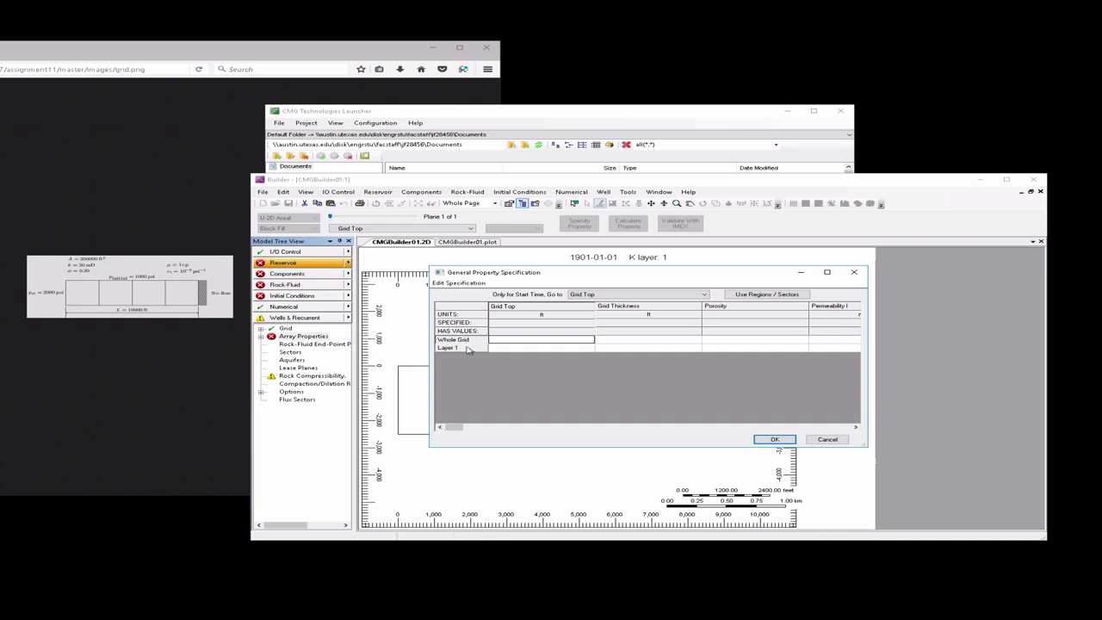
click(508, 350)
click(508, 350)
text(1000)
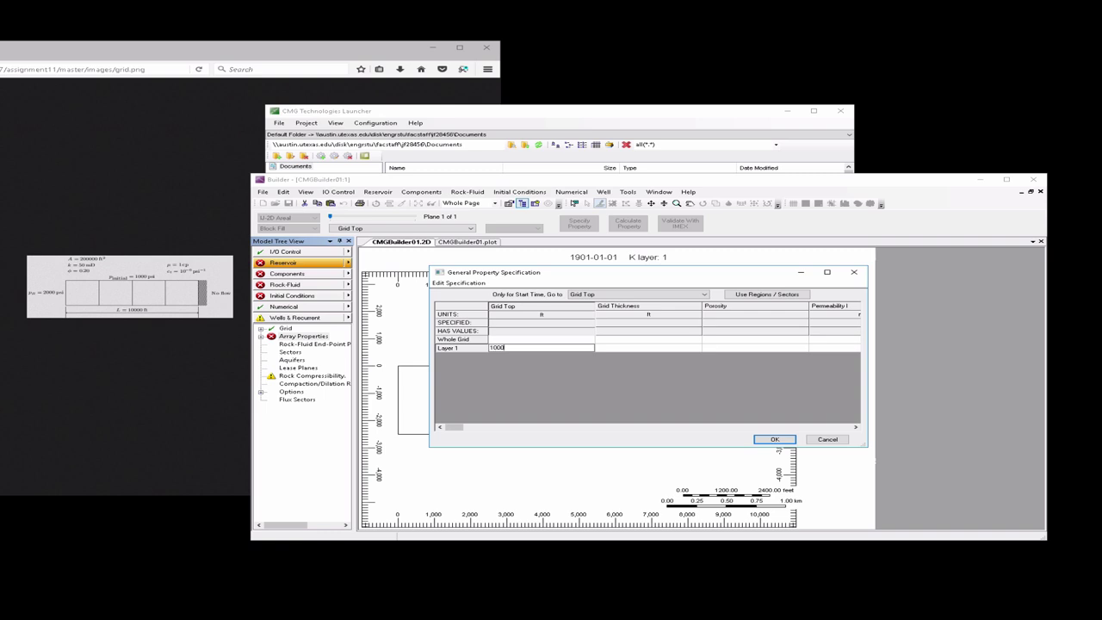
click(611, 350)
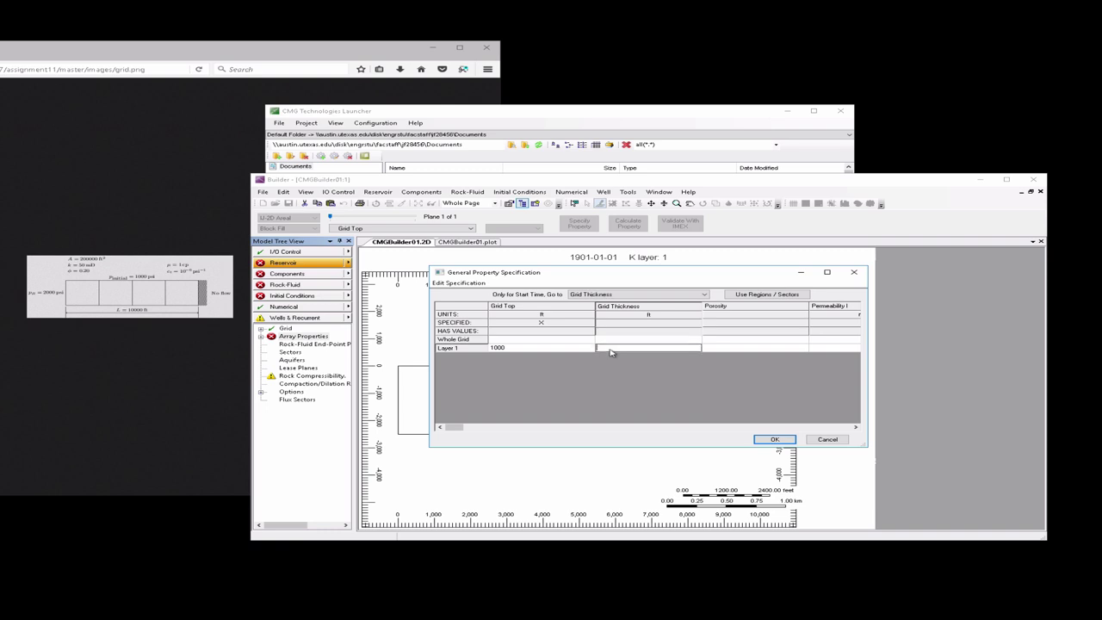
text(8)
text(0)
click(729, 348)
text(0.2)
click(836, 349)
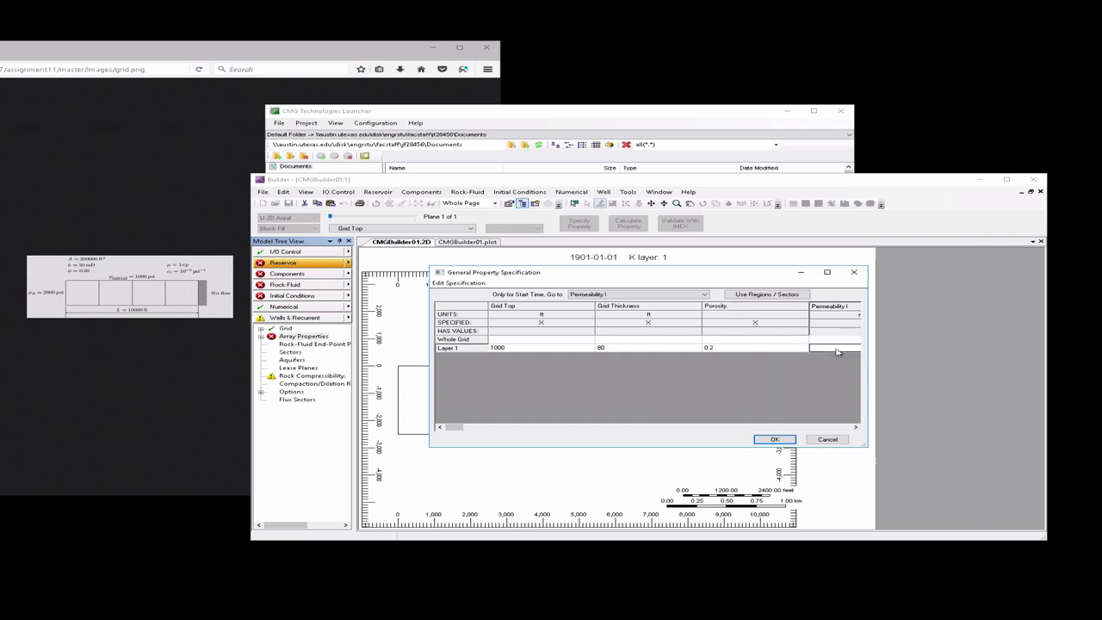
Set the whole-grid Permeability I to 50 md
click(857, 427)
click(857, 427)
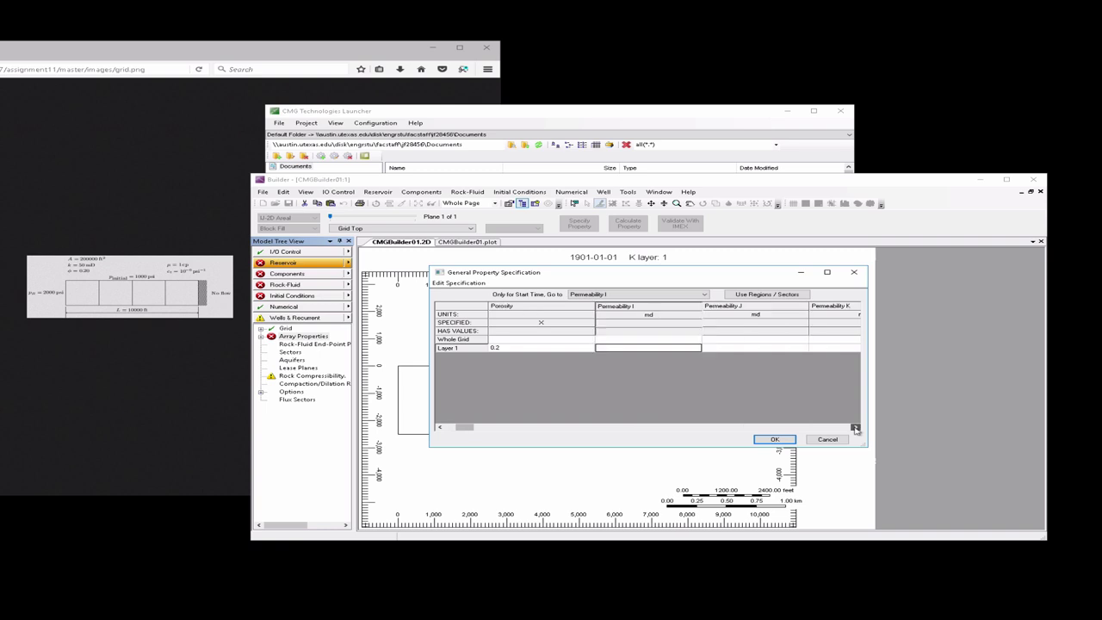
click(647, 340)
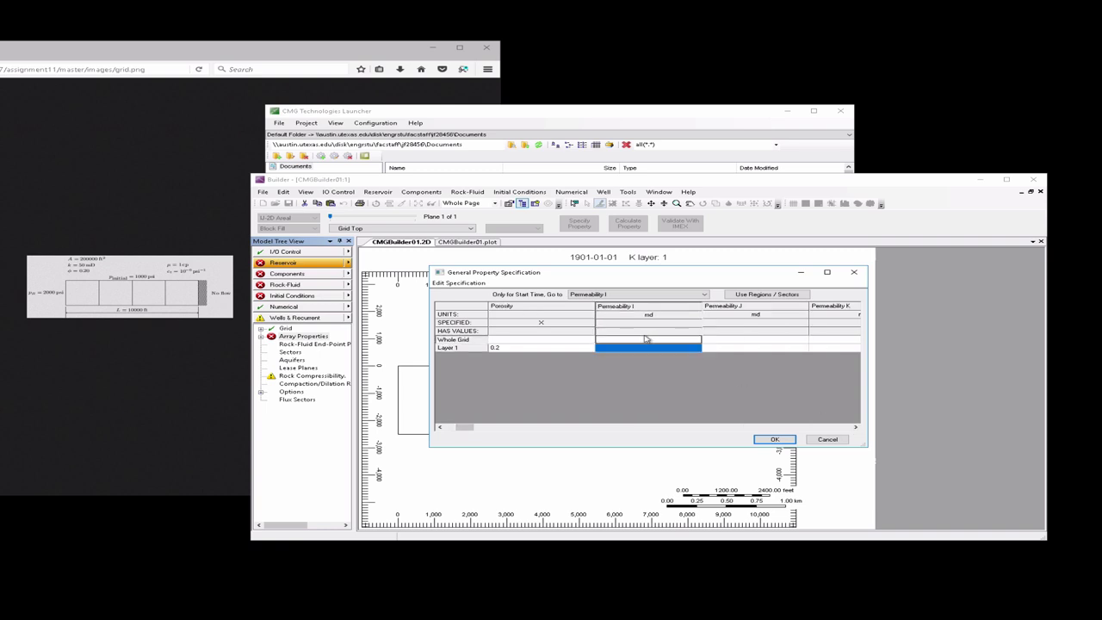
click(647, 341)
text(50)
click(729, 341)
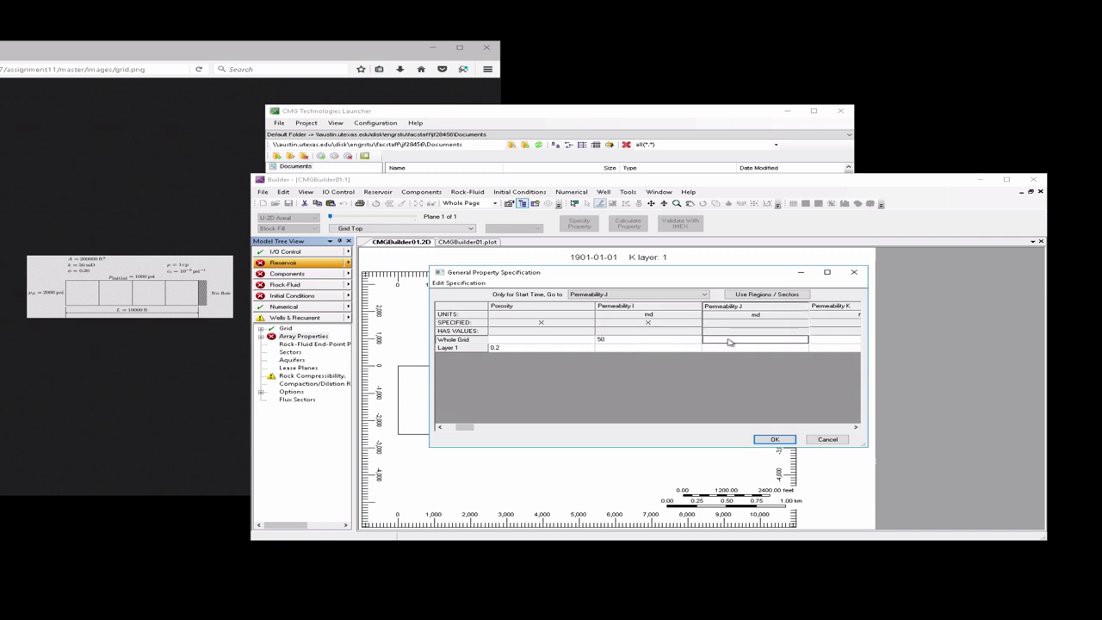
Set whole-grid Permeability J and K to EQUALSI so both match Permeability I
right_click(729, 342)
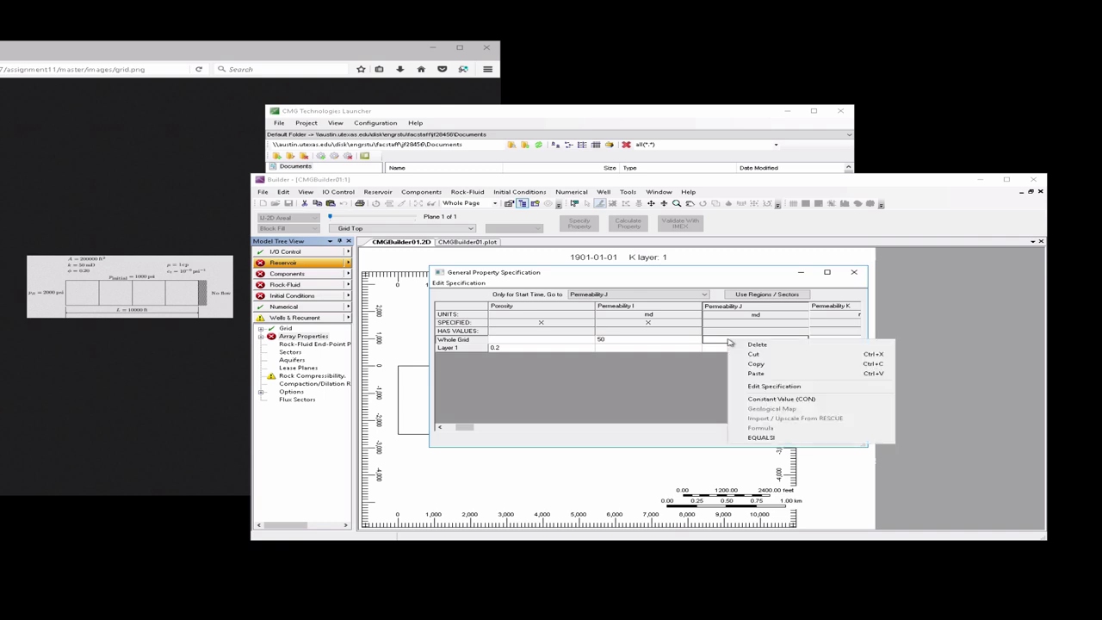
click(754, 438)
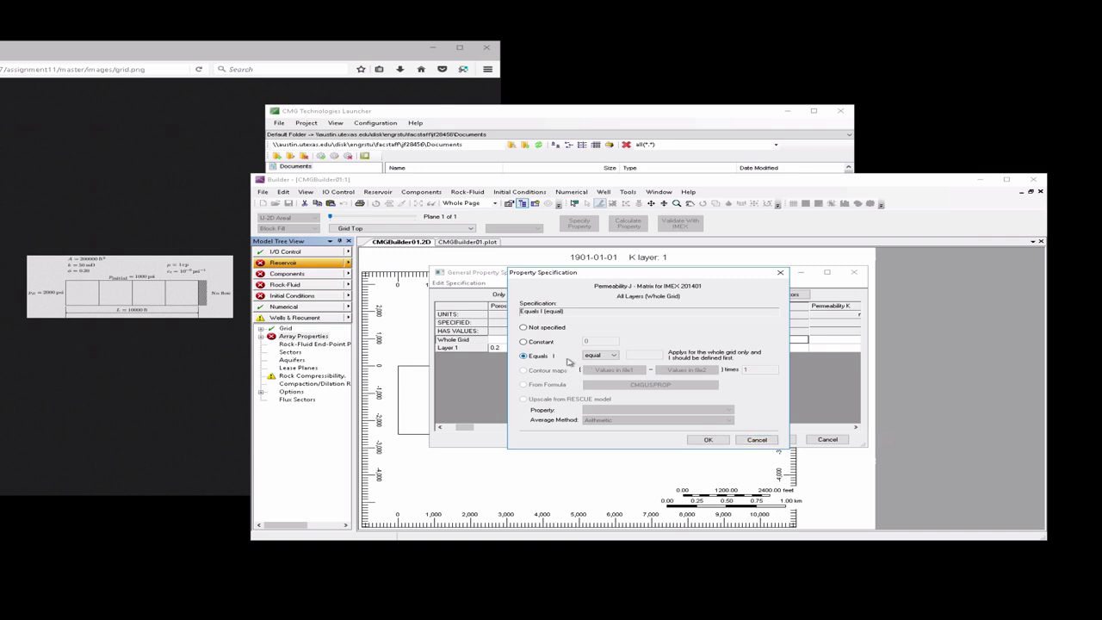
click(706, 440)
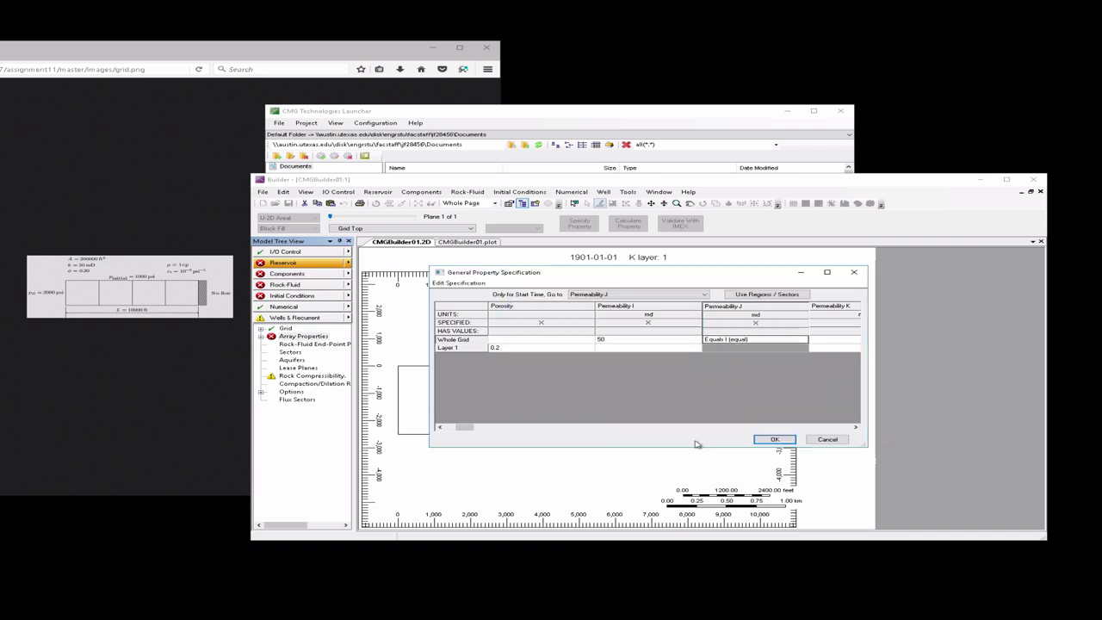
click(816, 343)
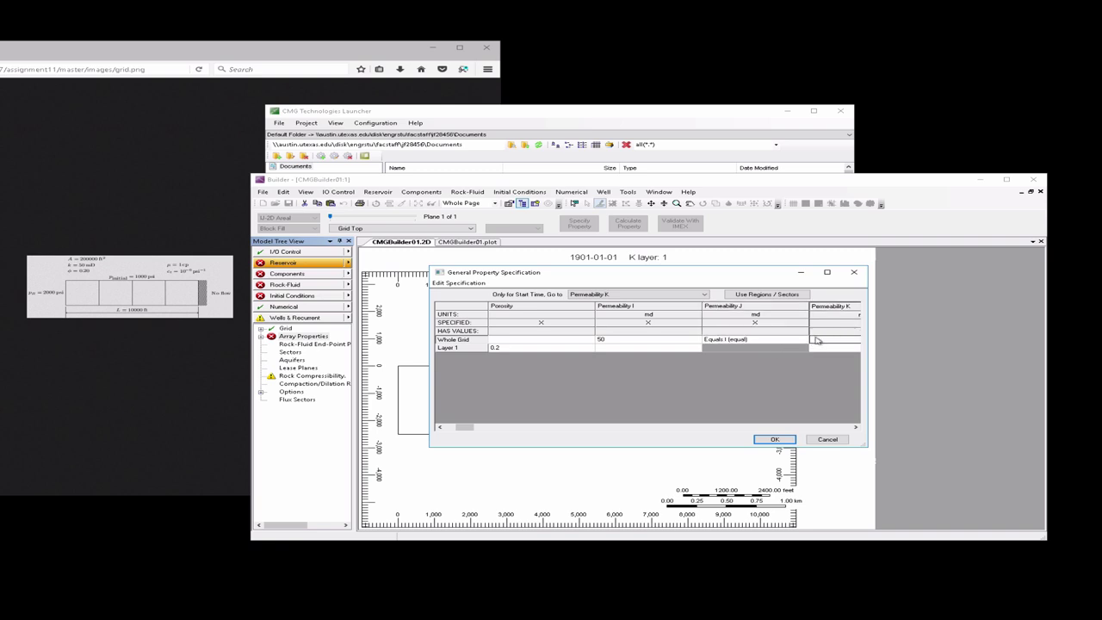
right_click(817, 341)
click(837, 439)
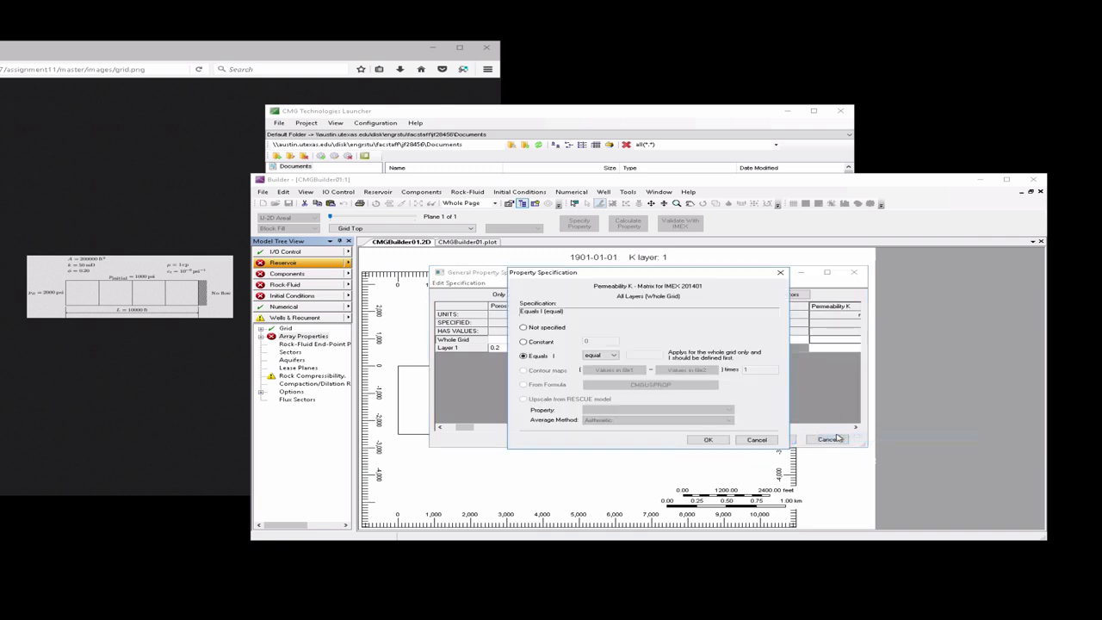
click(705, 439)
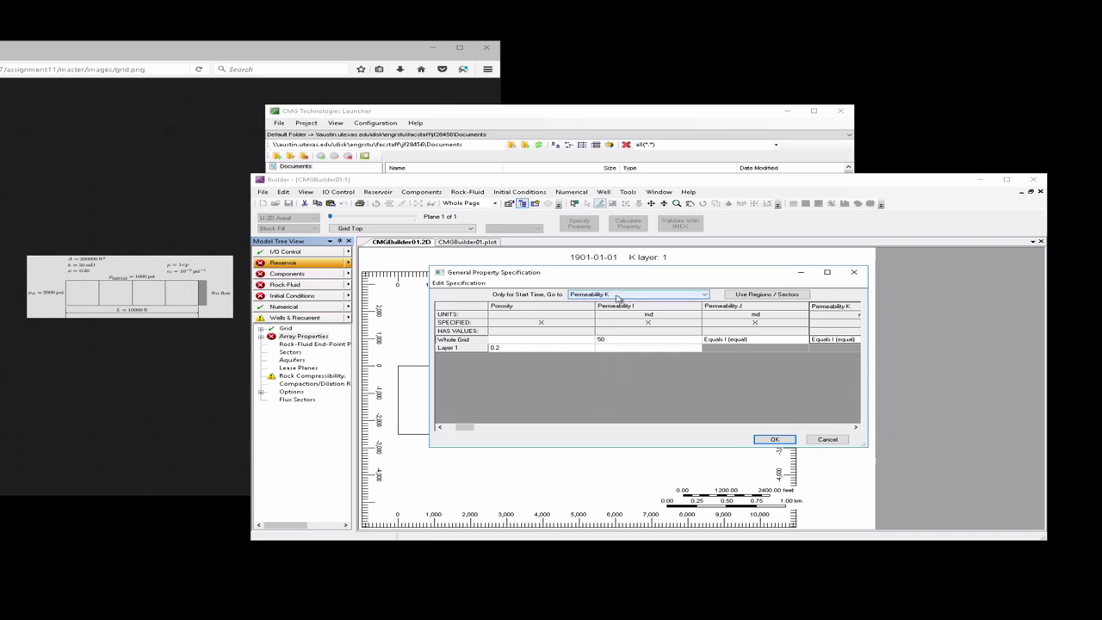
Set the Layer 1 implicit flag to 1 and oil saturation to 0
click(617, 296)
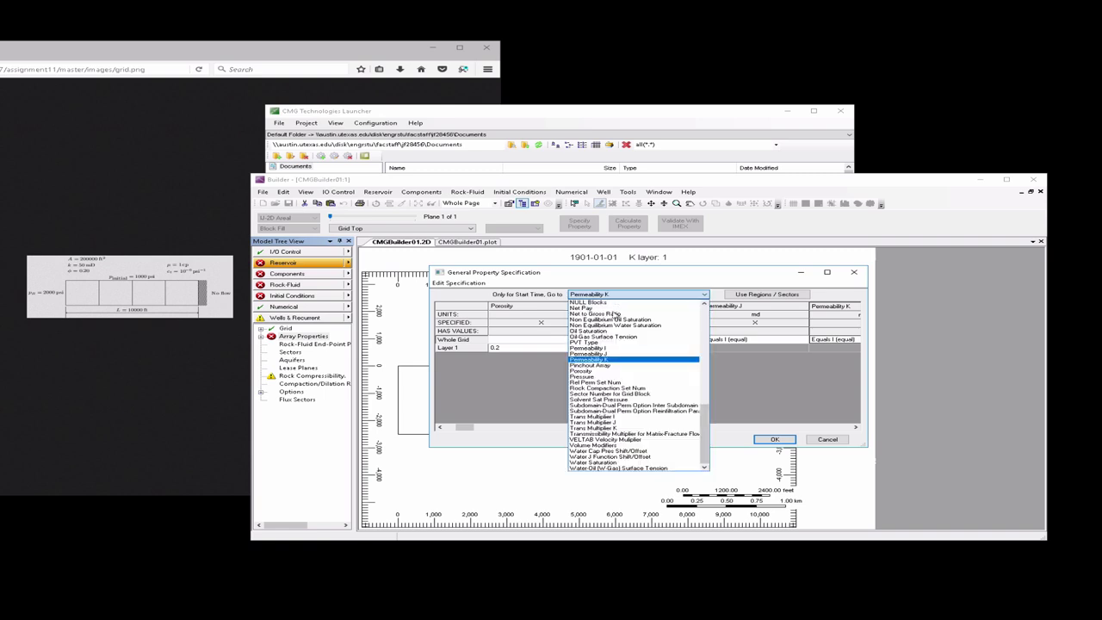
scroll(603, 381, up, 2)
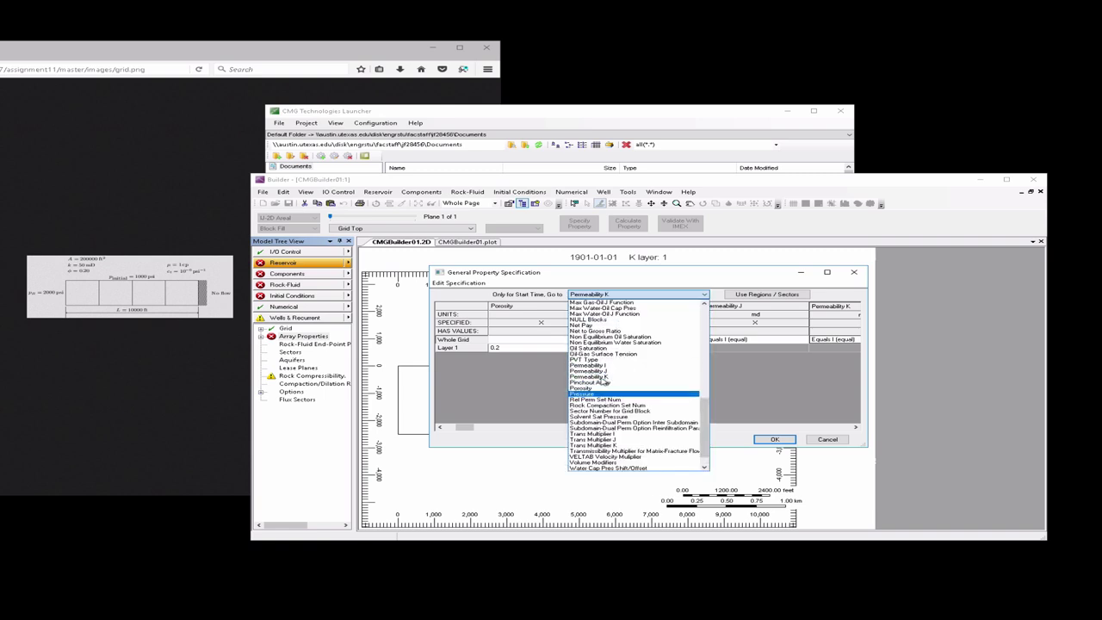
scroll(602, 383, up, 6)
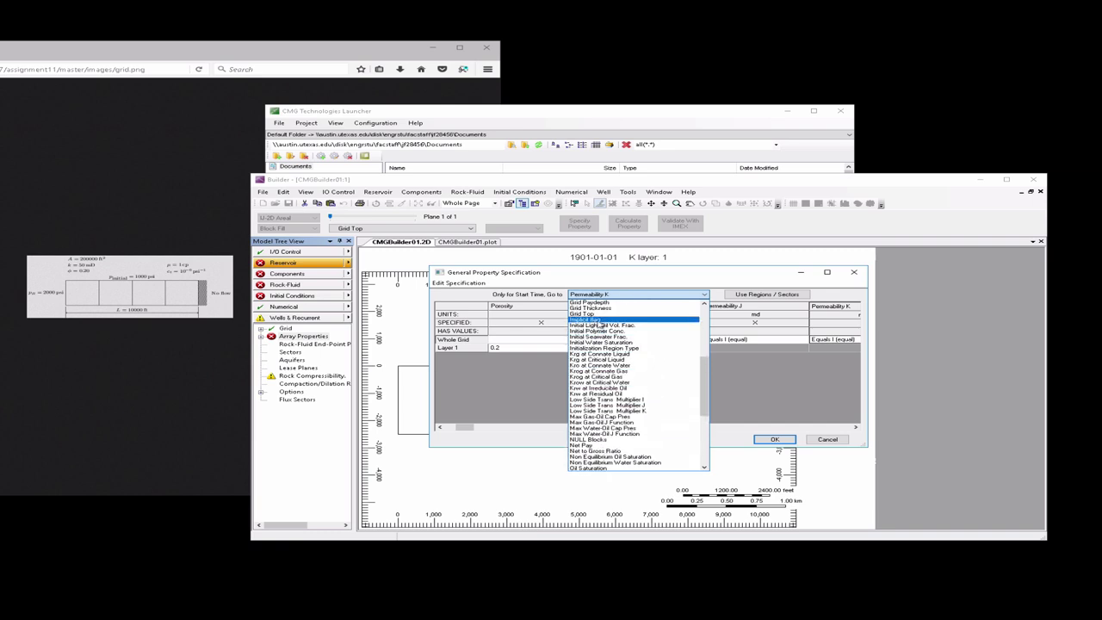
click(598, 320)
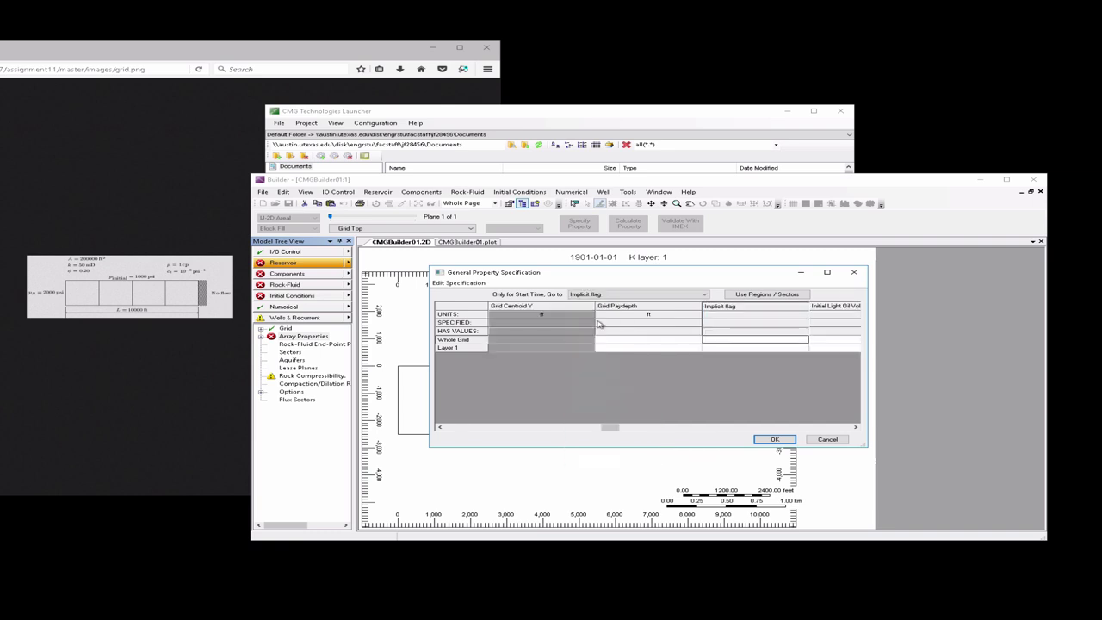
click(714, 348)
text(1)
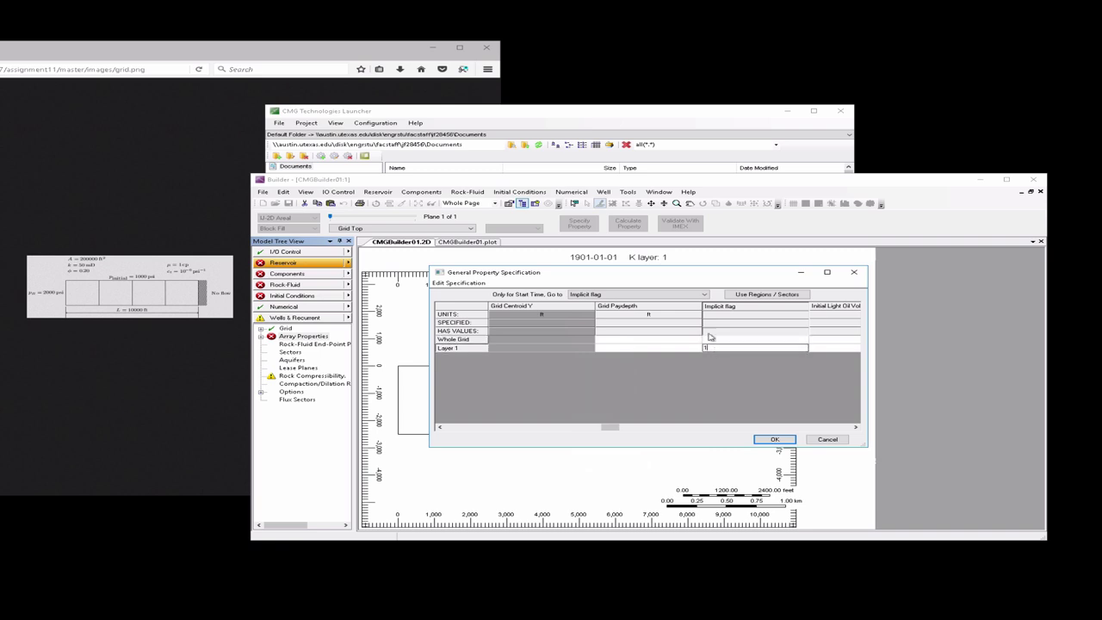
click(696, 295)
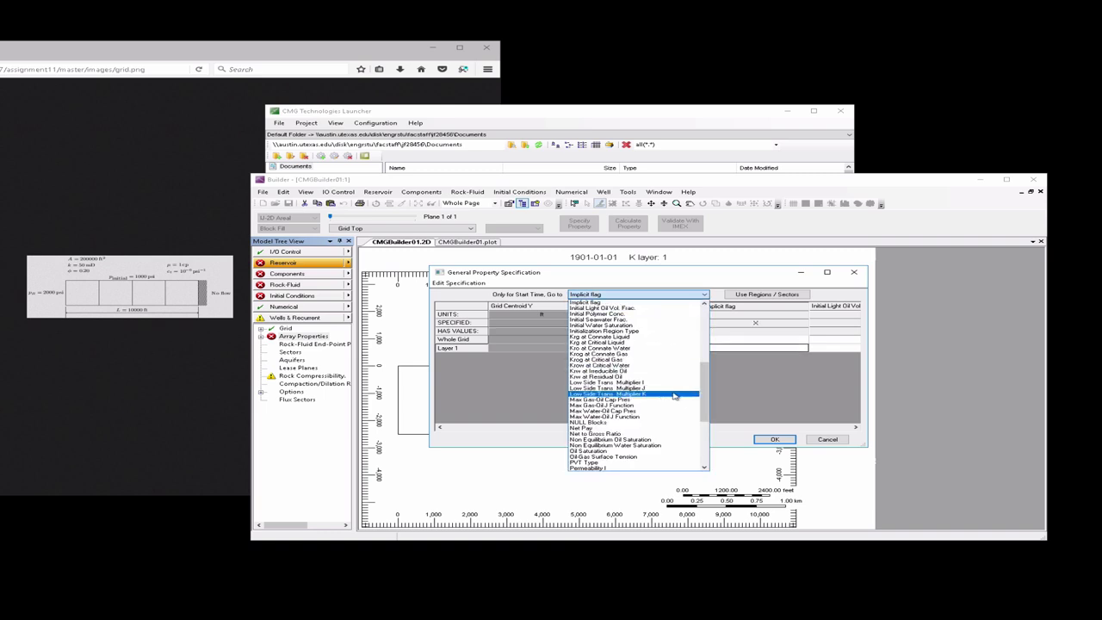
click(657, 451)
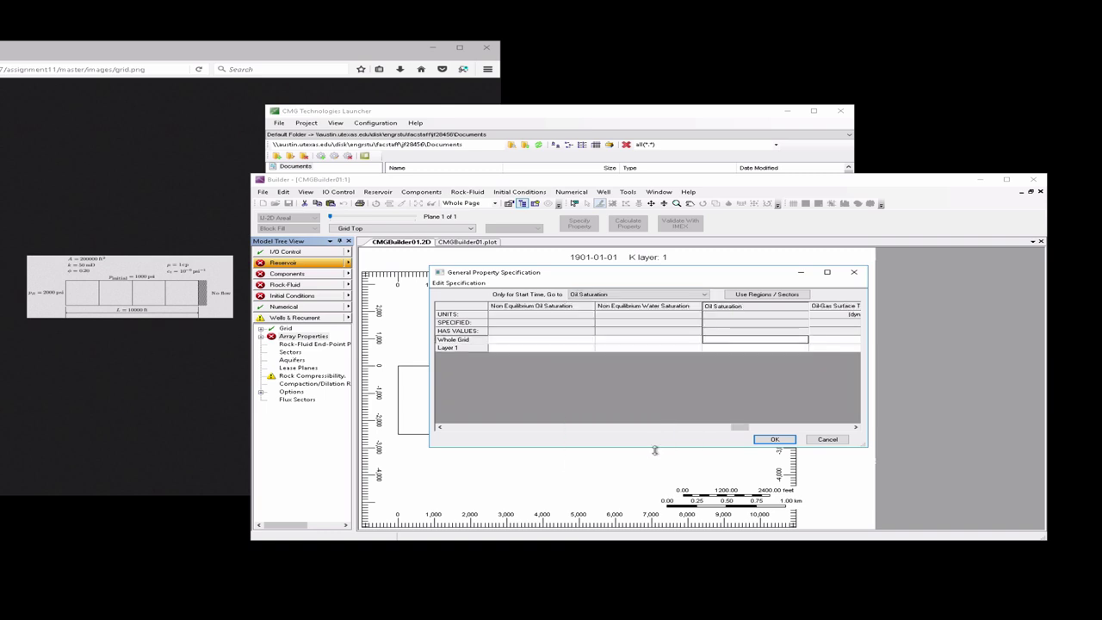
click(749, 349)
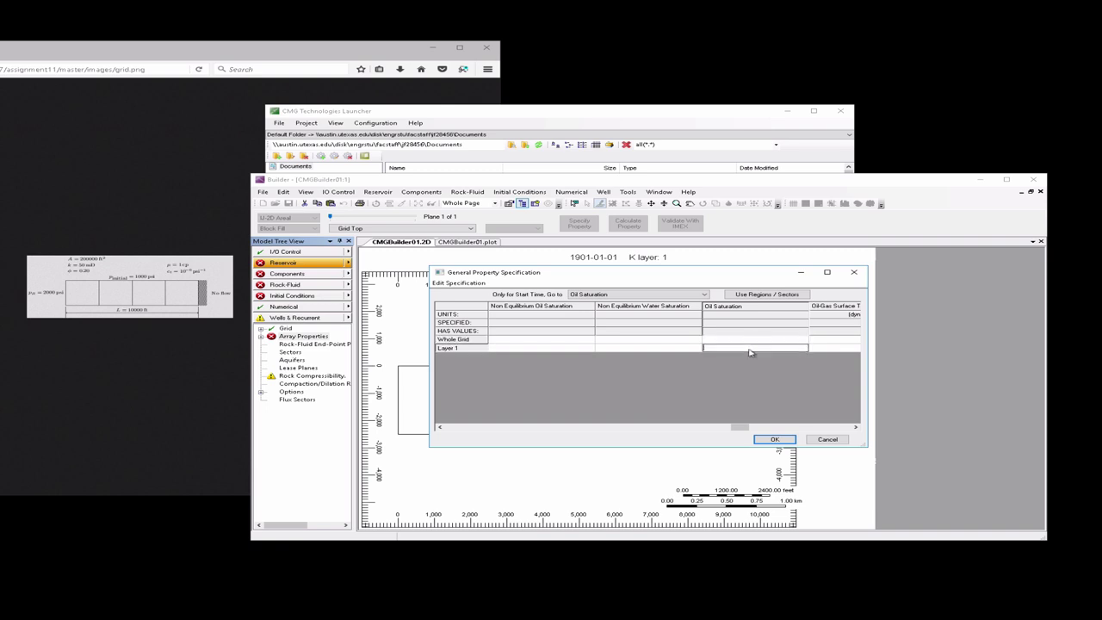
text(0)
Set the whole-grid PVT Type to 1
click(702, 295)
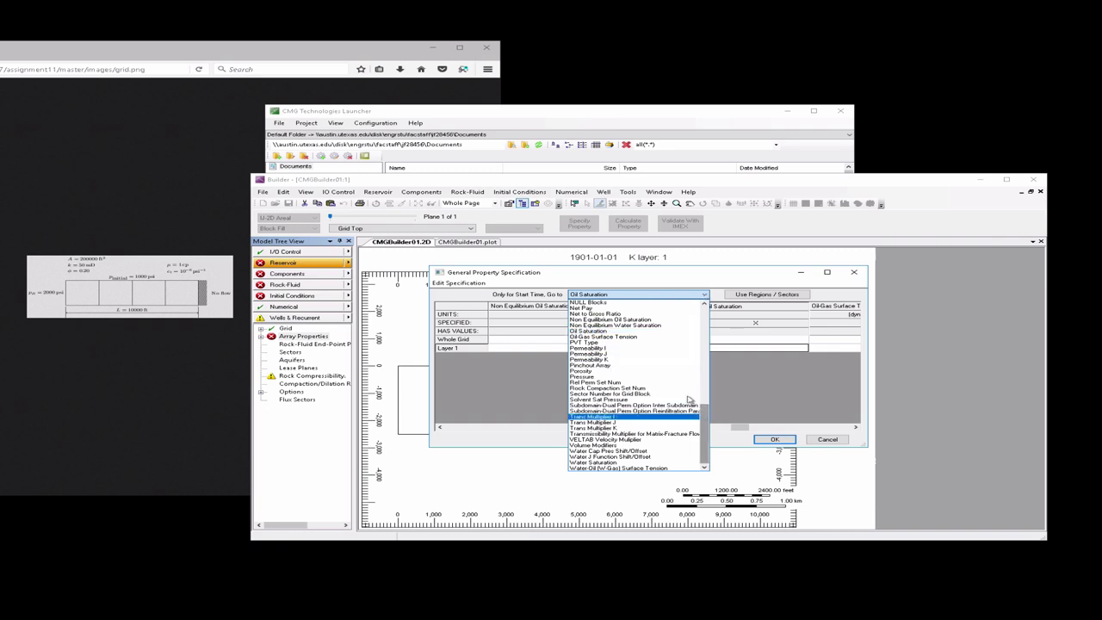
click(689, 343)
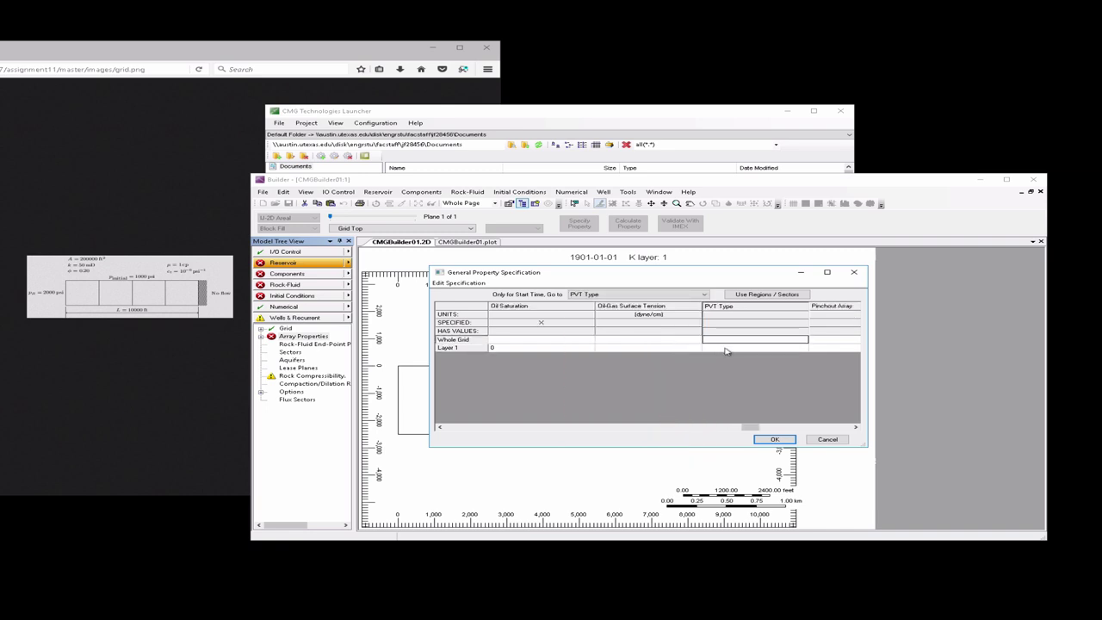
click(725, 348)
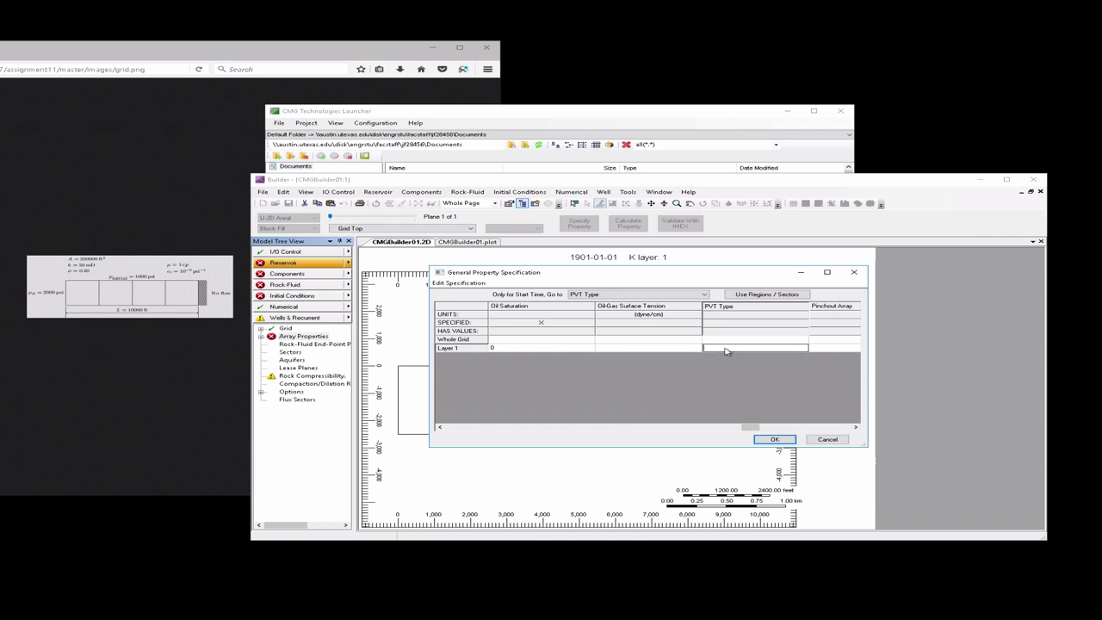
click(728, 340)
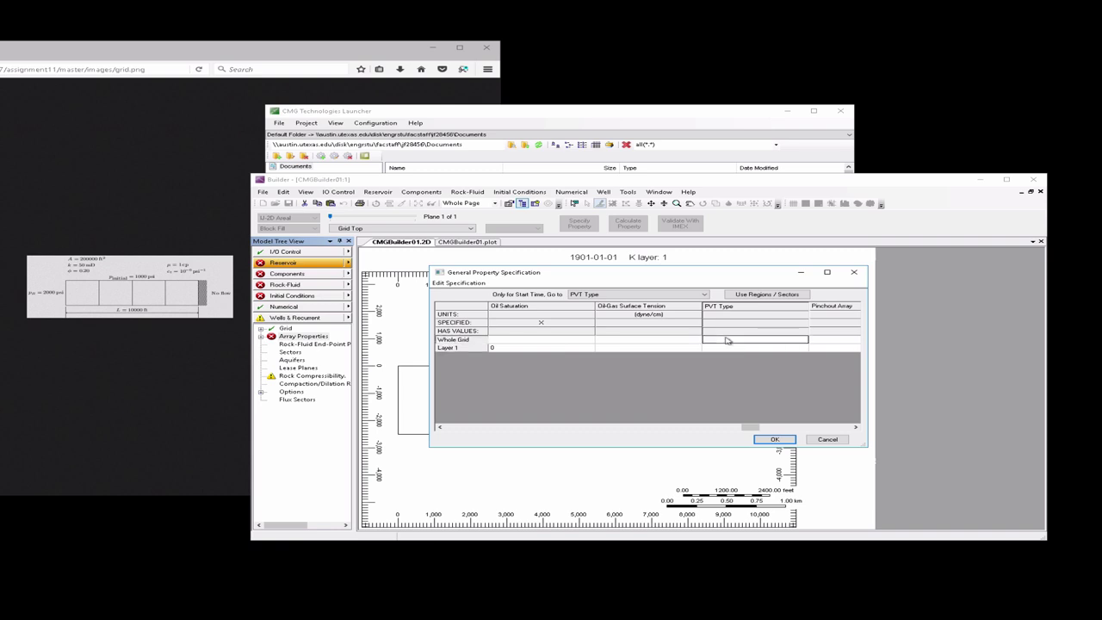
click(727, 341)
text(1)
Set whole-grid pressure to 1000 psi and Layer 1 water saturation to 1
click(685, 295)
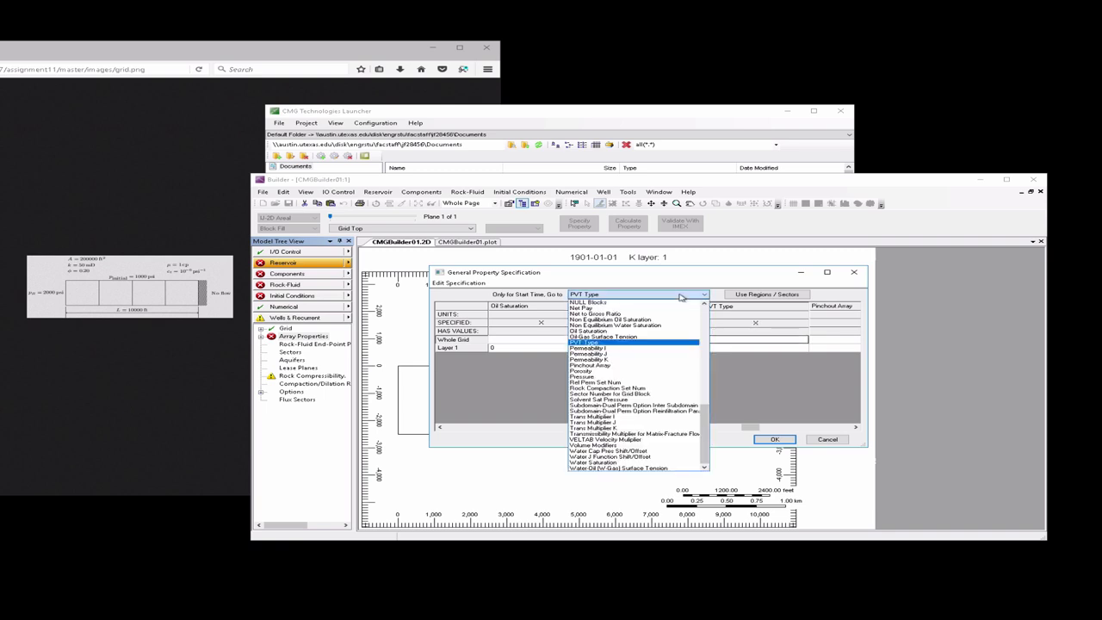
click(651, 377)
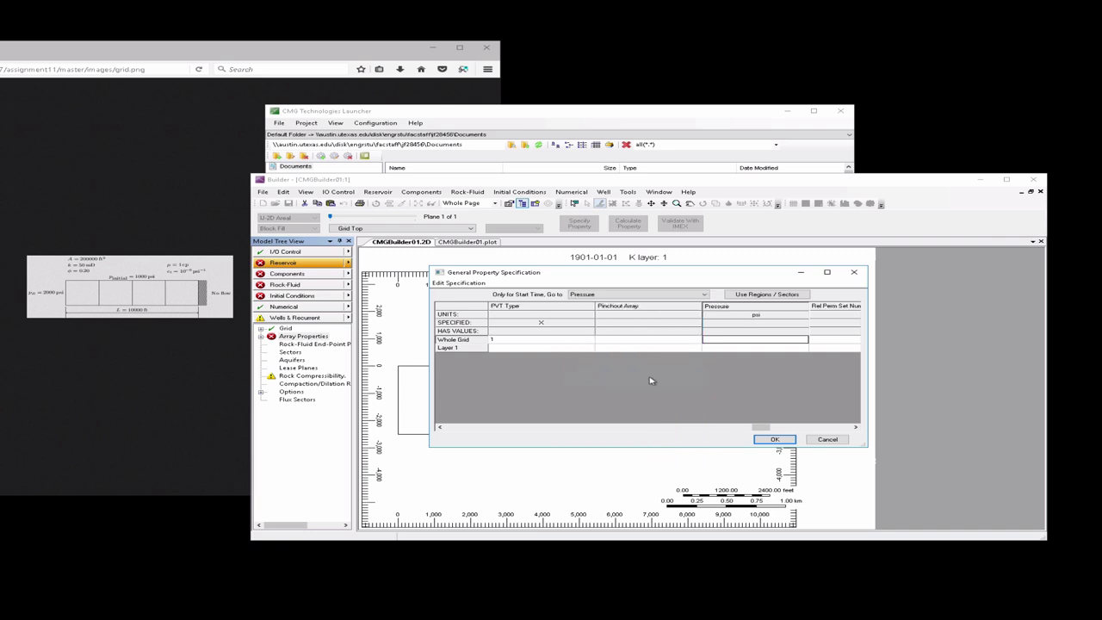
click(723, 342)
text(1000)
click(703, 295)
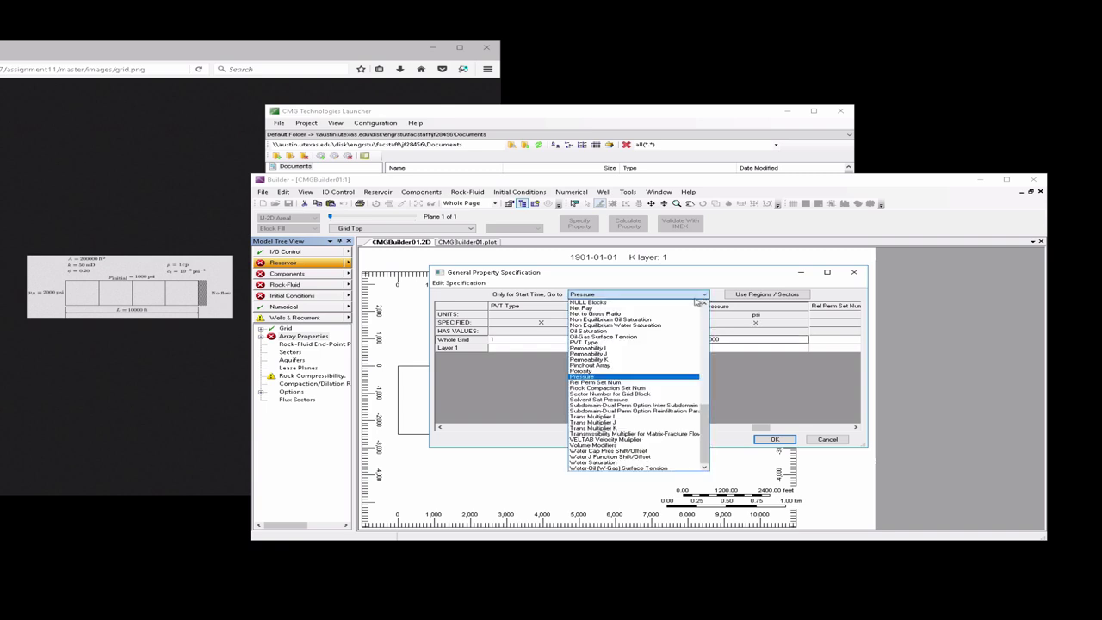
click(681, 463)
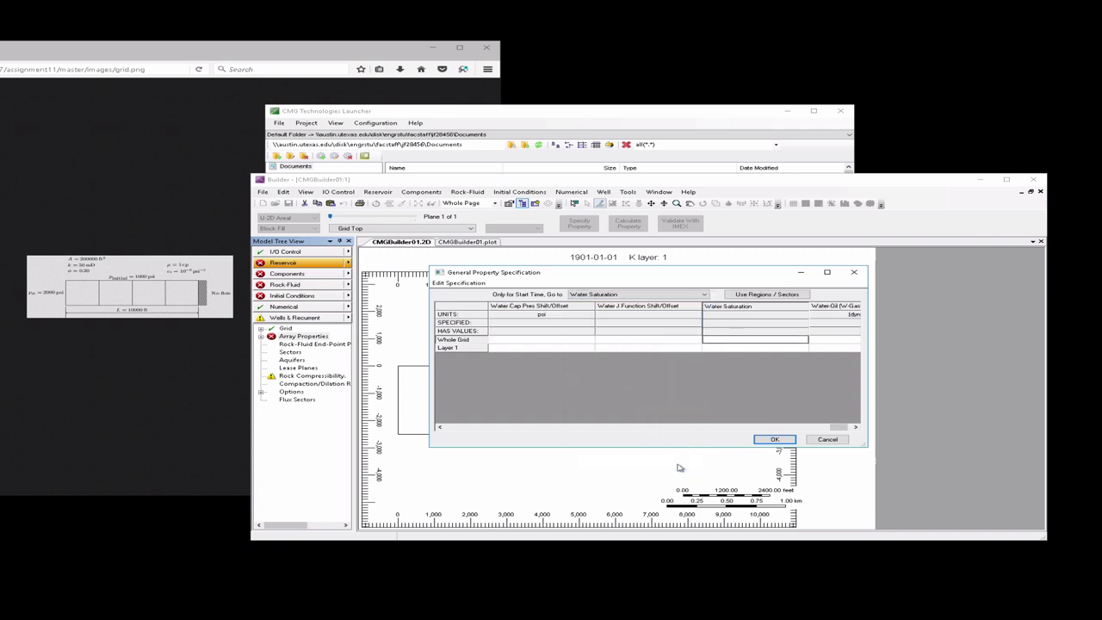
click(732, 348)
text(1)
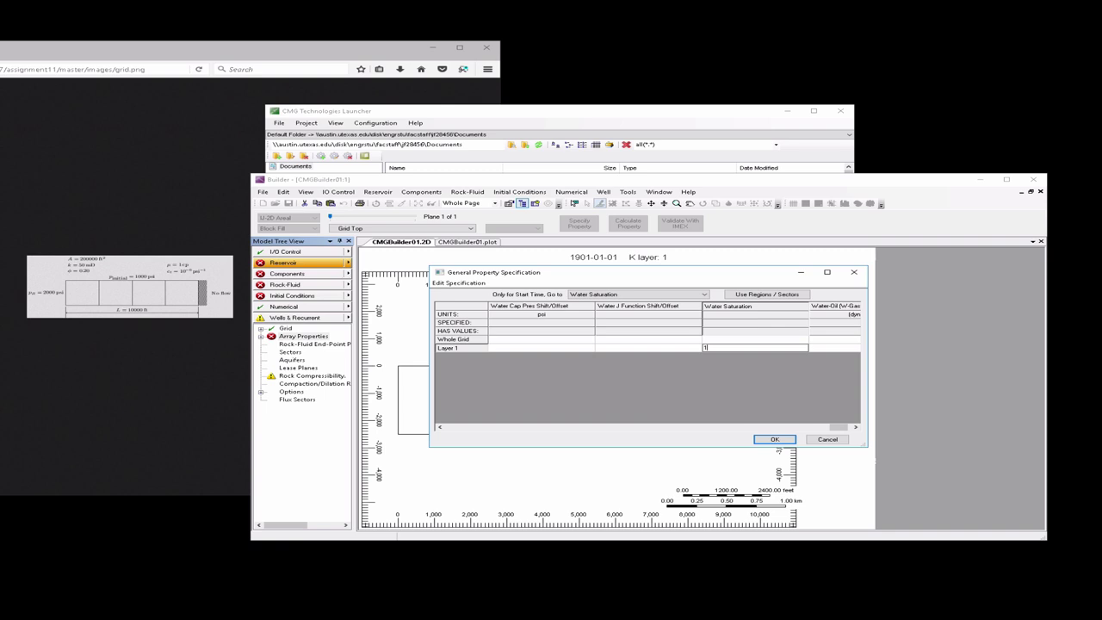
Accept the entered properties and compute block values, showing the 80 ft Grid Thickness map
click(775, 439)
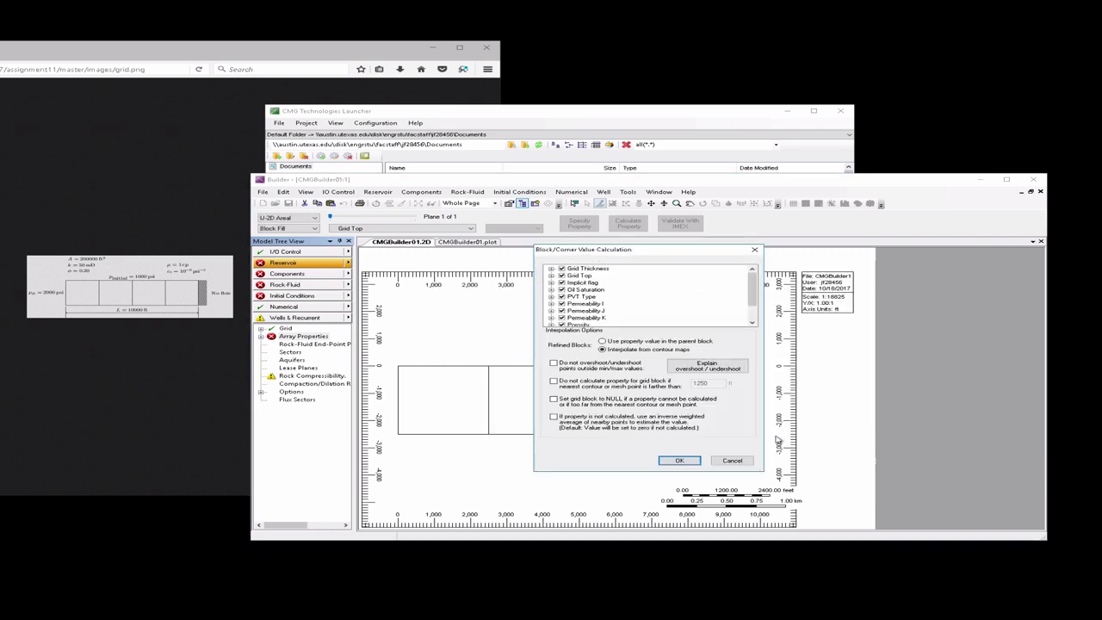
click(698, 461)
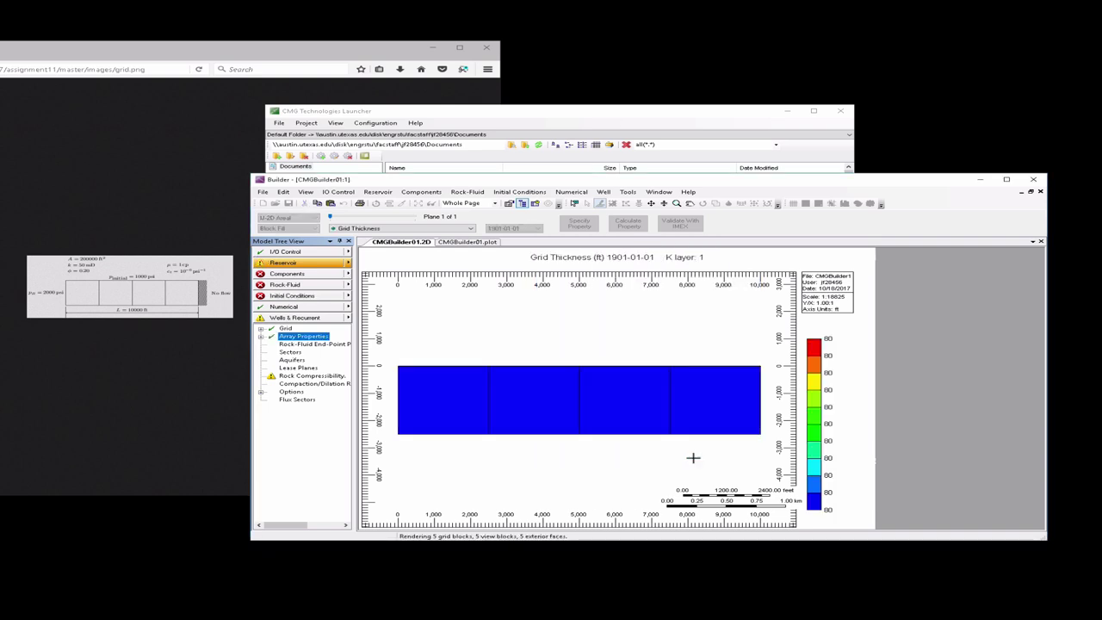
Replace the porosity compressibility CPOR with 1E-20 1/psi
mouse_move(426, 372)
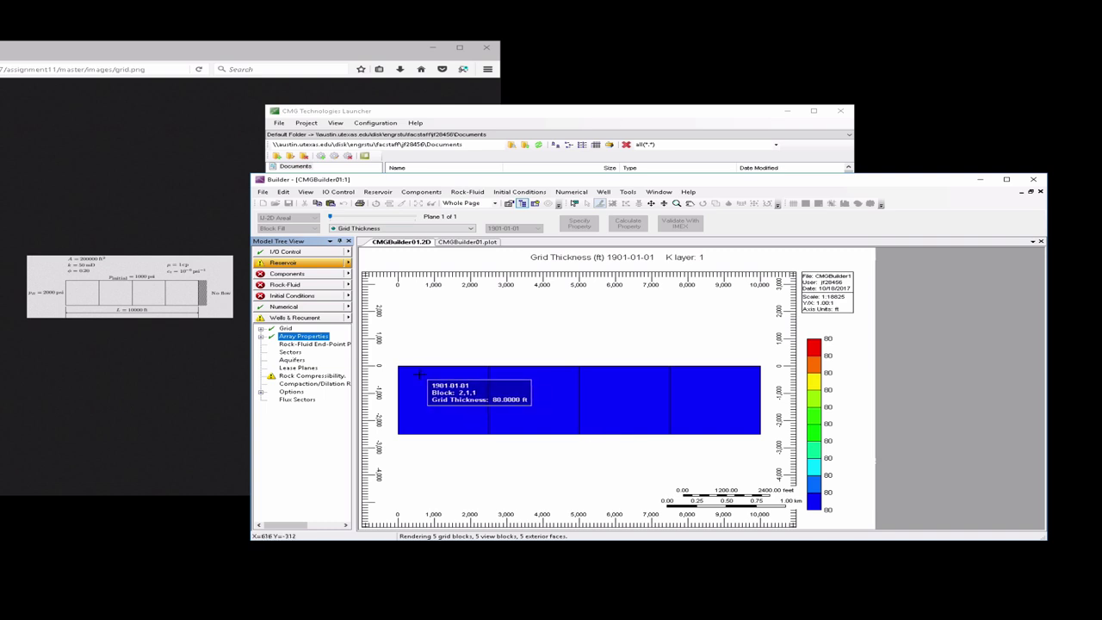
double_click(300, 377)
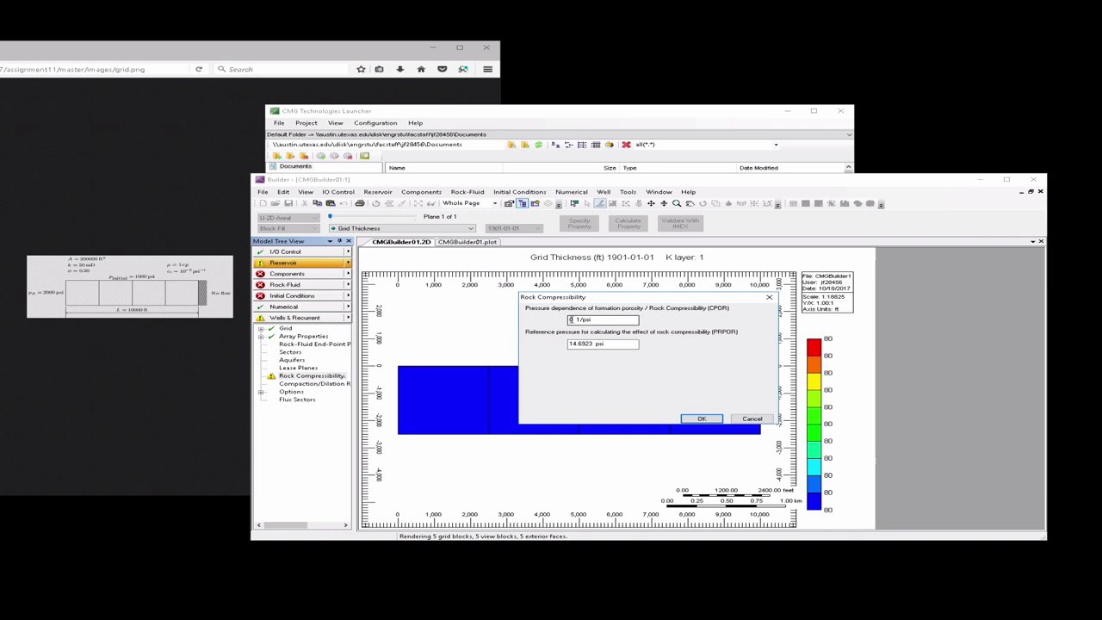
click(570, 319)
key(Delete)
text(1E-20)
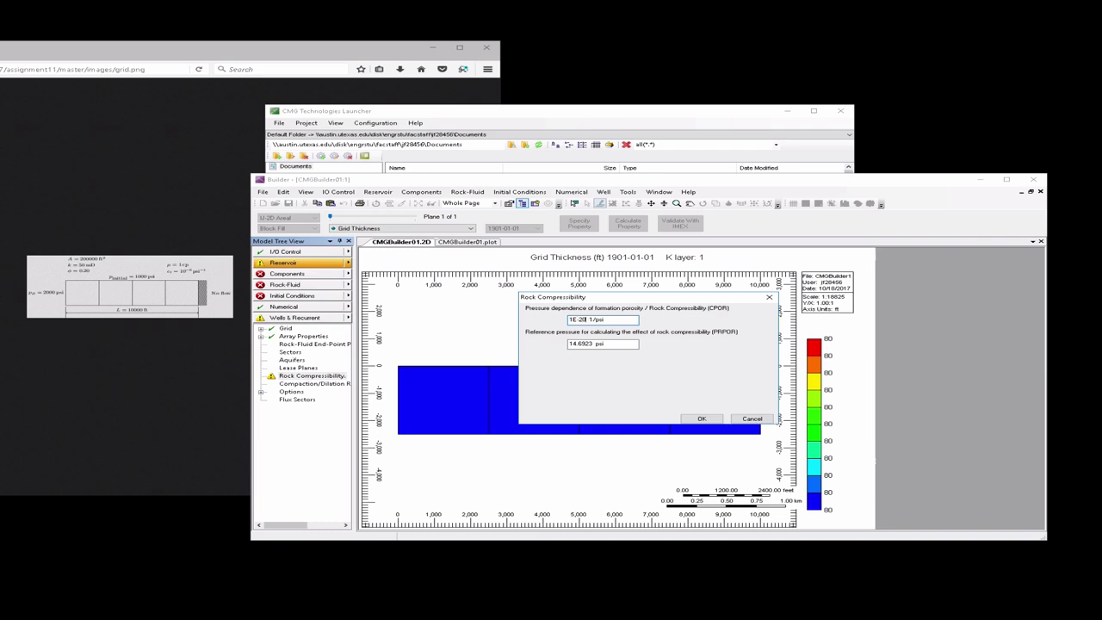
click(702, 418)
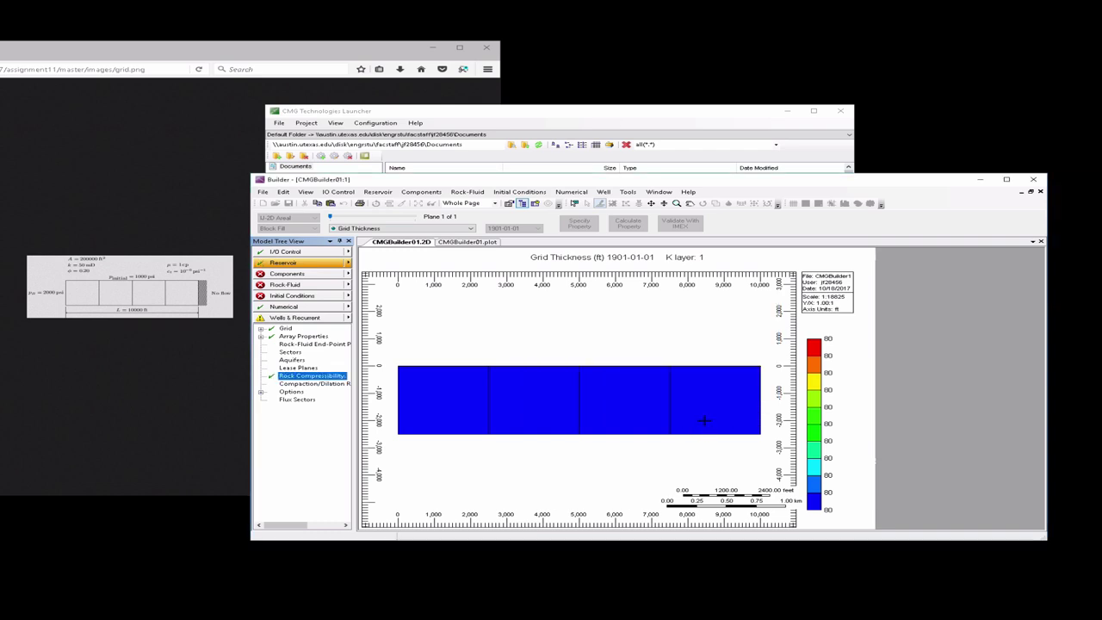
mouse_move(705, 415)
double_click(326, 379)
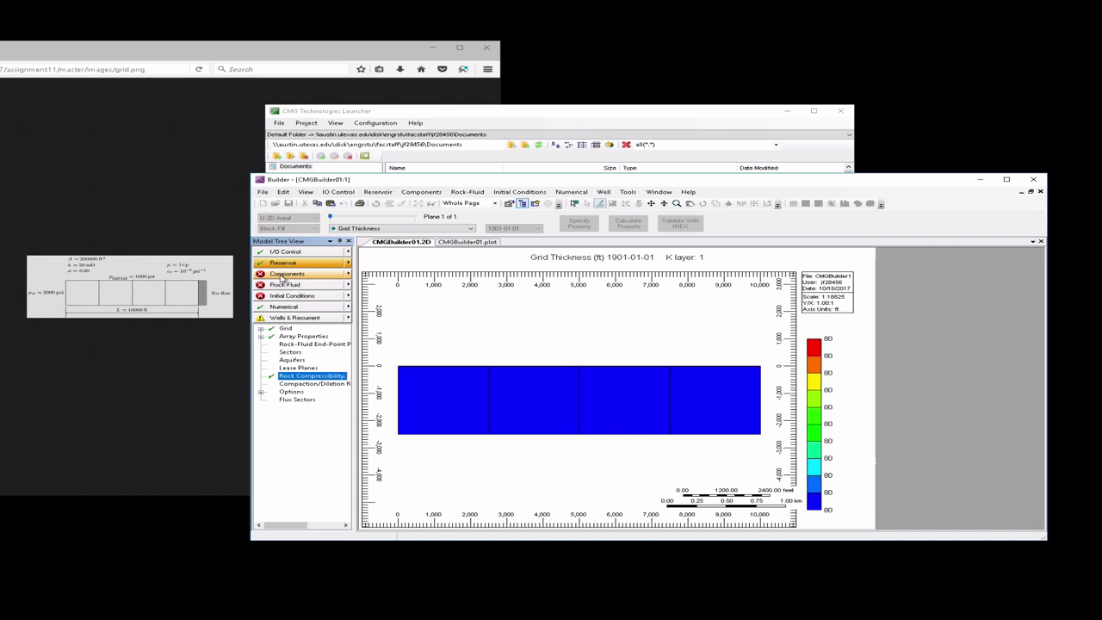
In the fluid model setup, choose 'None of the above', then set the model type to Black Oil
click(347, 274)
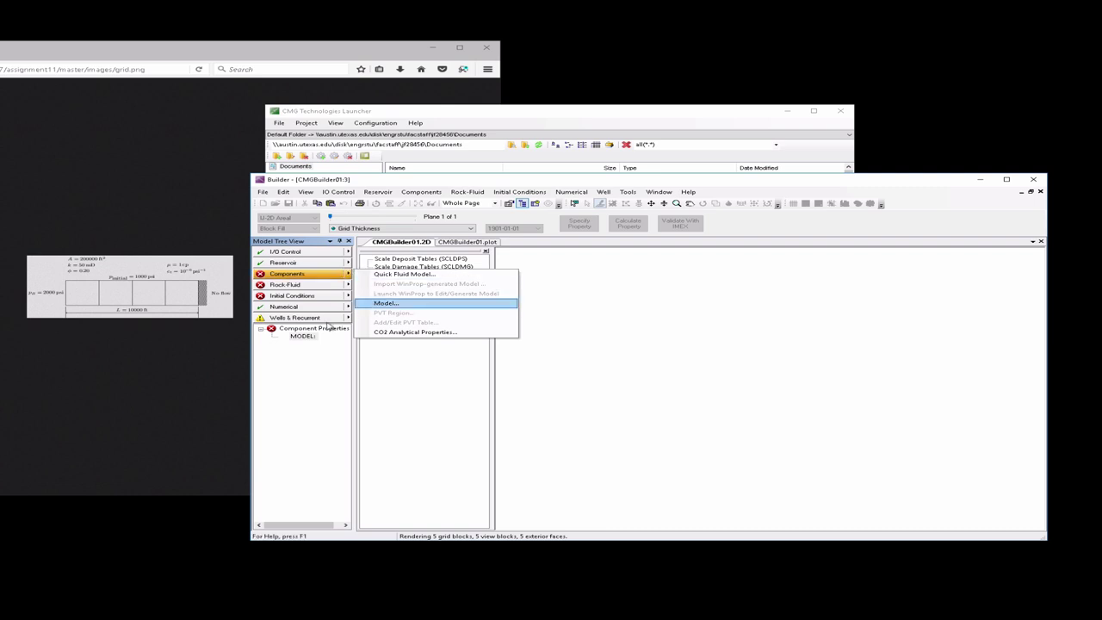
click(302, 336)
double_click(302, 336)
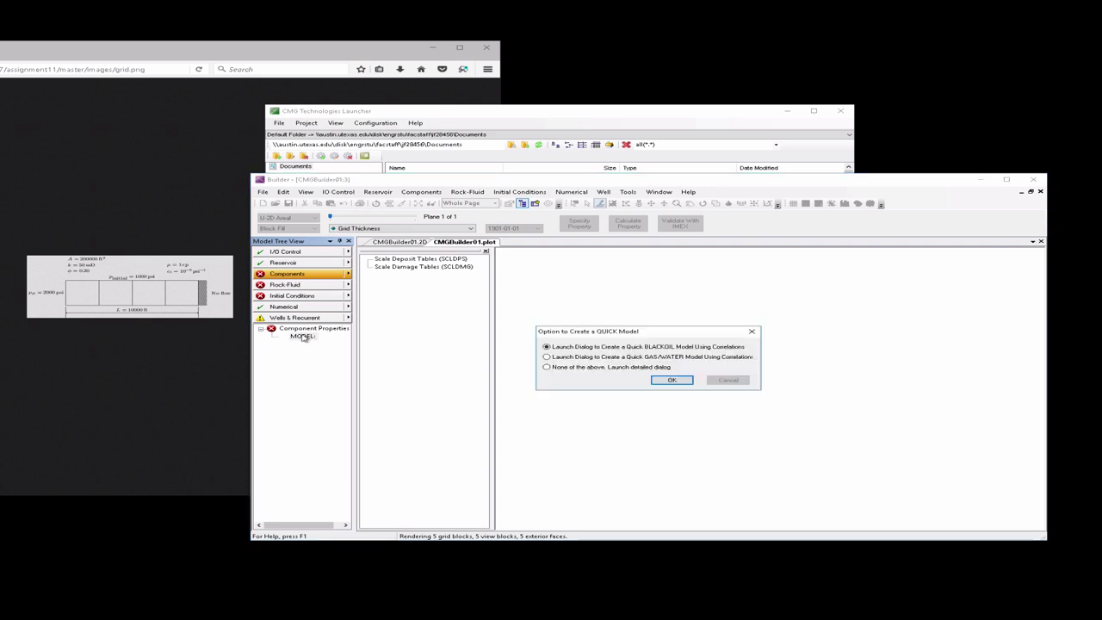
click(546, 367)
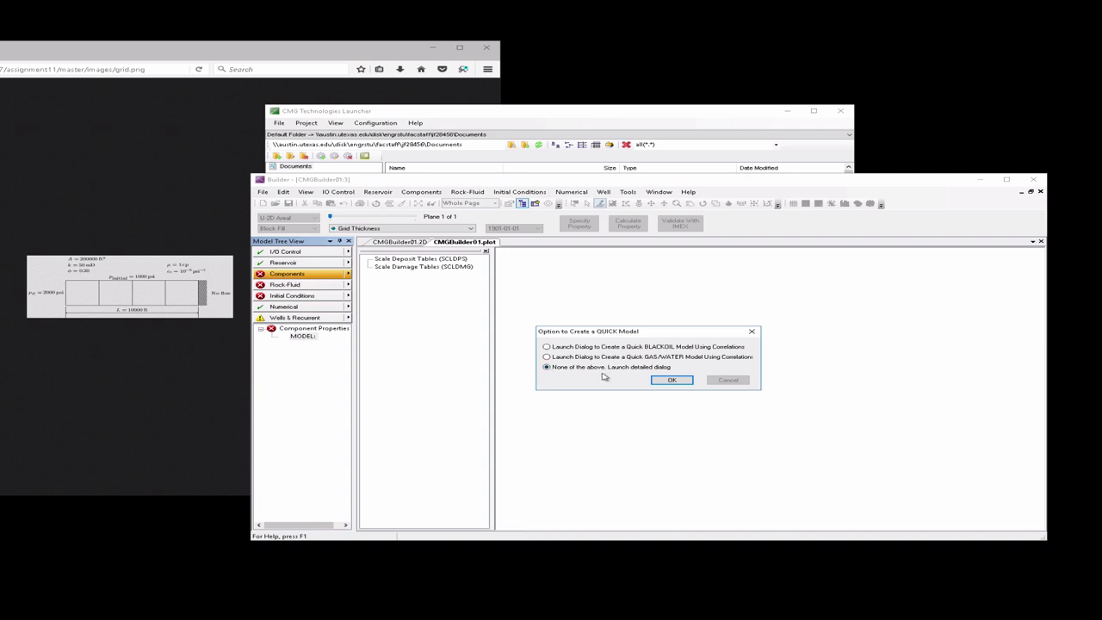
click(664, 381)
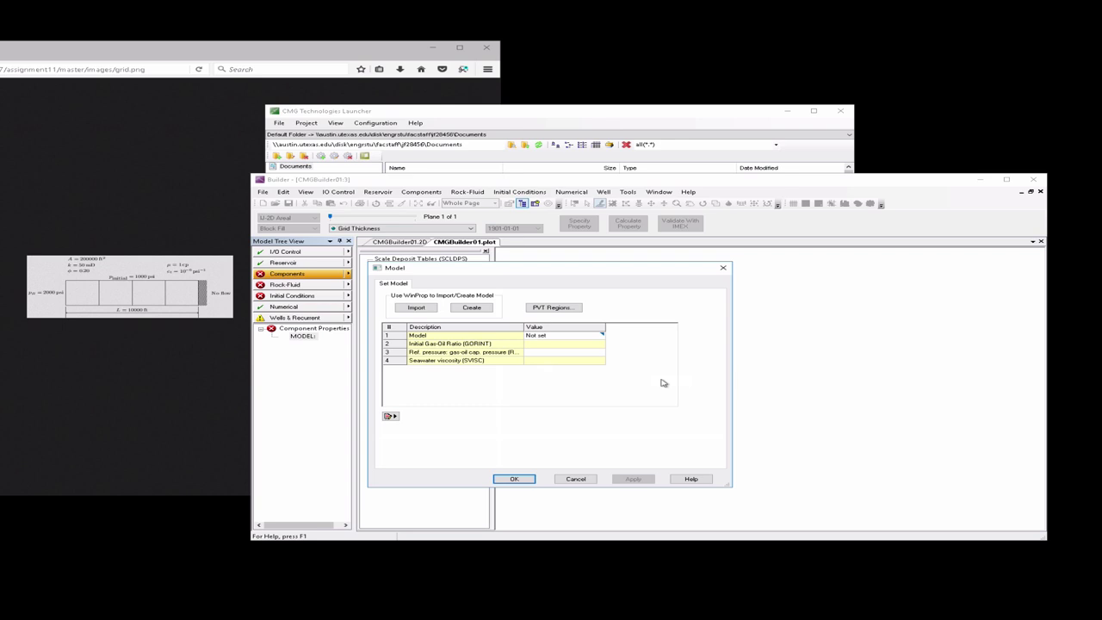
click(587, 336)
click(600, 335)
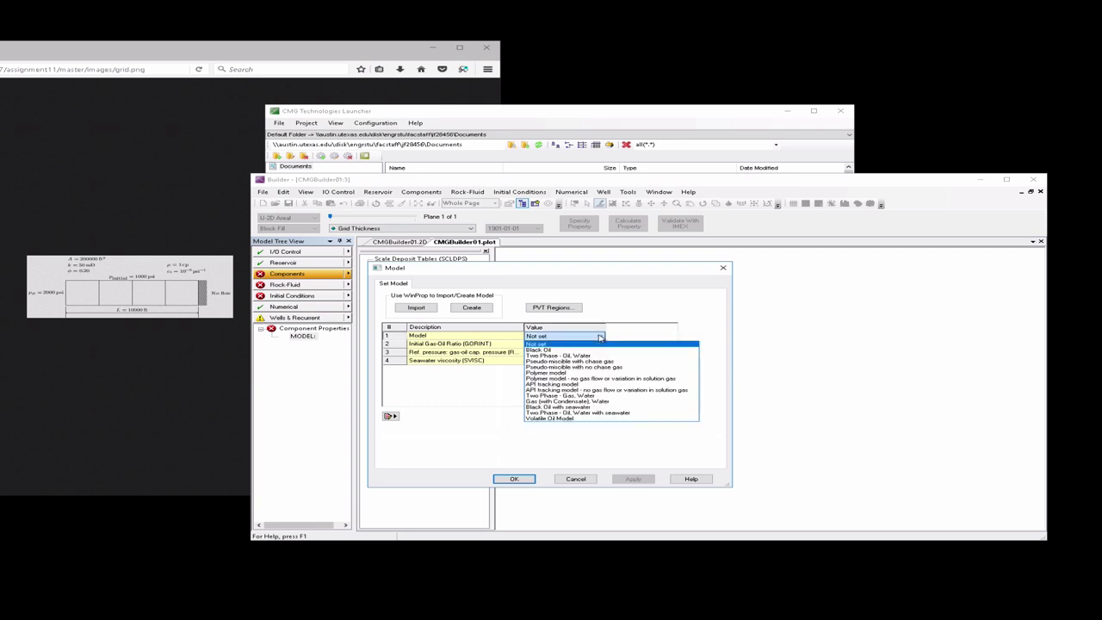
click(594, 350)
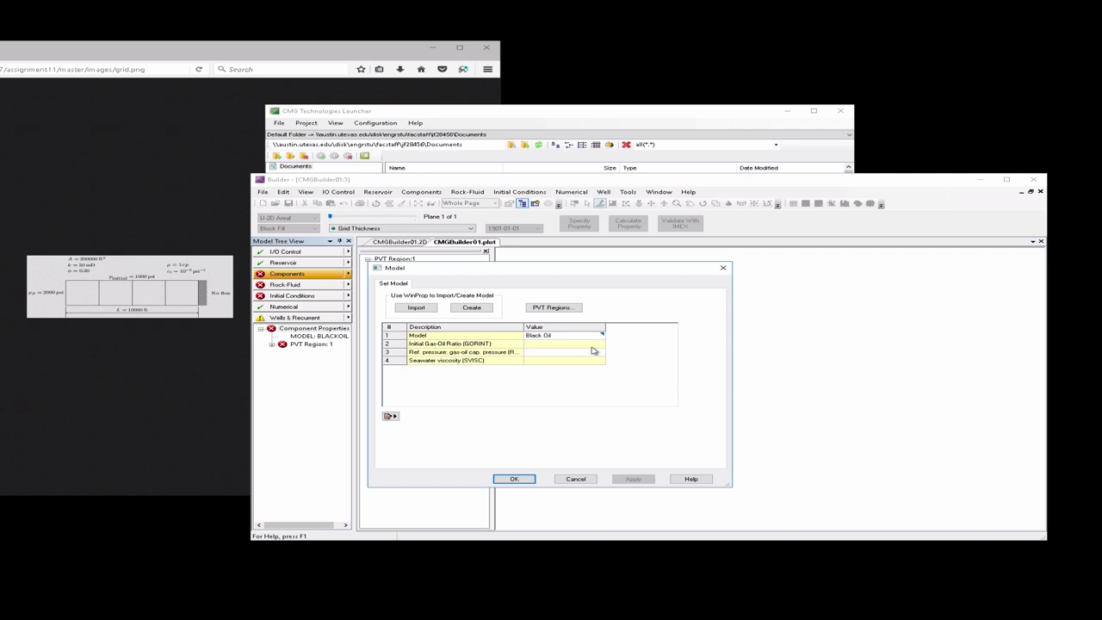
In PVT Regions General, enter reservoir temperature 241 F and stock tank oil density 51.4561 lb/ft3
click(555, 307)
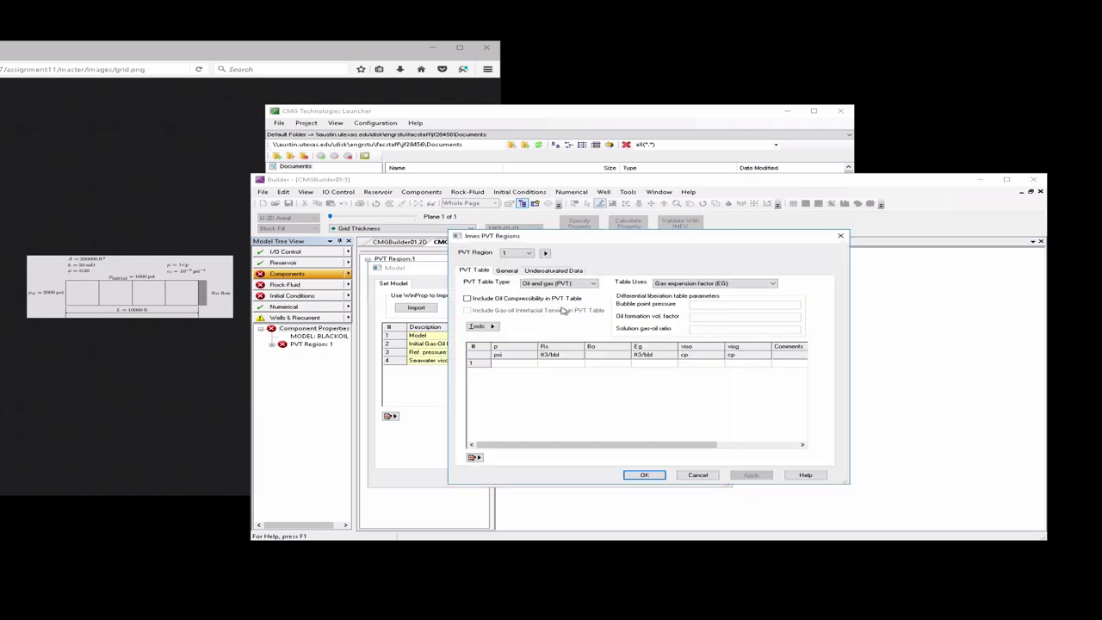
click(508, 272)
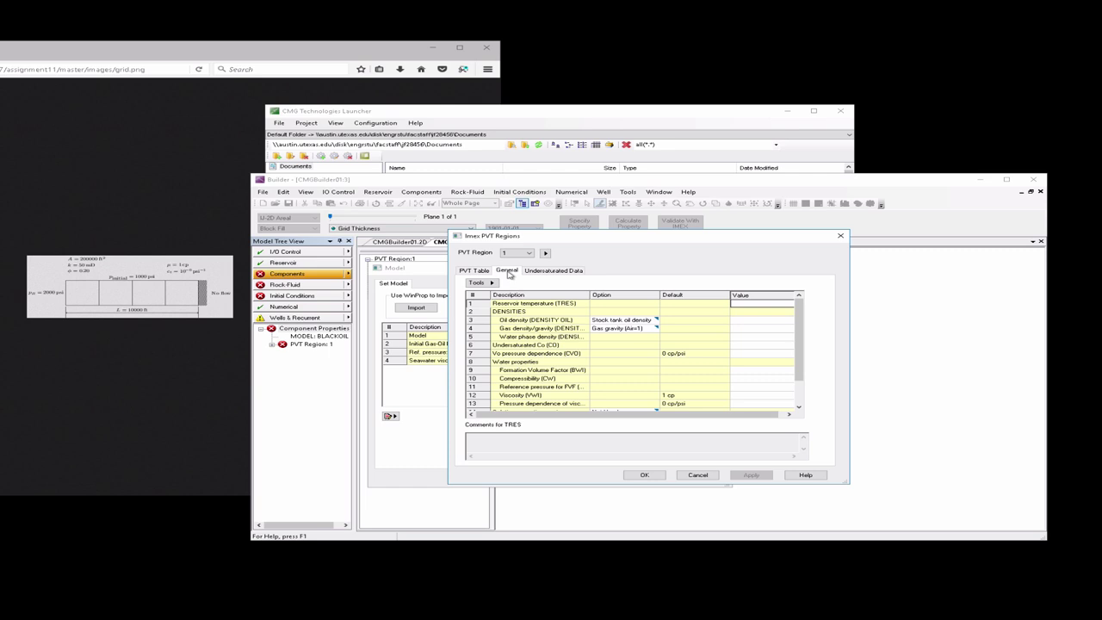
click(738, 305)
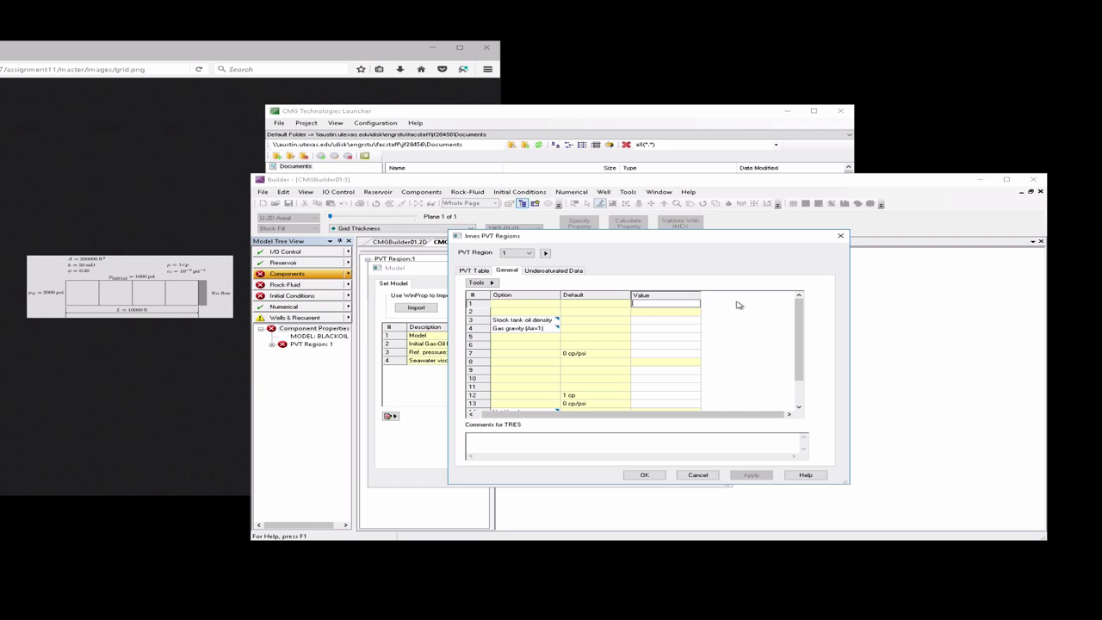
text(3)
text(1)
click(670, 416)
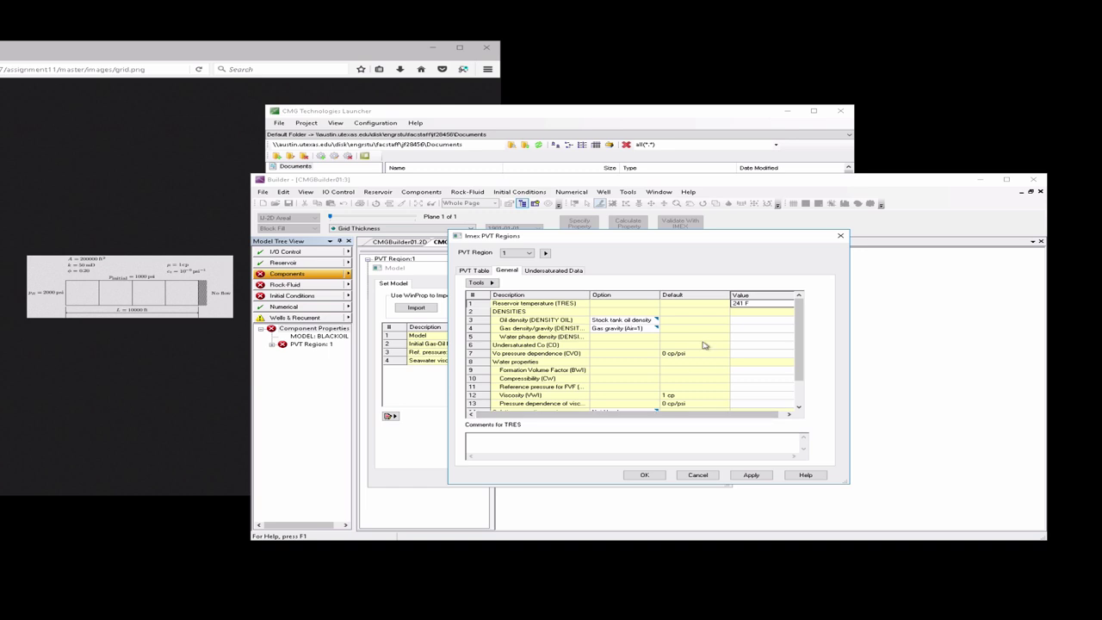
click(750, 322)
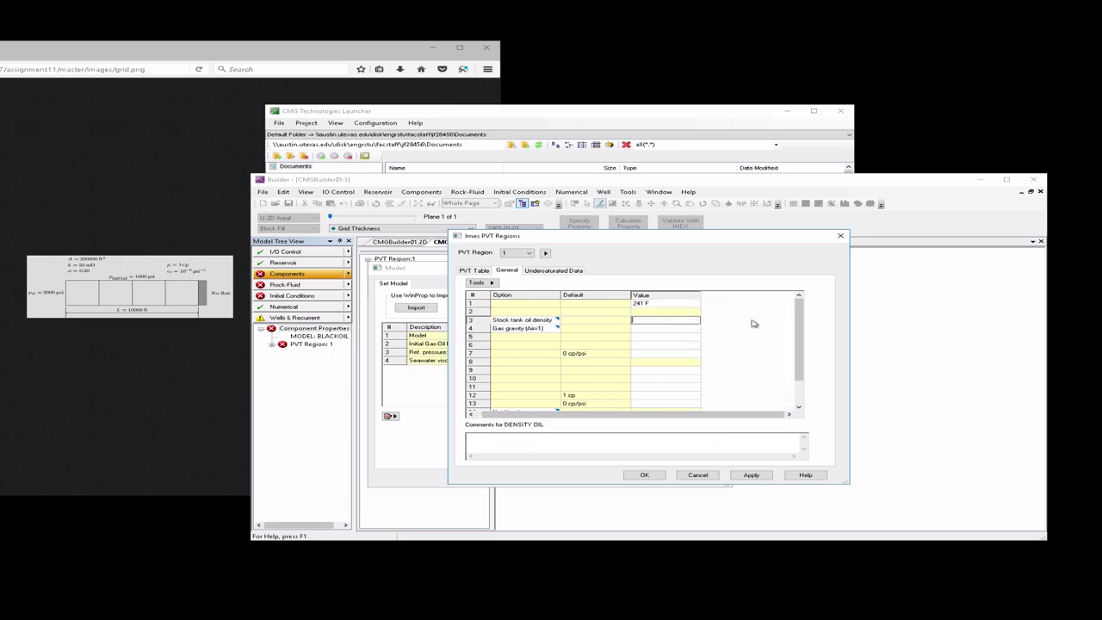
text(51.4561)
drag(743, 417, 653, 415)
Set gas gravity to 0.1 and water phase density to 62.4 lb/ft3
click(742, 330)
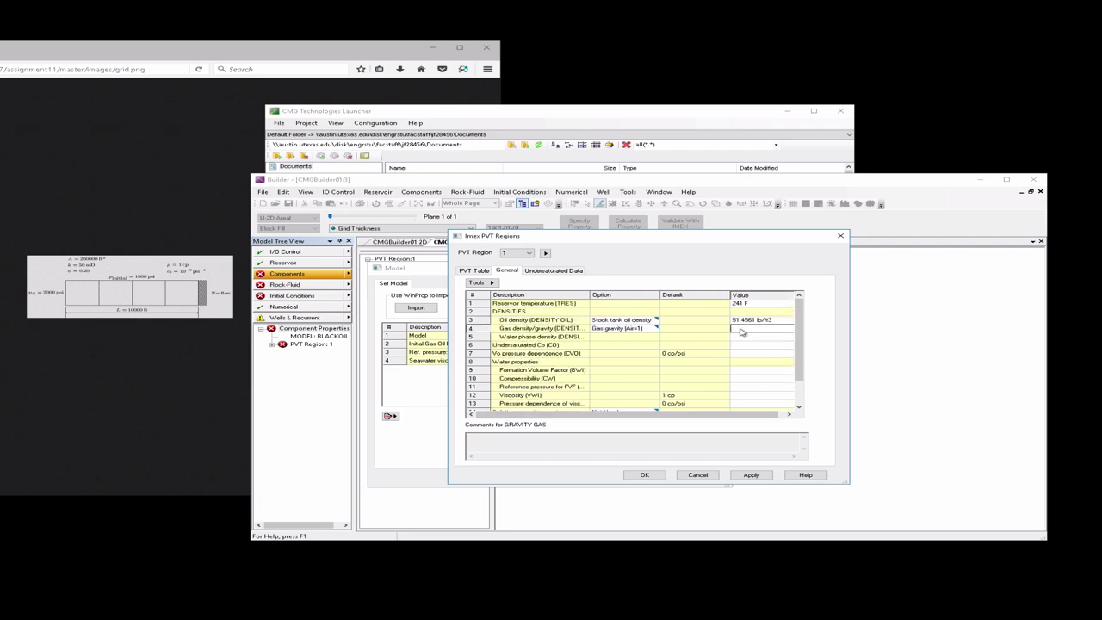
click(741, 331)
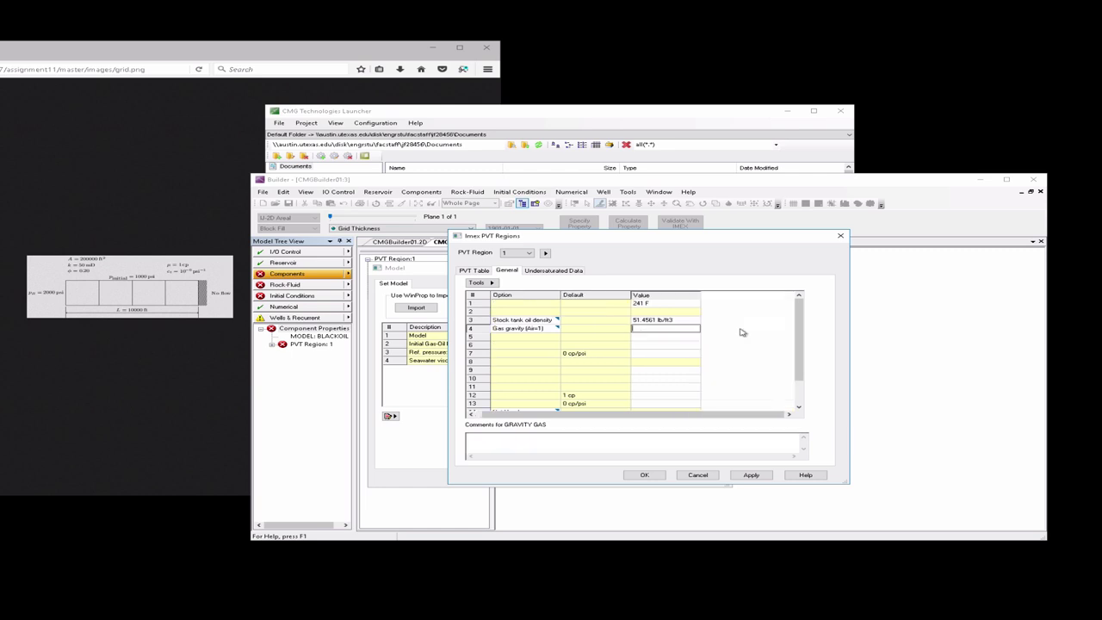
text(0.1)
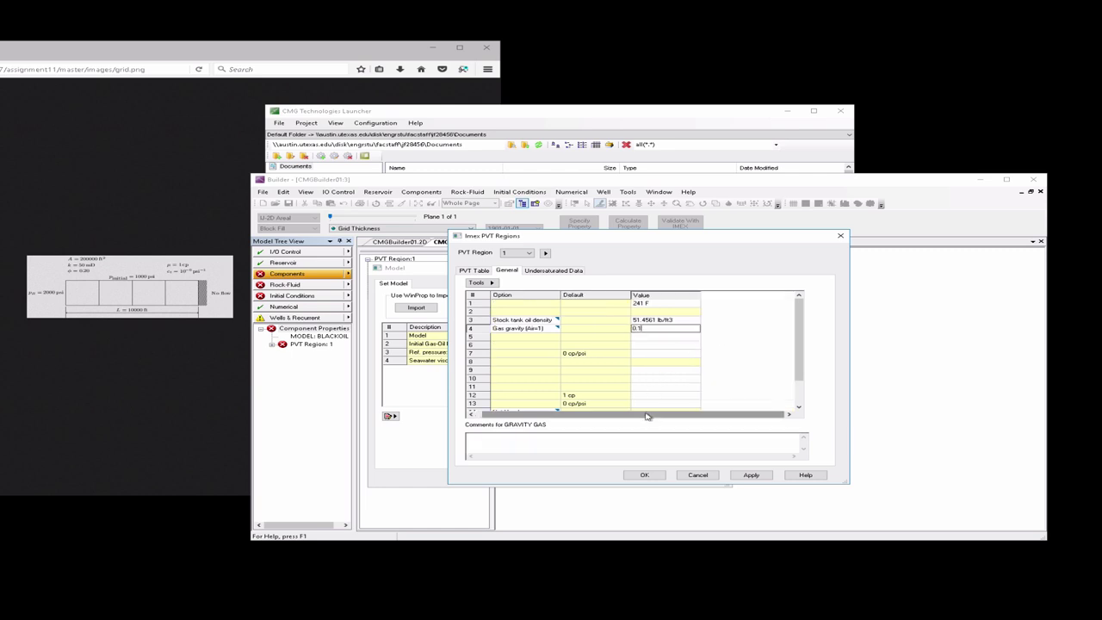
drag(649, 415, 591, 413)
click(738, 339)
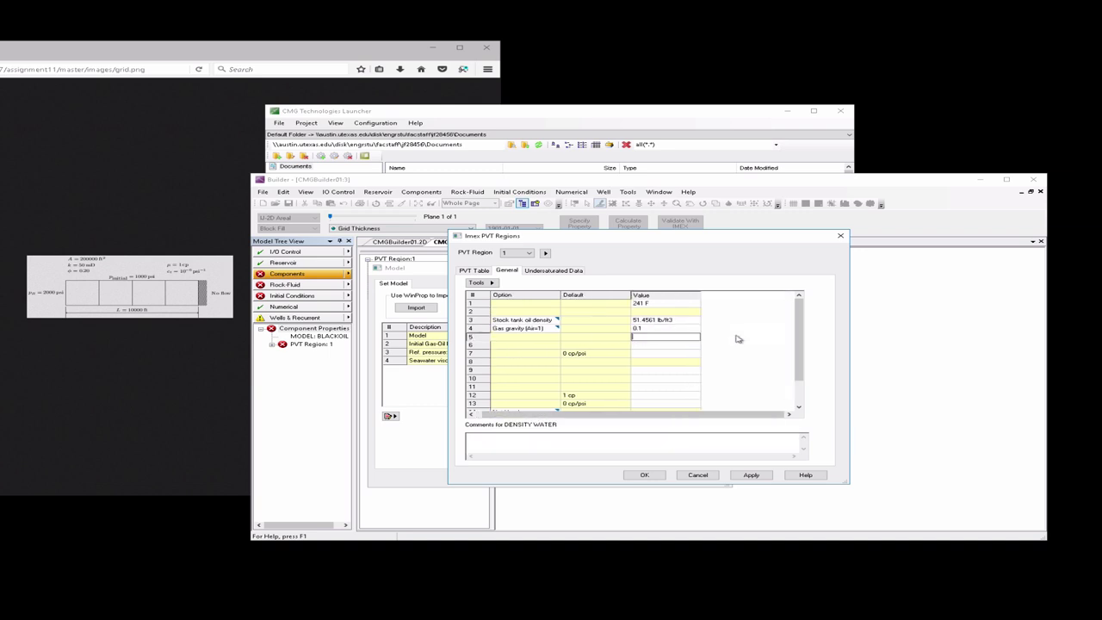
text(62.4)
drag(625, 417, 549, 418)
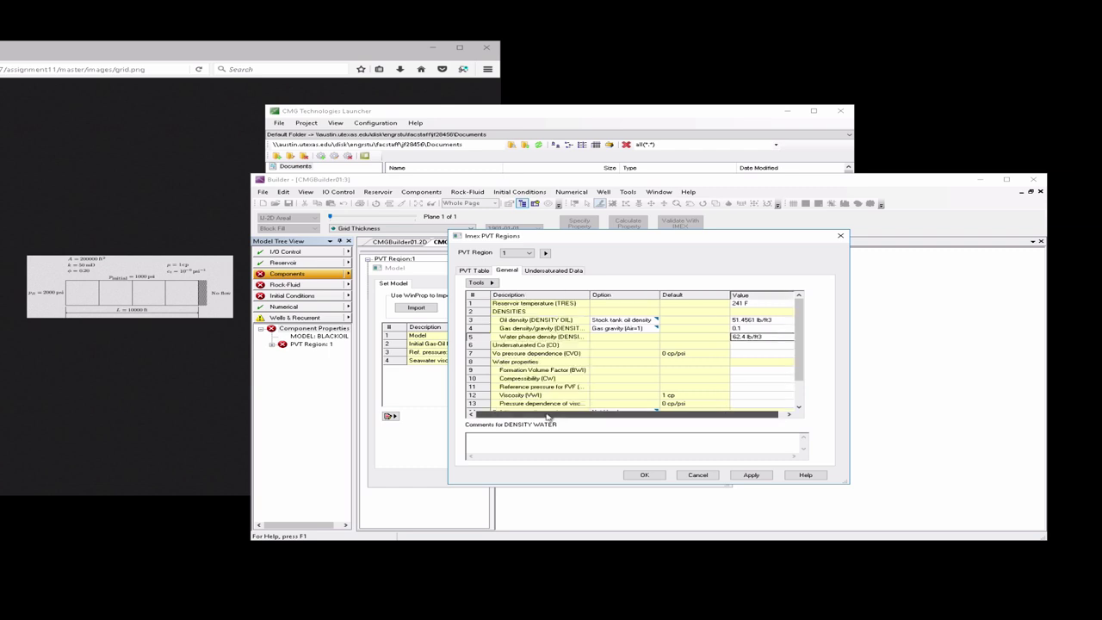
Enter oil compressibility 1e-6, water formation volume factor 1 and water compressibility 1E-6 1/psi
click(738, 347)
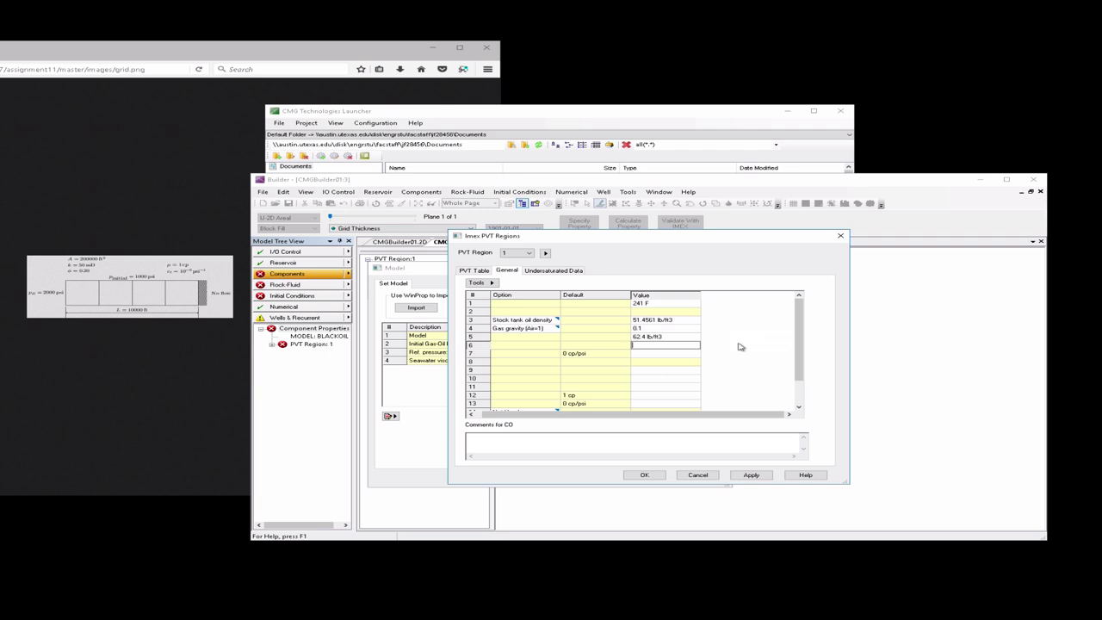
text(1e-6)
drag(686, 415, 606, 414)
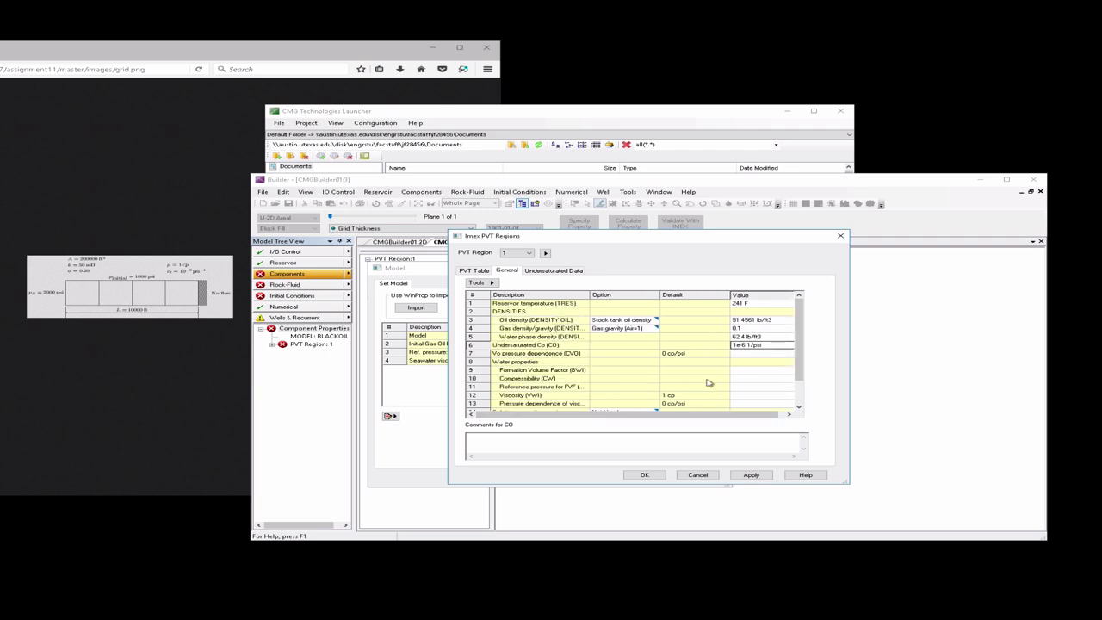
click(742, 372)
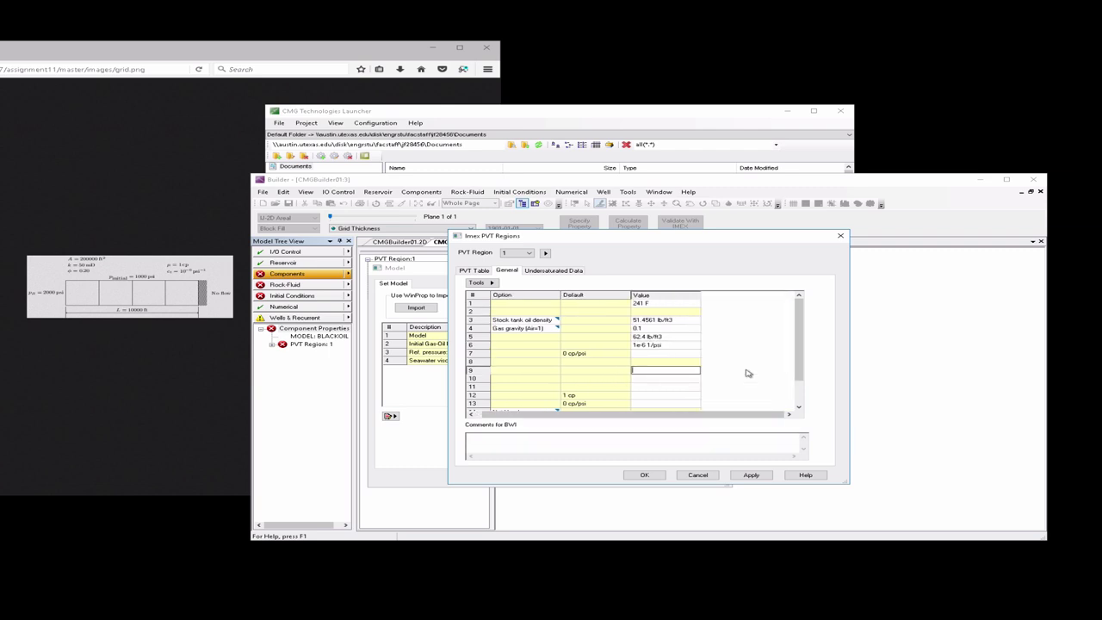
text(1)
drag(637, 415, 598, 416)
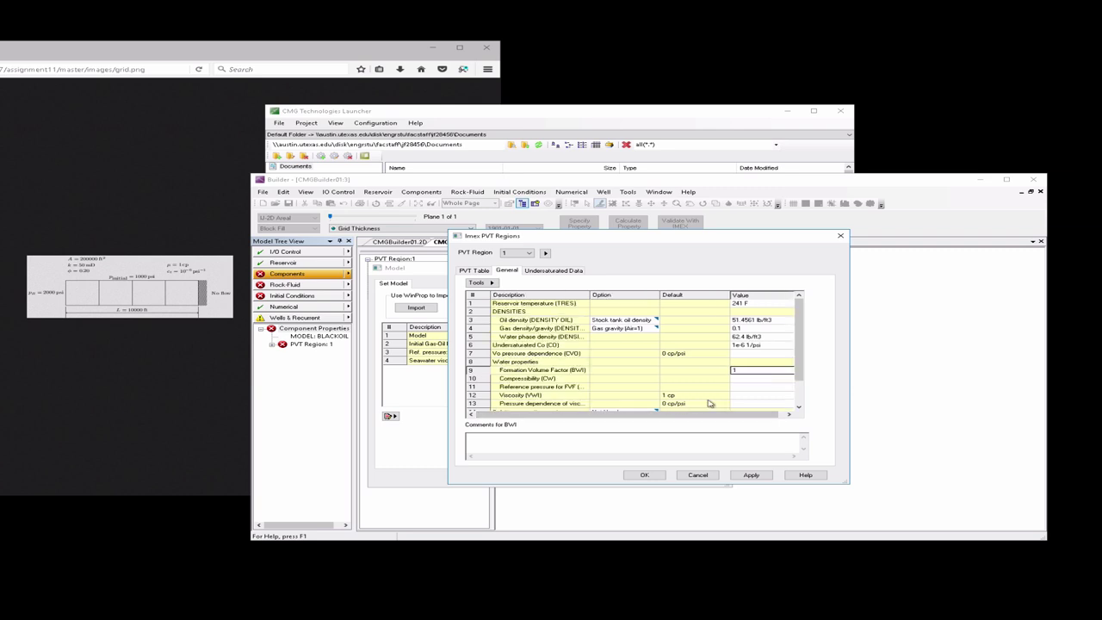
click(742, 380)
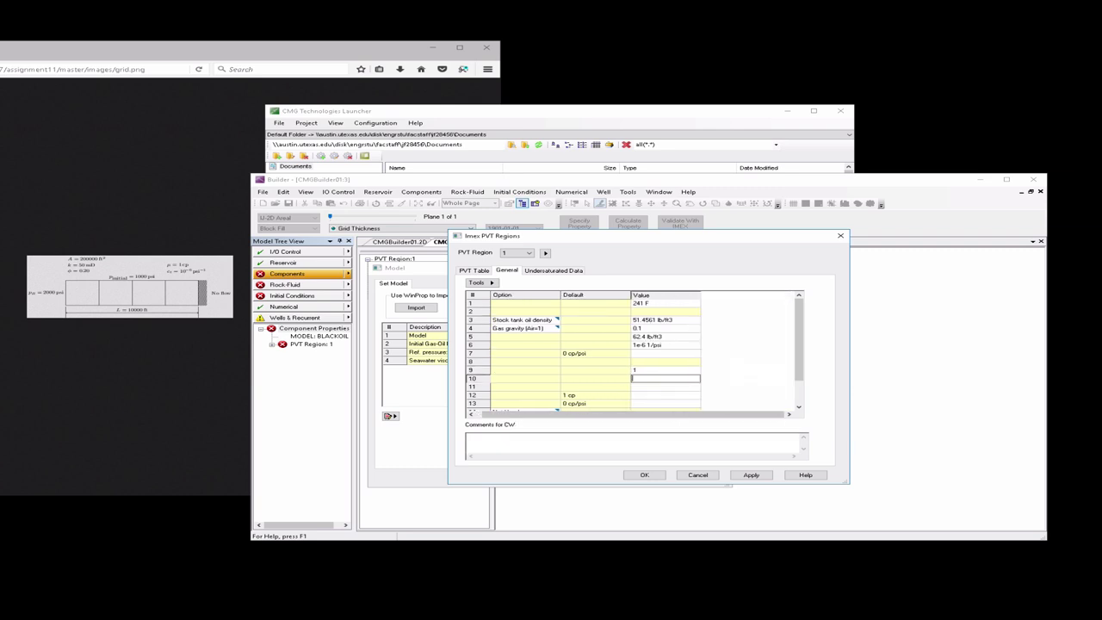
text(1E-6)
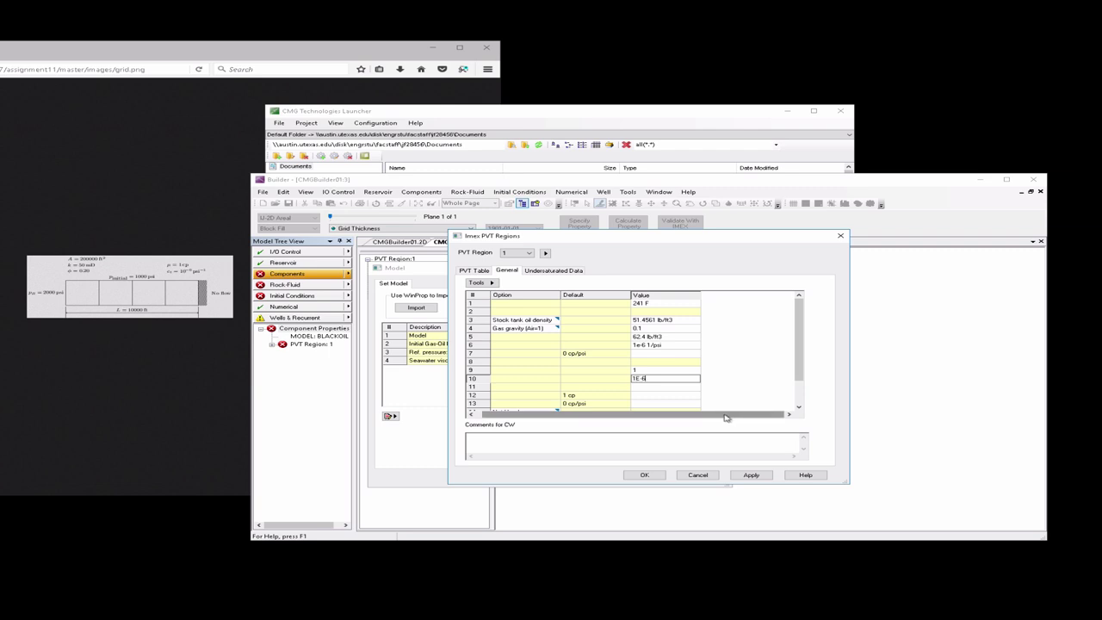
drag(726, 418, 627, 413)
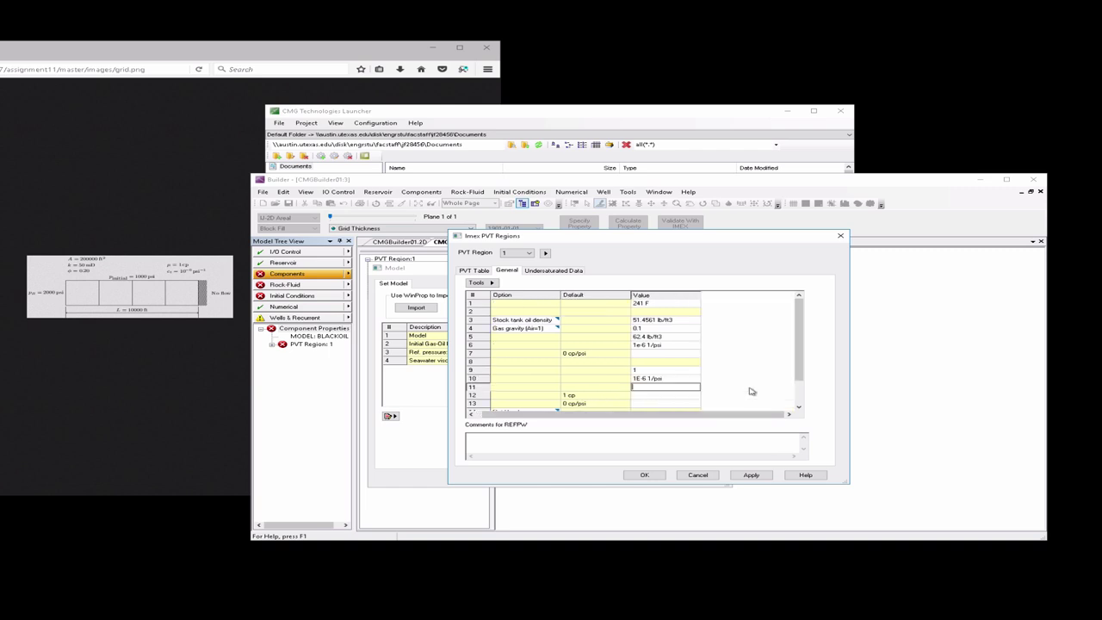
Set water reference pressure 1000 psi, viscosity 1 cp, viscosity gradient 0, and apply
text(1000)
click(729, 415)
click(745, 397)
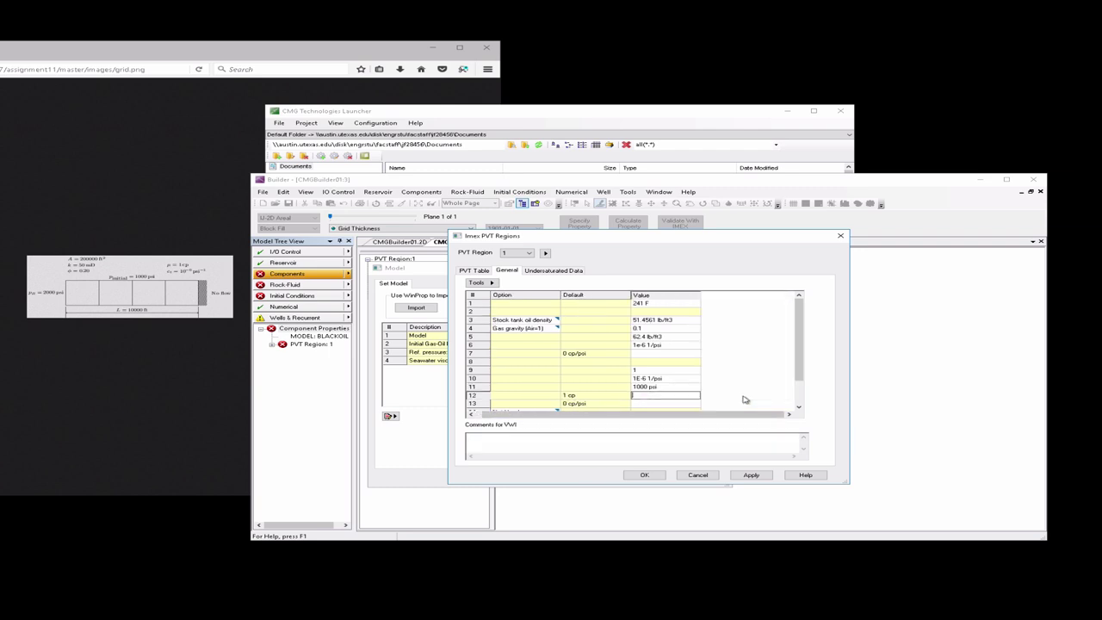
text(1)
click(689, 404)
text(0)
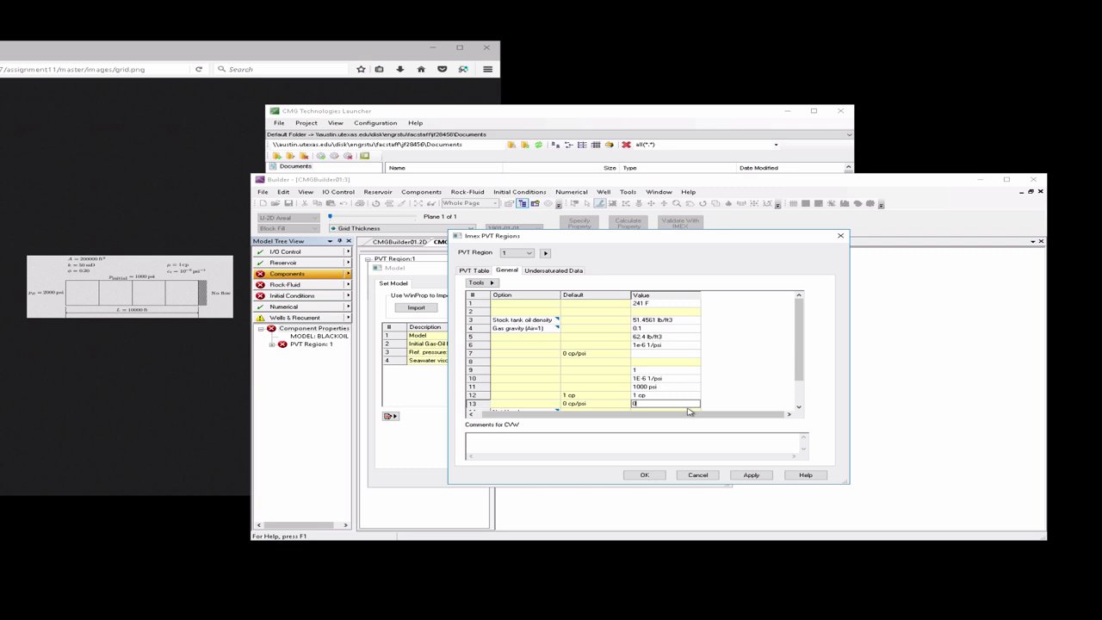
click(750, 475)
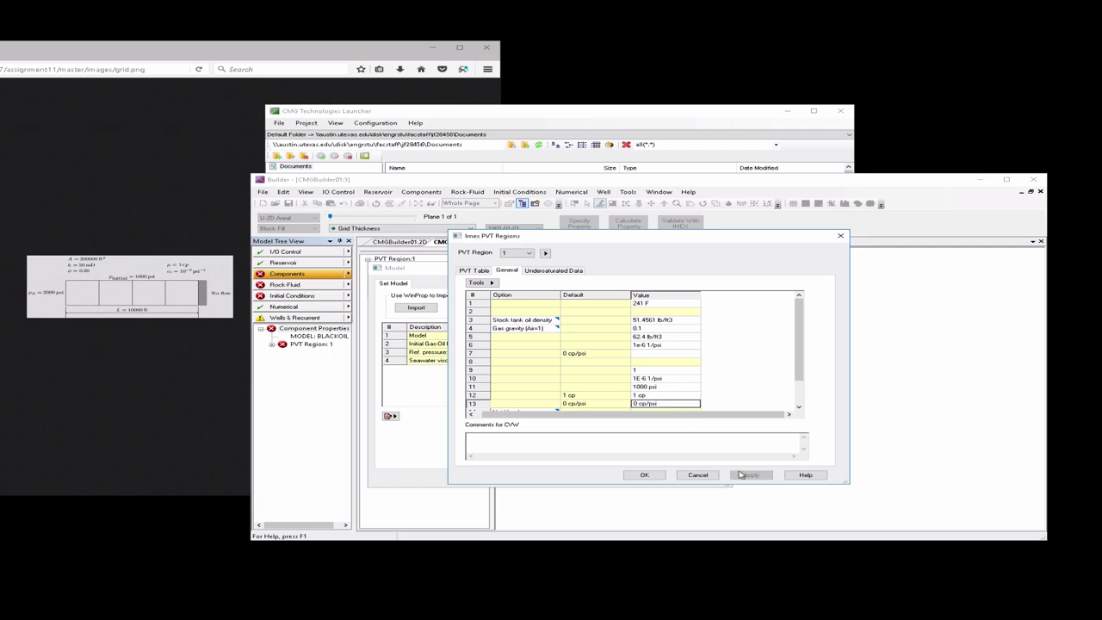
Confirm the PVT values, reopen PVT Regions, and launch Generate PVT Table Using Correlations
click(646, 476)
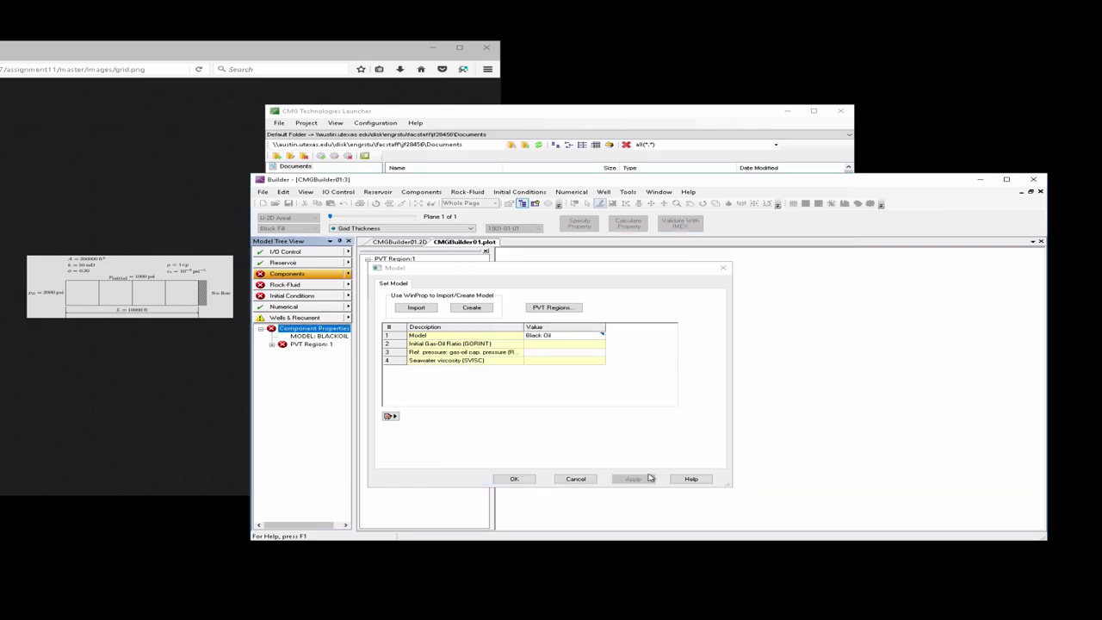
click(542, 311)
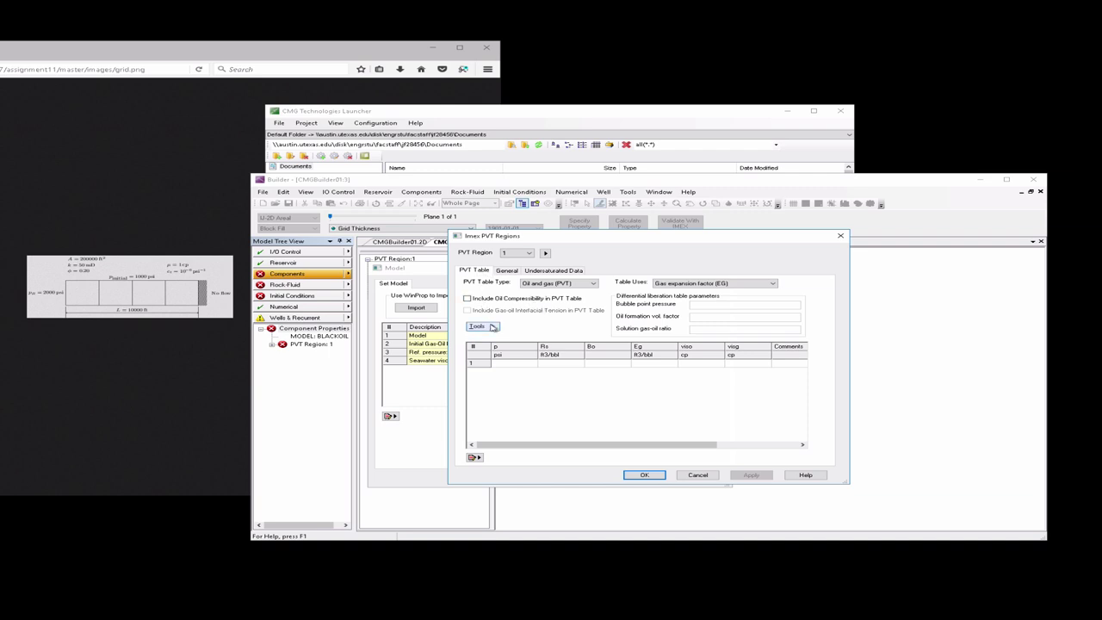
click(493, 326)
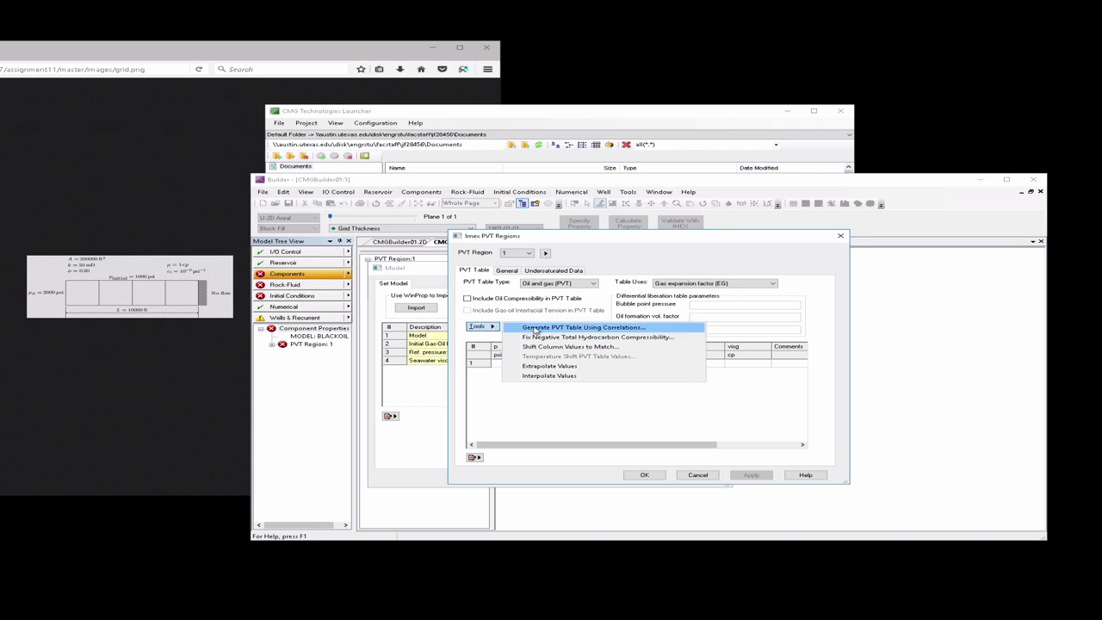
click(535, 330)
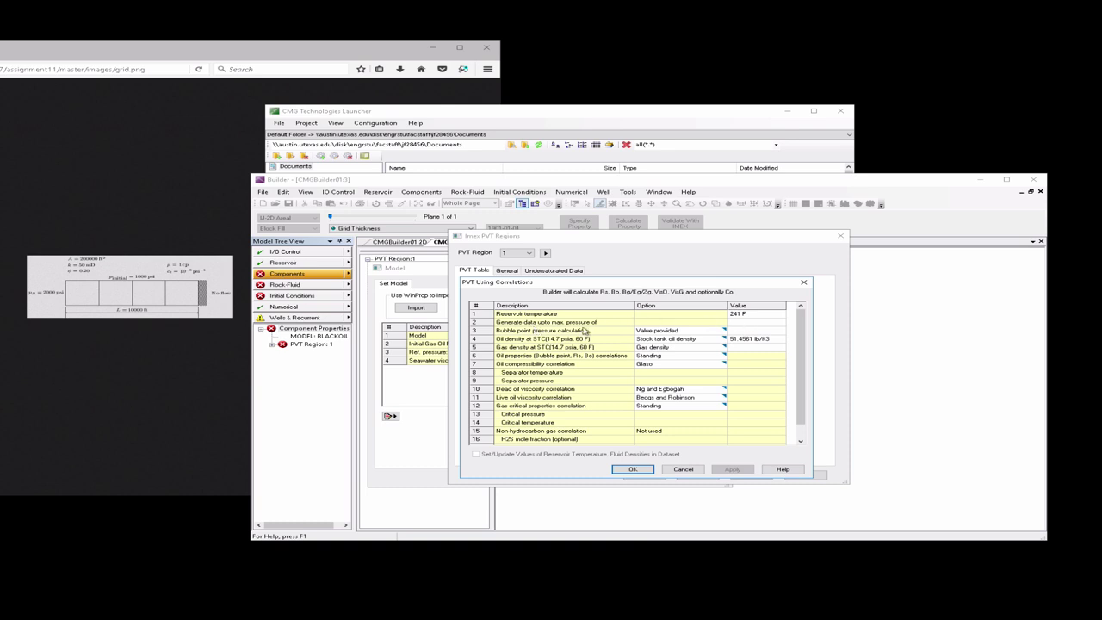
Generate correlation PVT to 2000 psi, bubble point 1000 psi, gas 0.1 as gravity, including oil compressibility
click(734, 326)
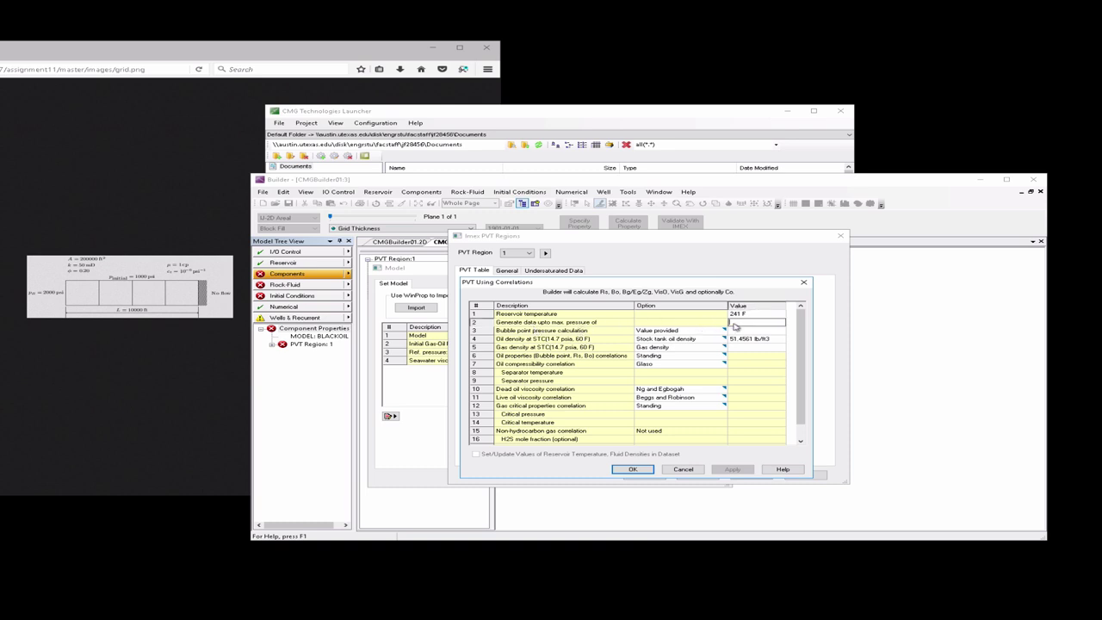
text(3)
text(000)
click(735, 333)
text(1)
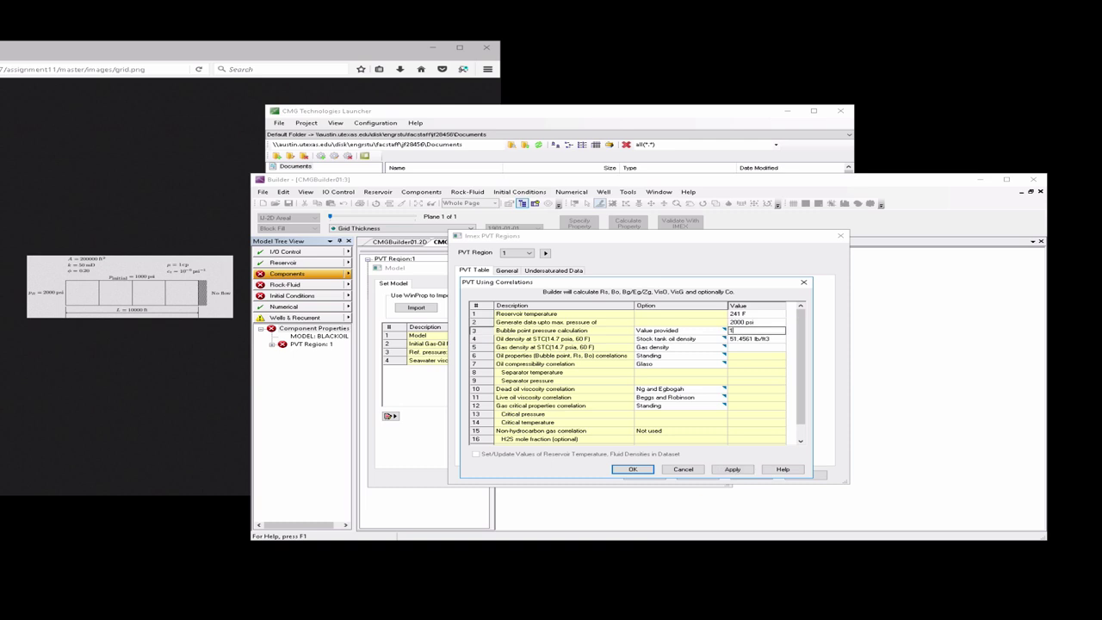
text(000)
click(738, 347)
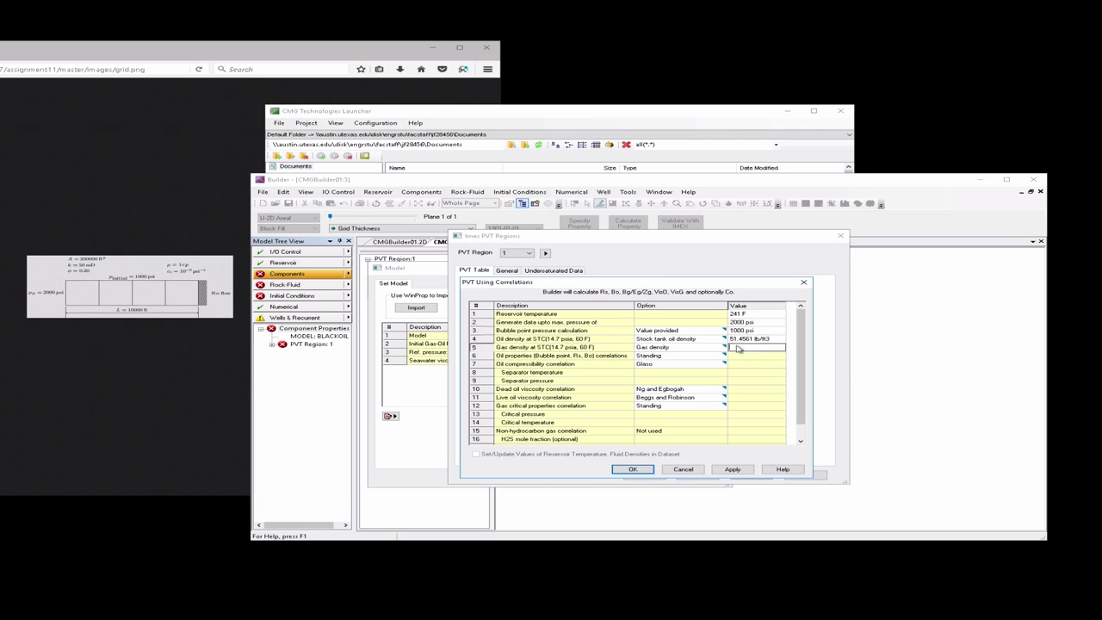
text(0.1)
click(716, 348)
click(721, 348)
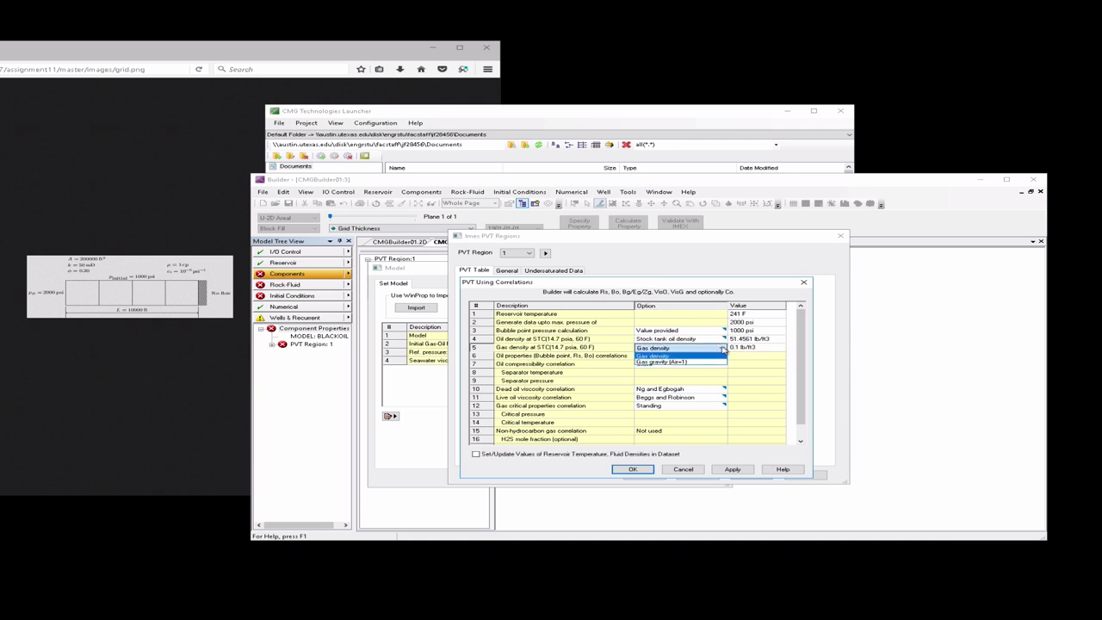
click(714, 362)
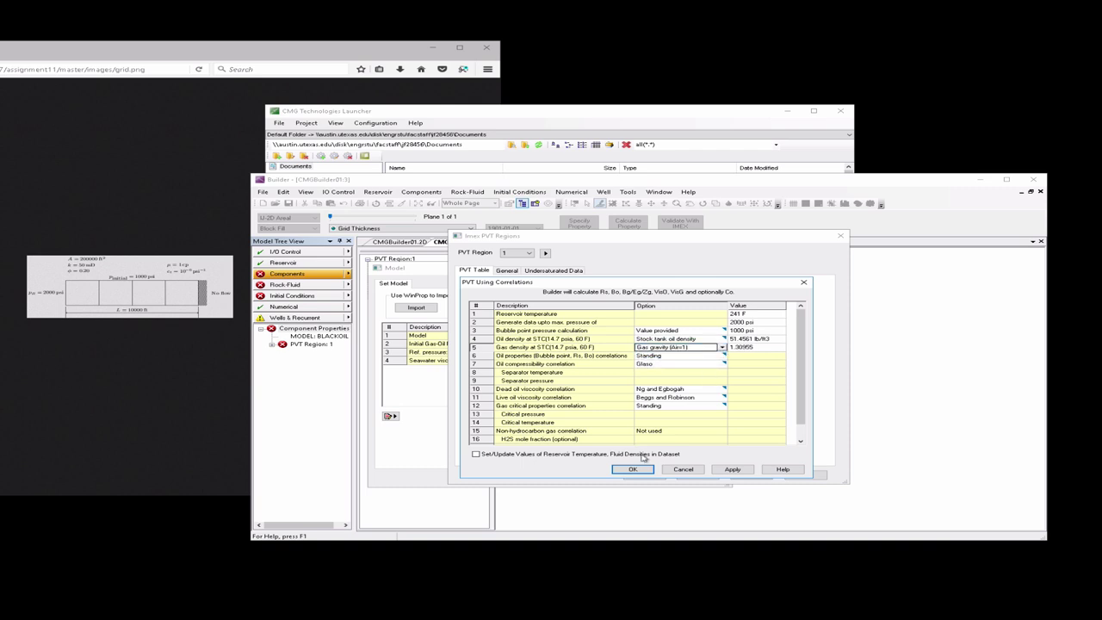
click(634, 469)
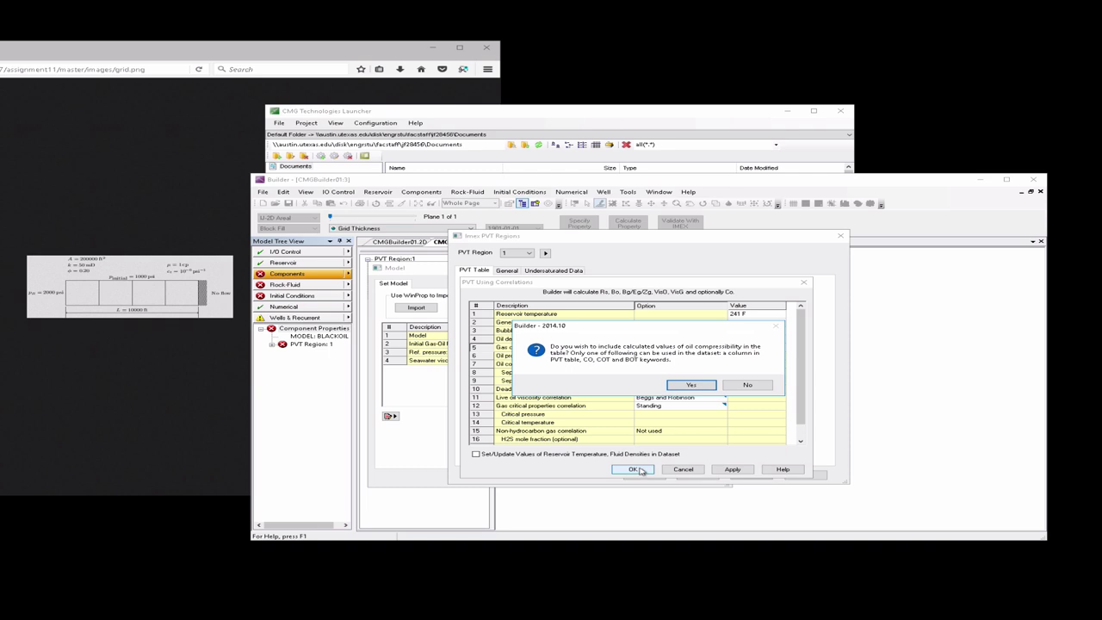
click(690, 385)
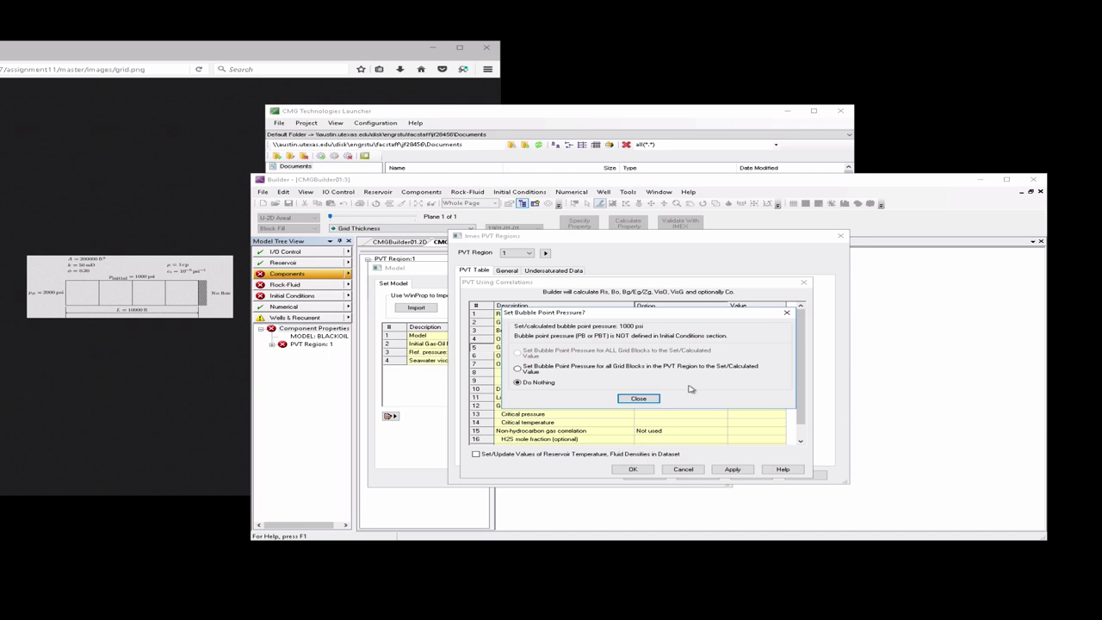
Keep grid bubble points, drop the oil compressibility column, apply the table and close the dialogs
click(639, 399)
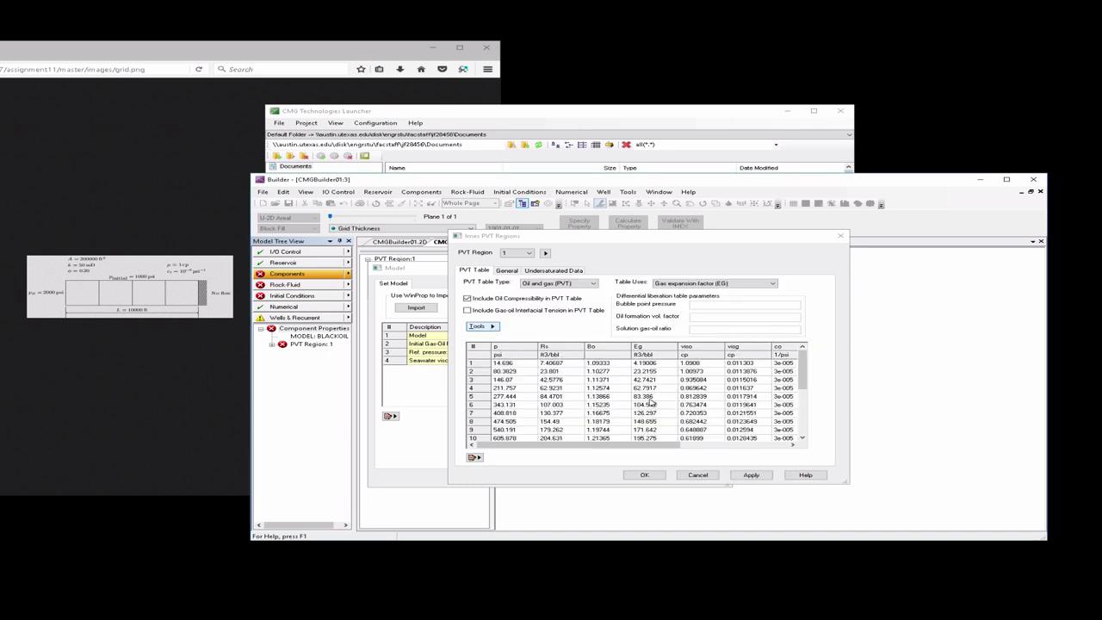
click(467, 299)
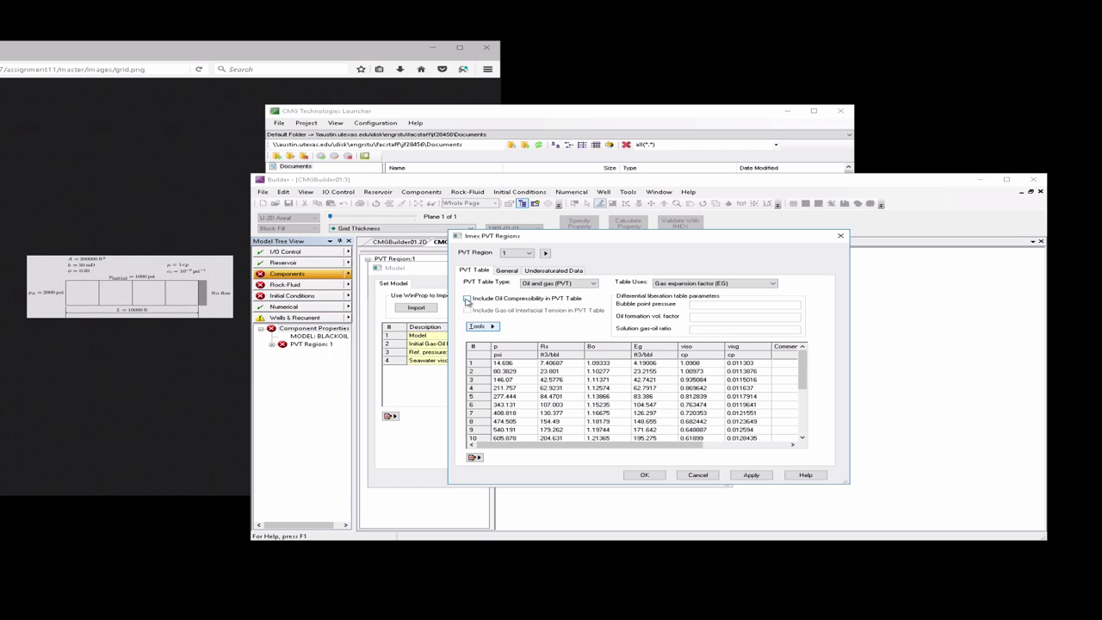
click(750, 475)
click(646, 476)
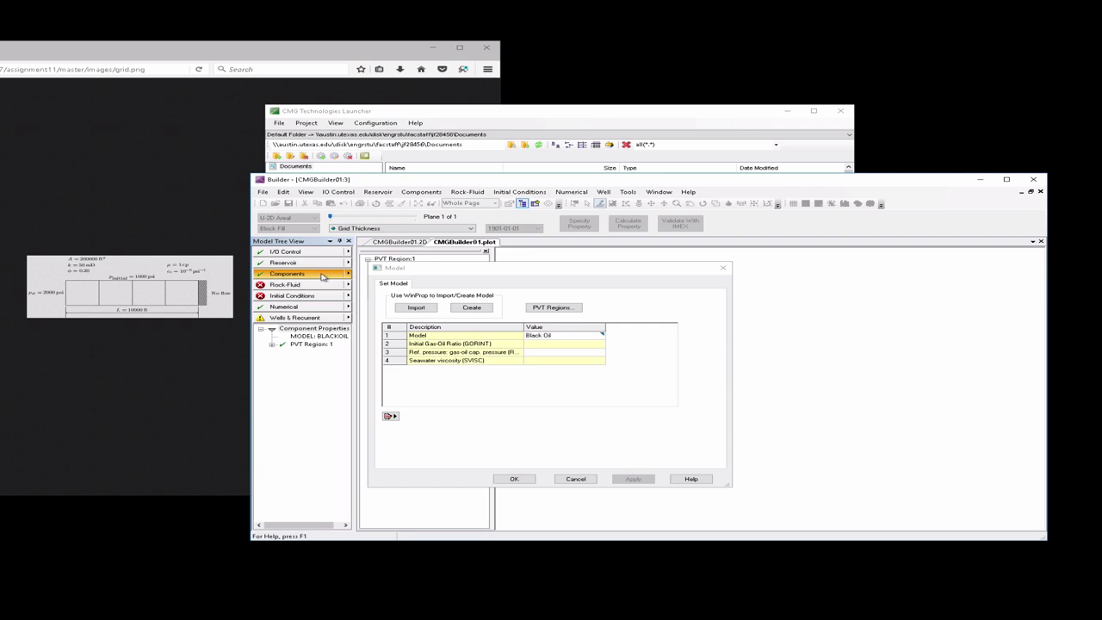
click(323, 275)
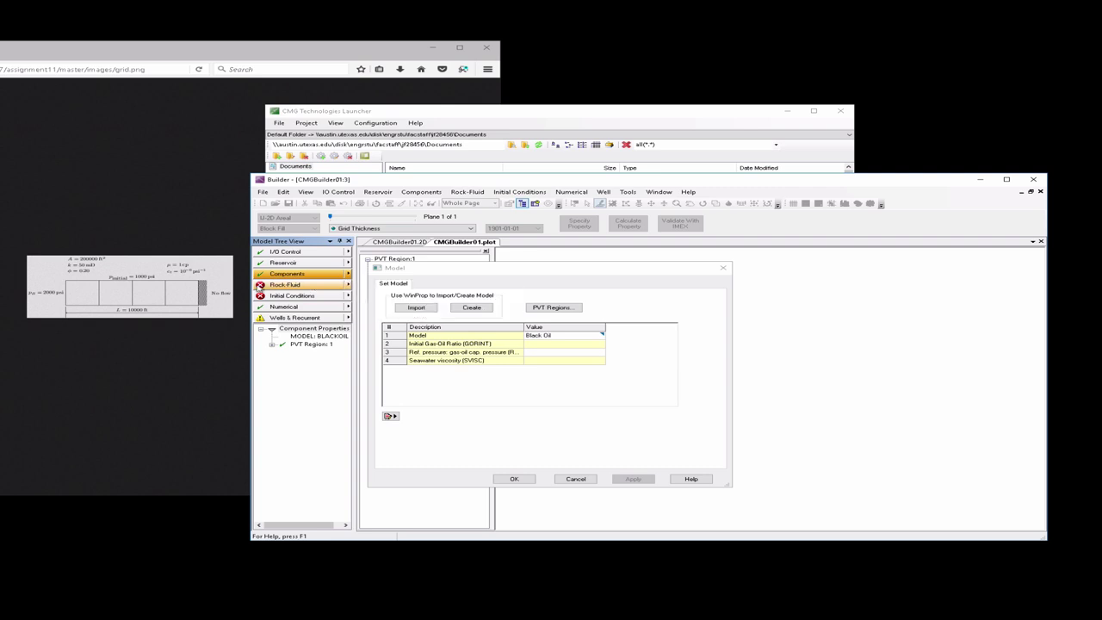
click(514, 479)
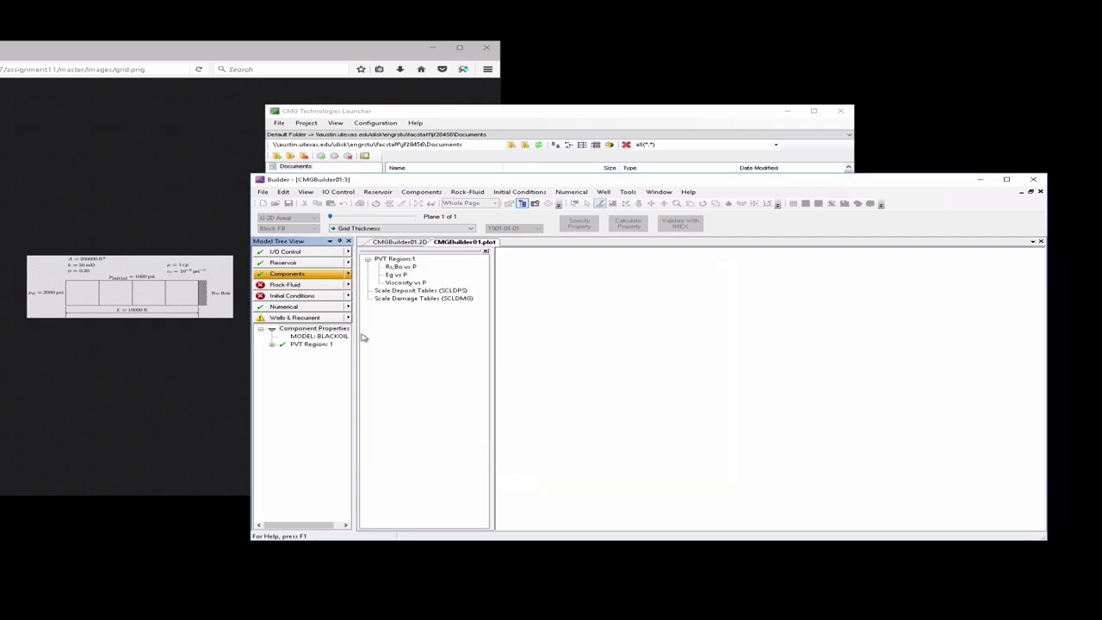
Add rock type 1 in Rock Fluid Types and exclude capillary pressure from its water-oil table
click(284, 285)
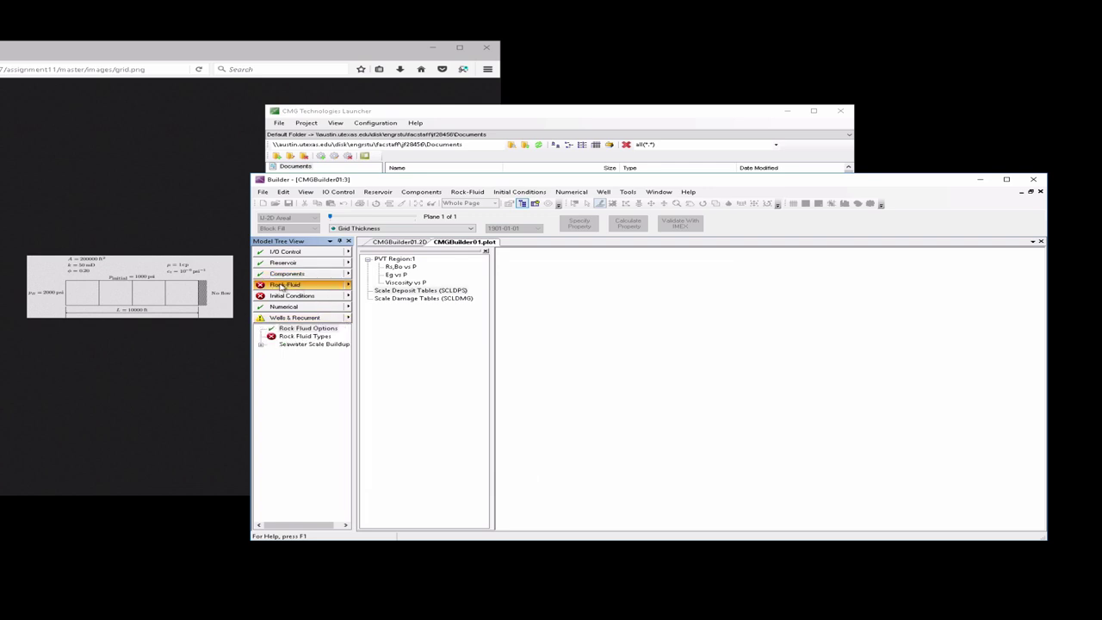
click(297, 337)
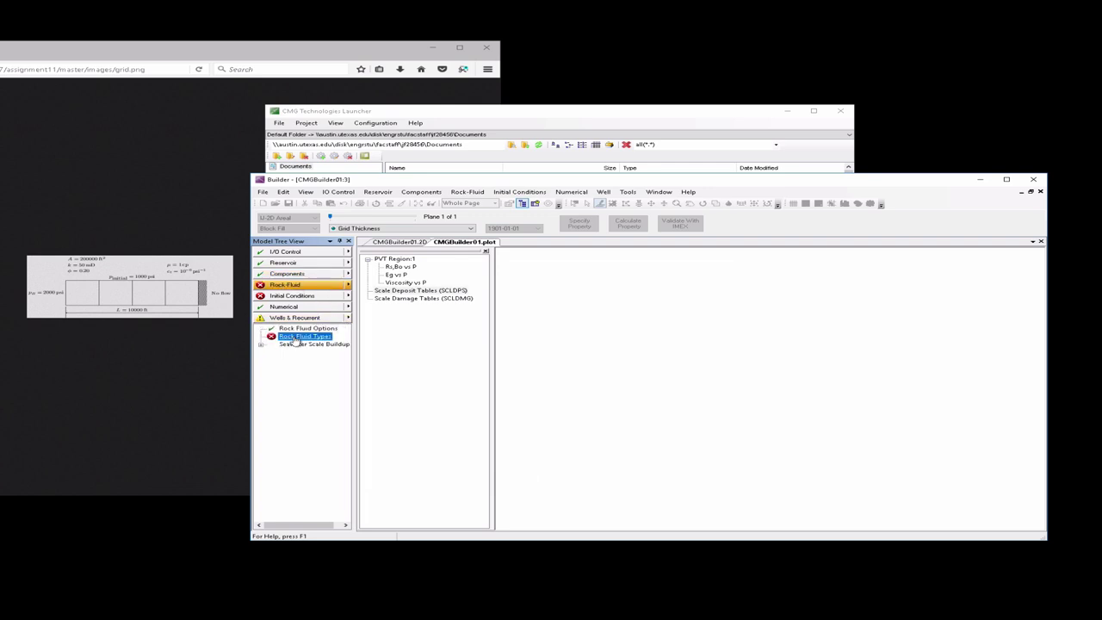
double_click(295, 339)
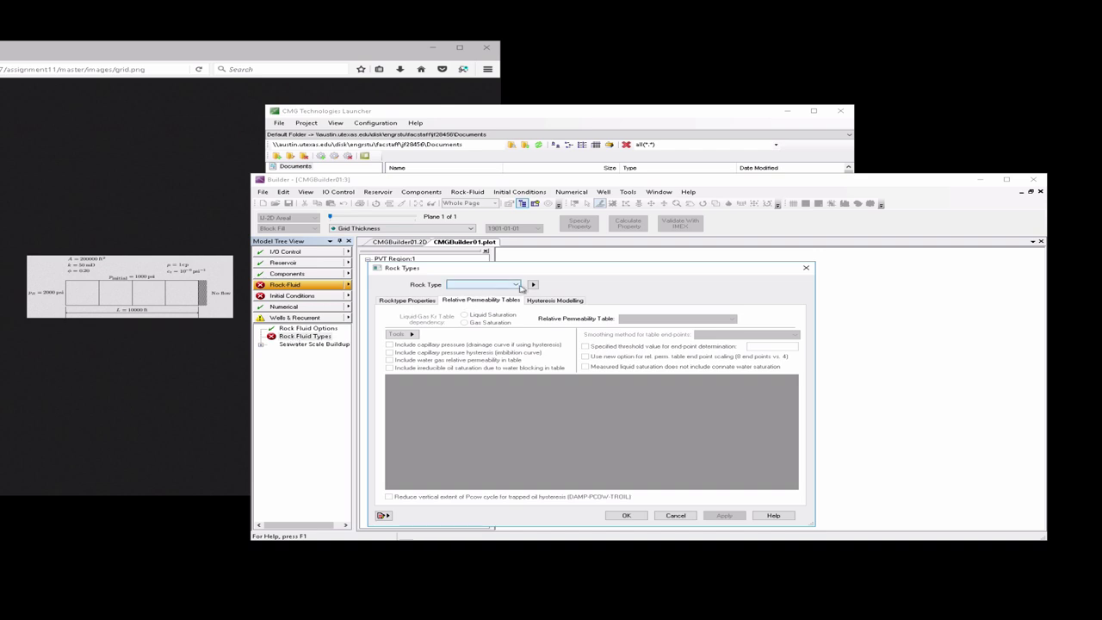
click(533, 286)
click(554, 286)
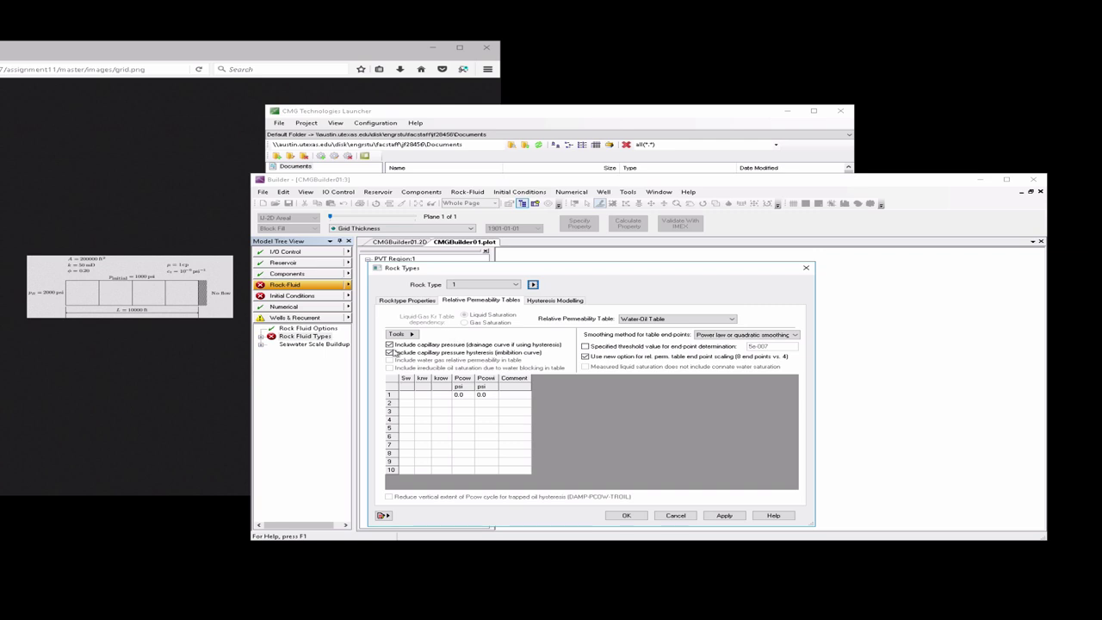
click(389, 345)
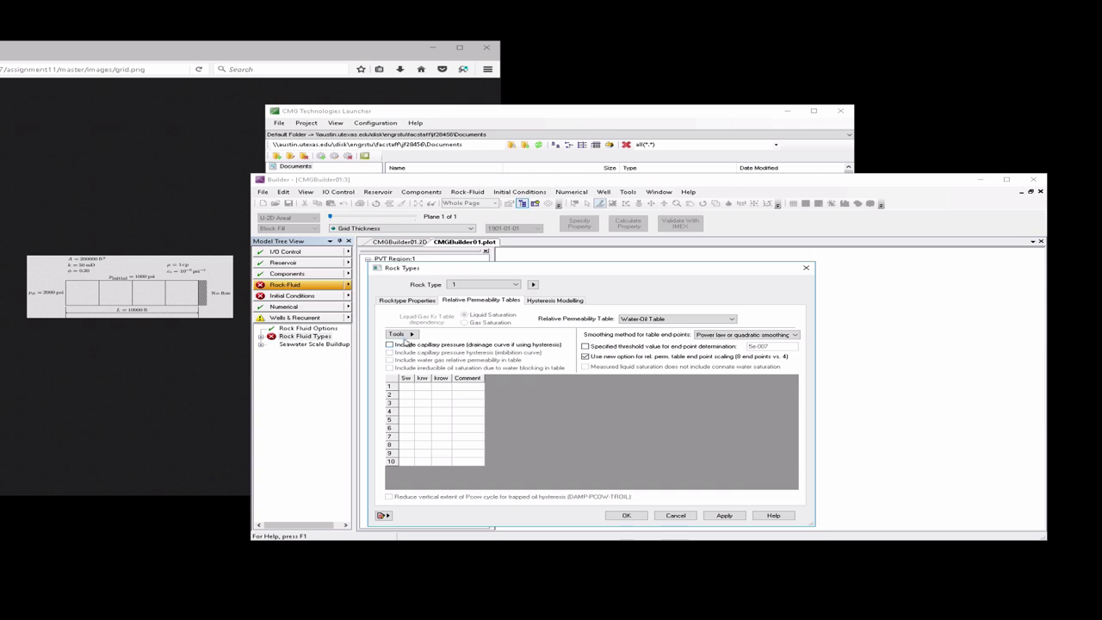
In the relative permeability correlations, set all eight endpoint saturations (rows 1–8) to 0
click(413, 336)
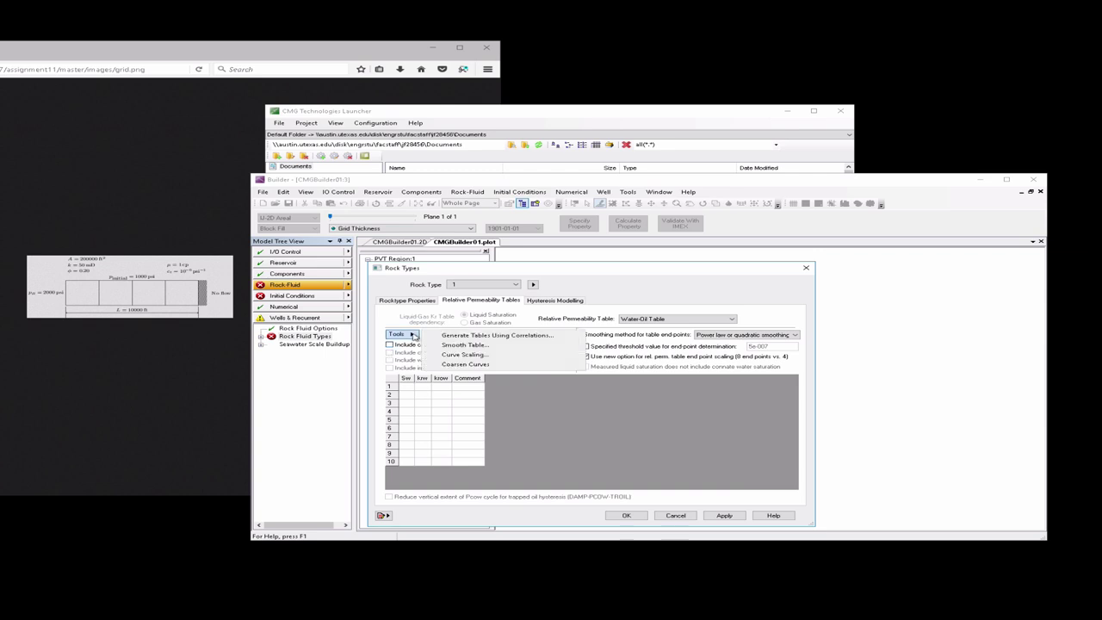
click(444, 338)
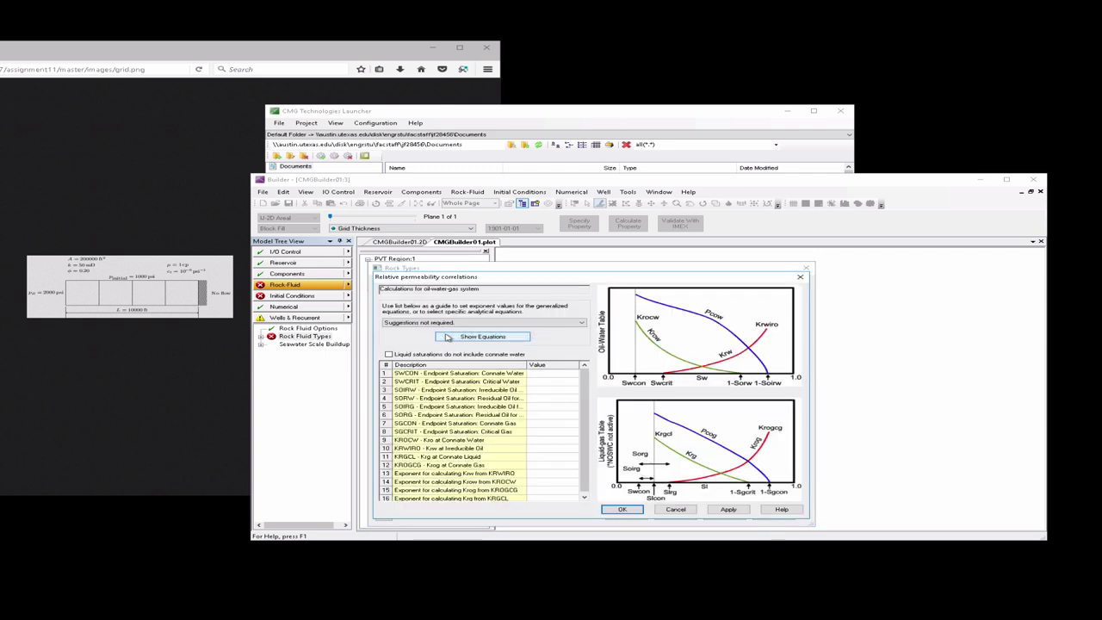
click(544, 374)
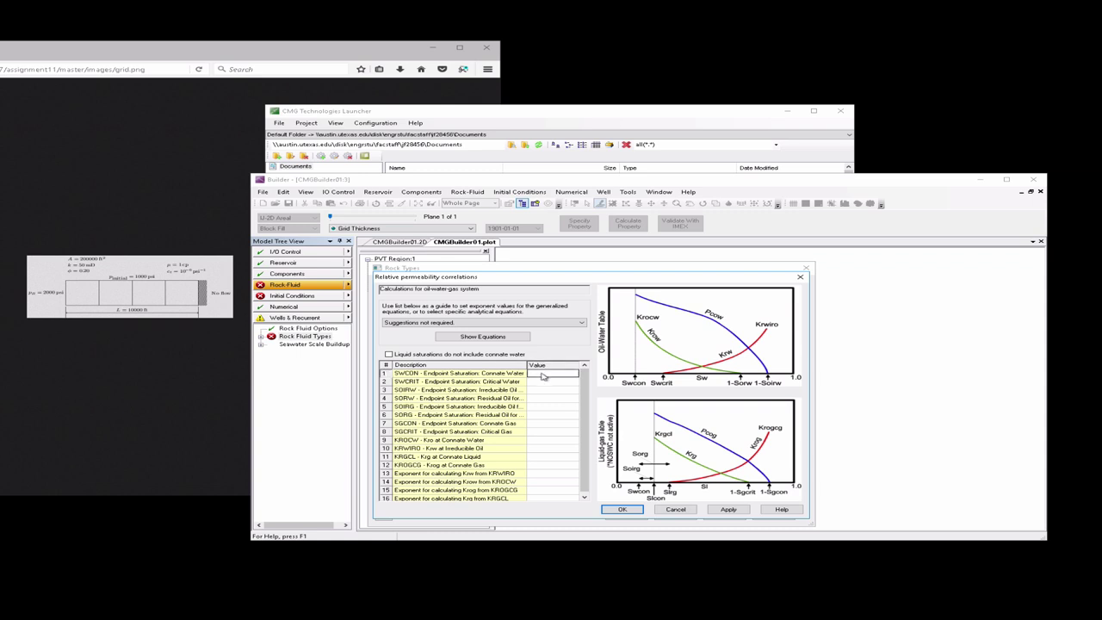
text(0)
click(544, 383)
text(0)
click(544, 391)
text(0)
click(544, 399)
text(0)
click(543, 407)
text(0)
click(543, 416)
text(0)
click(542, 424)
text(0)
click(542, 432)
text(0)
Set kr endpoints and exponents (rows 9–16) to 1, generate the table, and apply it
click(542, 441)
text(1)
click(543, 449)
text(1)
click(543, 457)
text(1)
click(541, 465)
text(1)
click(542, 473)
text(1)
click(541, 483)
text(1)
click(540, 490)
text(1)
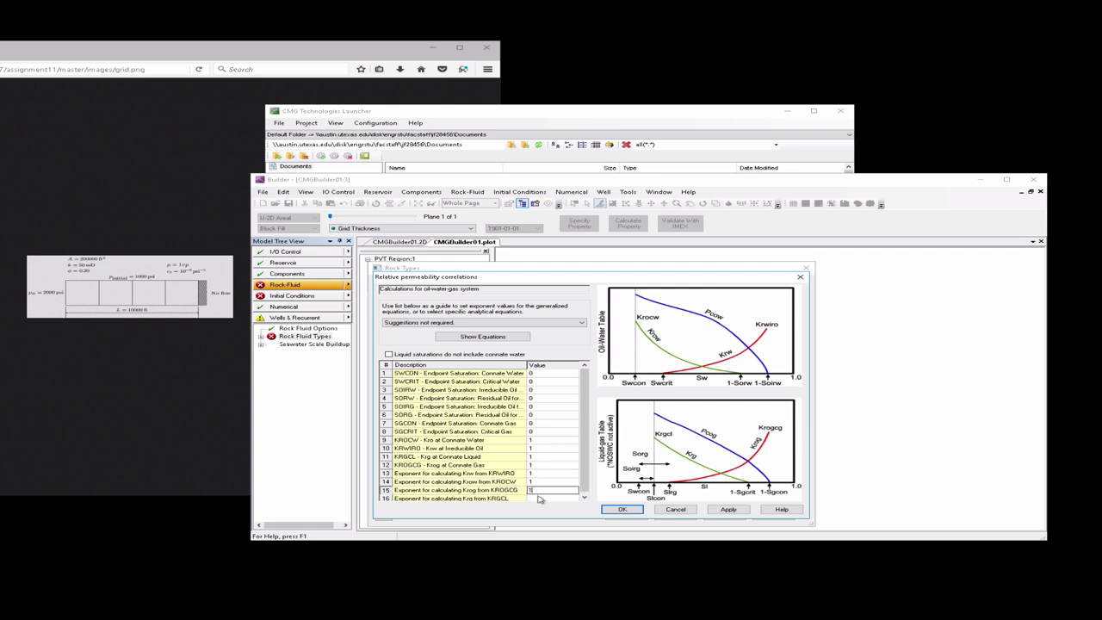
click(541, 498)
text(1)
click(618, 509)
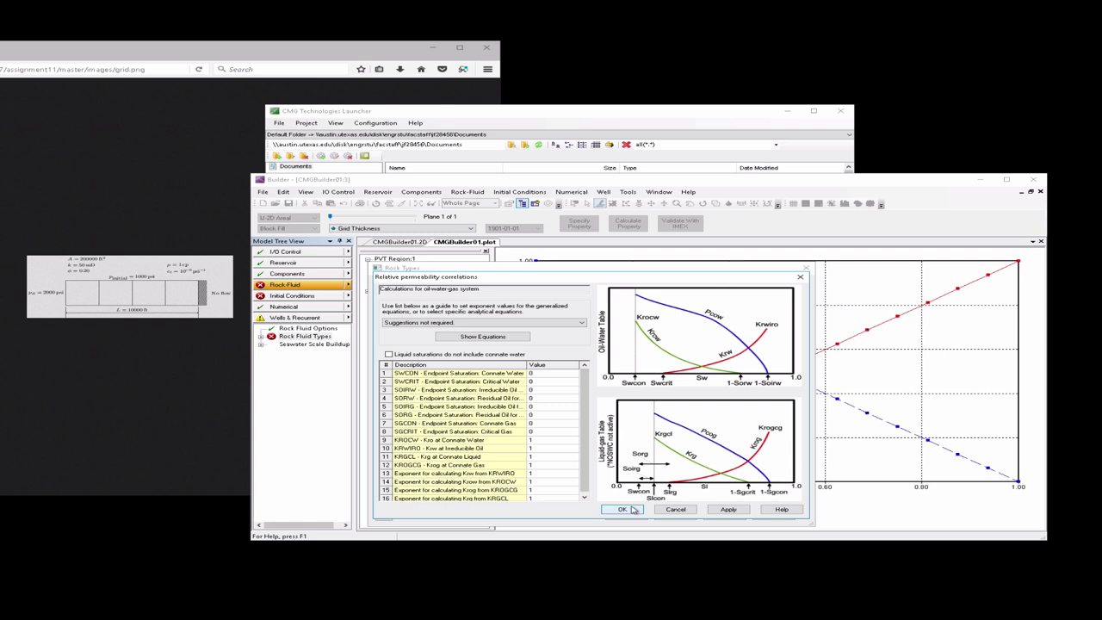
click(631, 510)
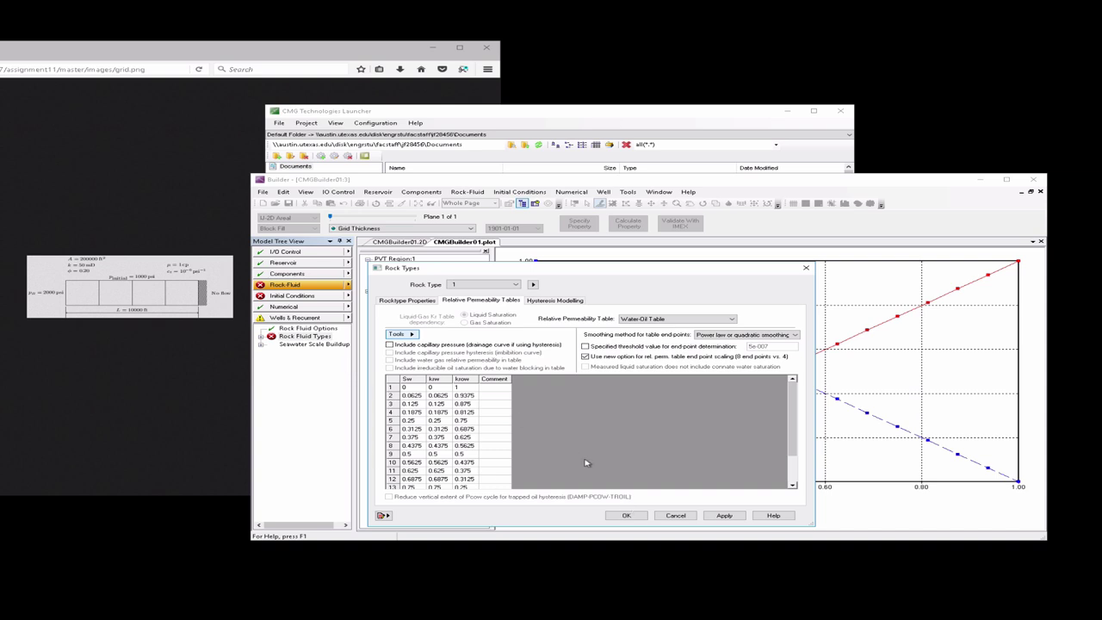
click(723, 515)
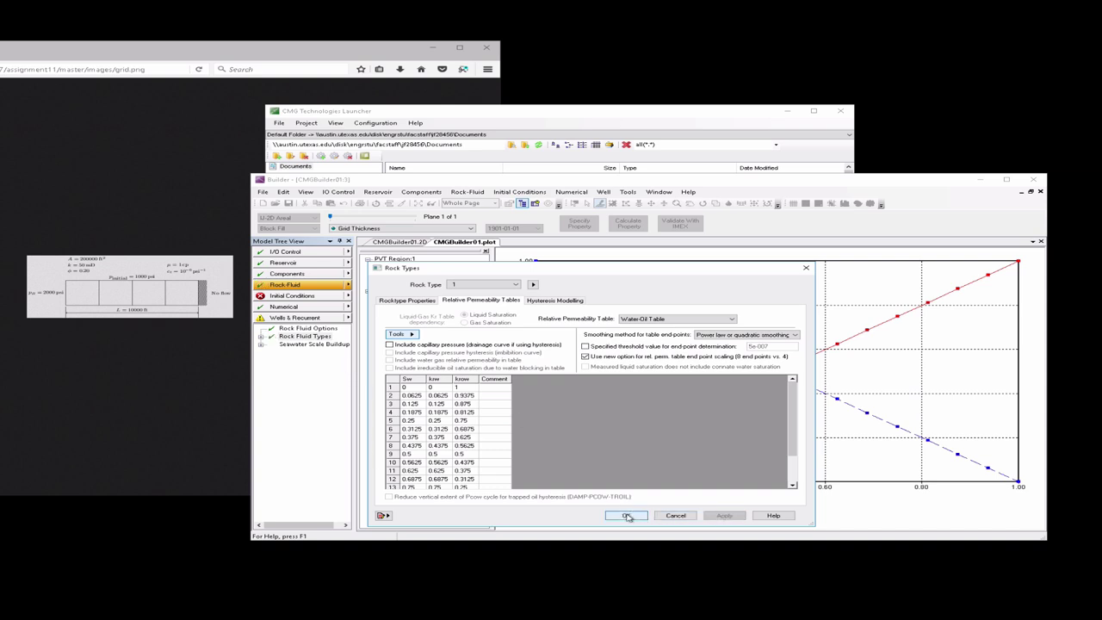
click(627, 516)
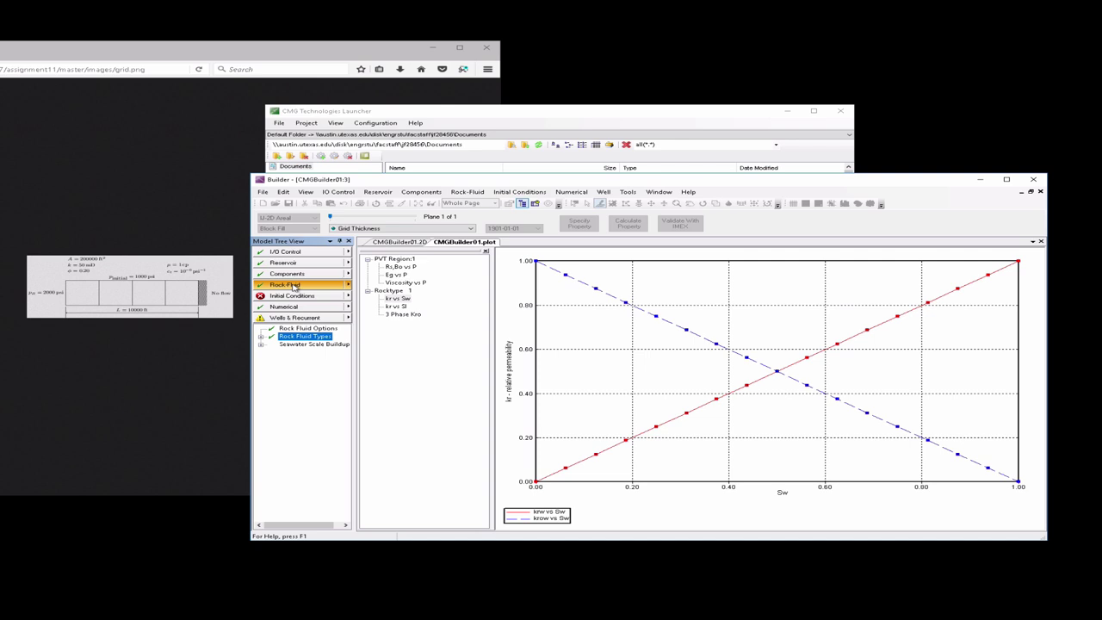
Switch the initial conditions to the advanced USER_INPUT option for per-block pressure and saturations
click(294, 295)
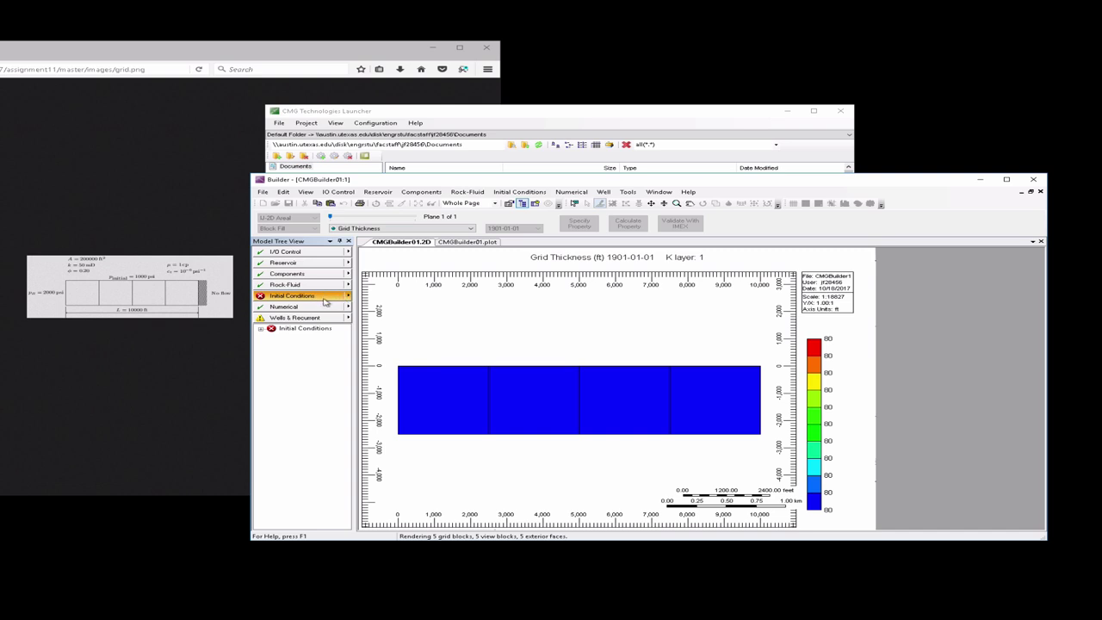
click(312, 329)
double_click(312, 329)
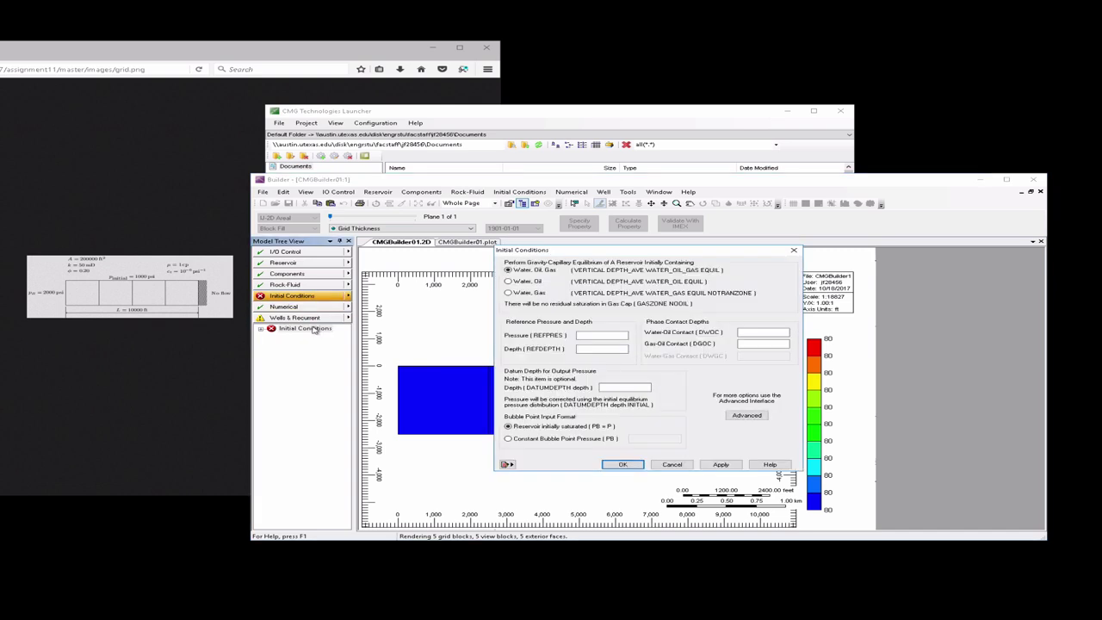
click(746, 415)
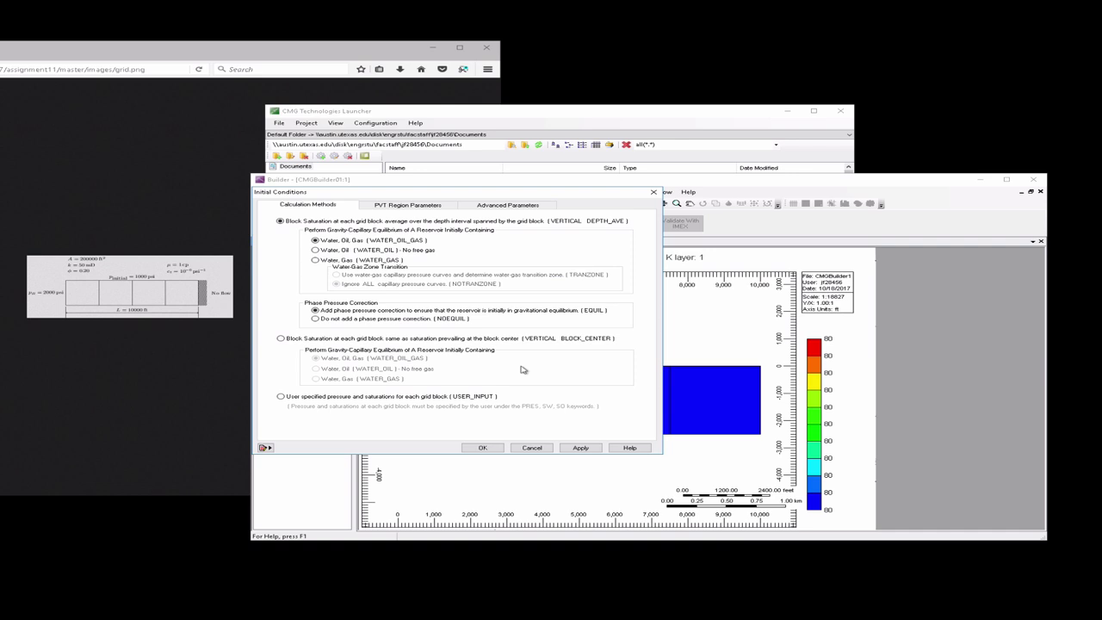
click(282, 397)
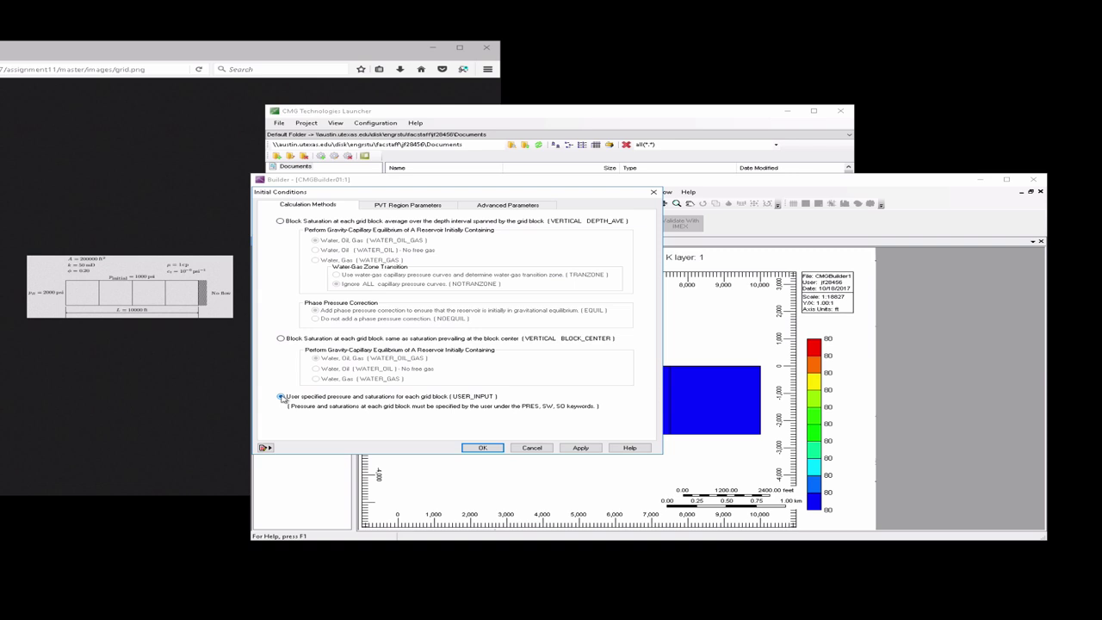
click(579, 447)
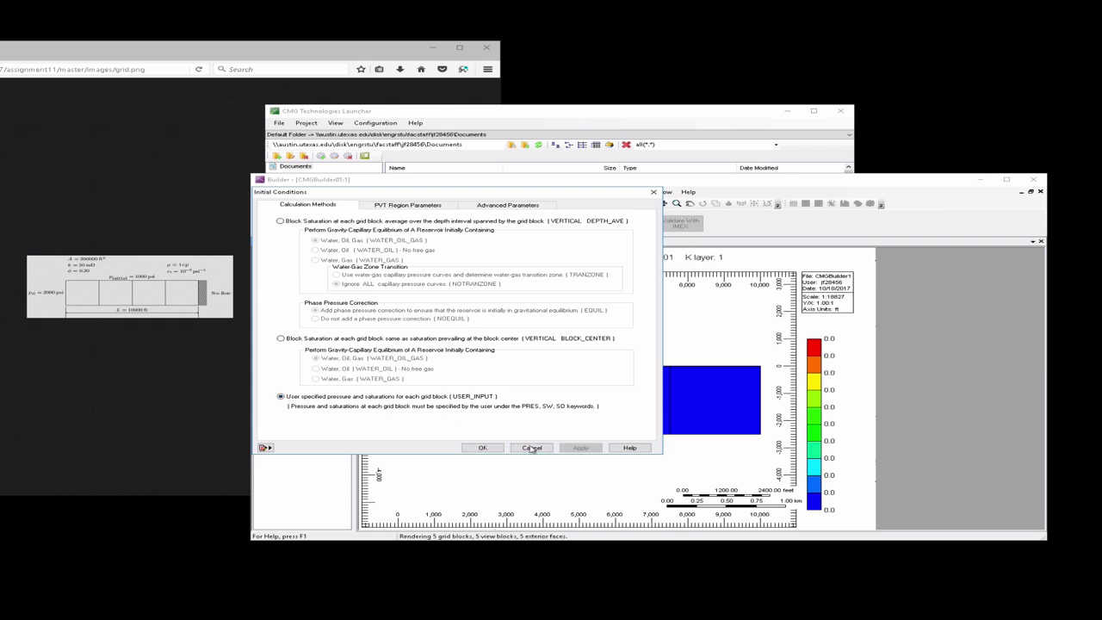
click(484, 448)
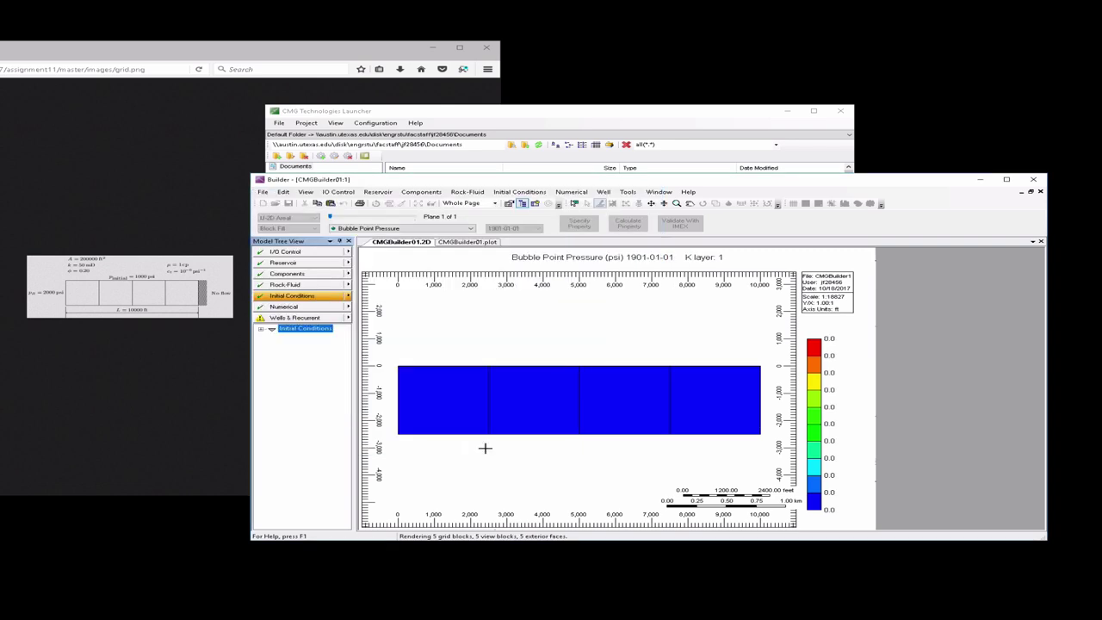
In Numerical Controls, set DTWELL 1, DTMAX 1.0000001 and DTMIN 0.9999999
click(316, 307)
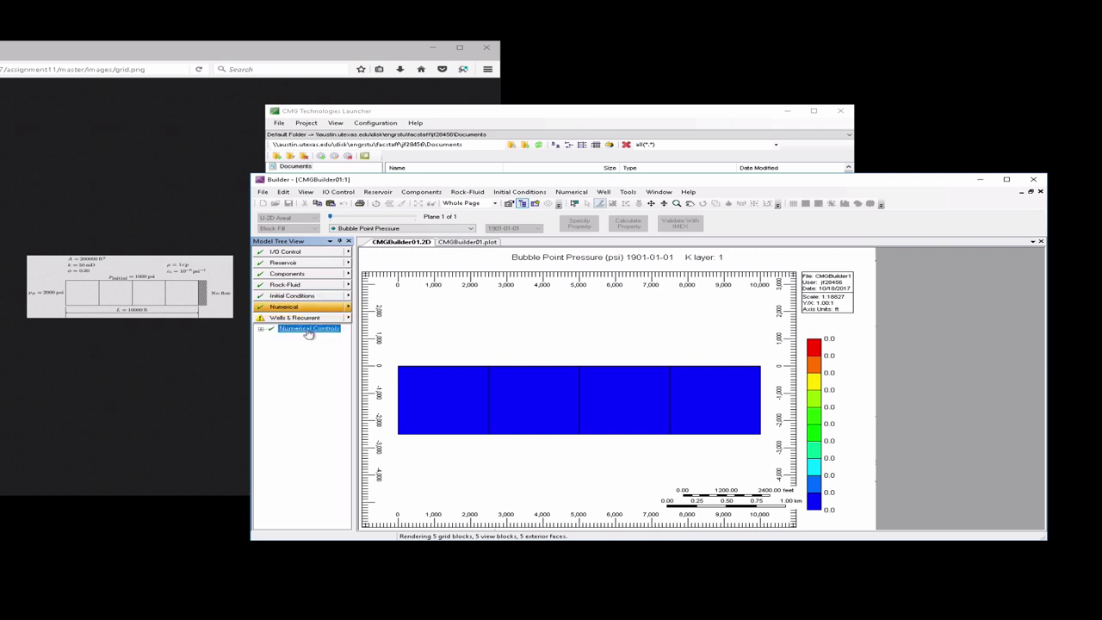
double_click(307, 332)
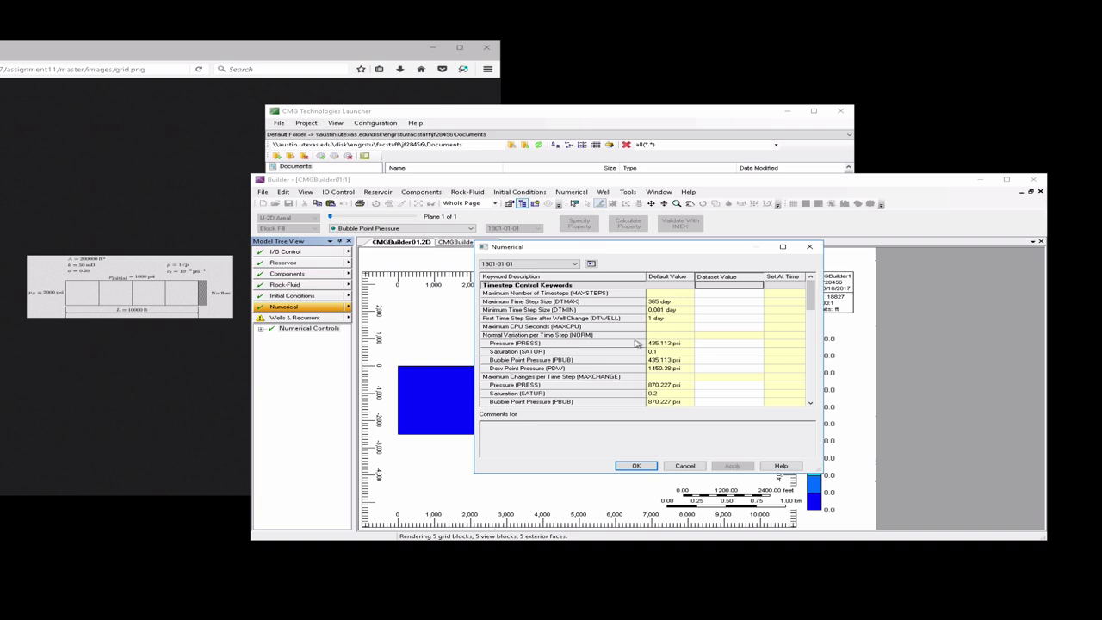
click(714, 321)
click(714, 320)
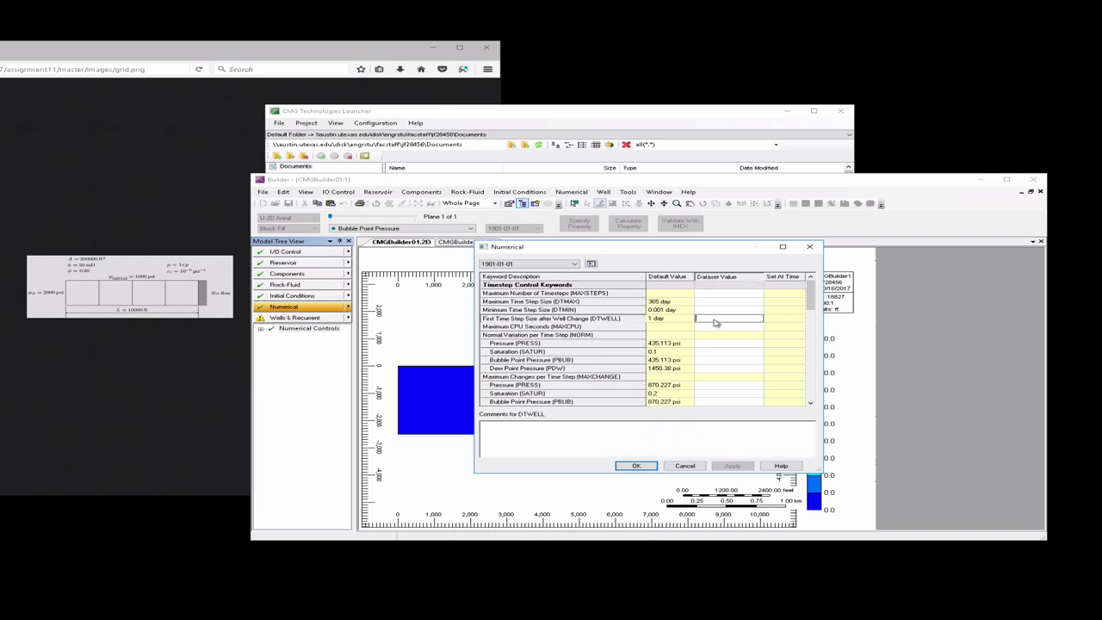
text(1)
click(713, 302)
text(1.0000001)
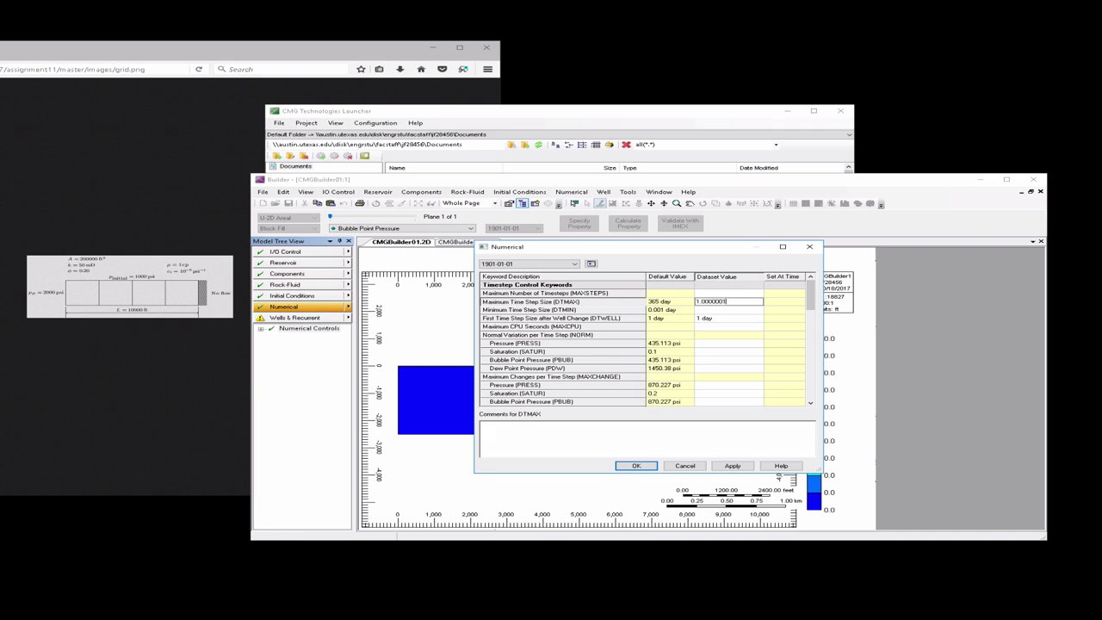
click(714, 310)
text(0.9999999)
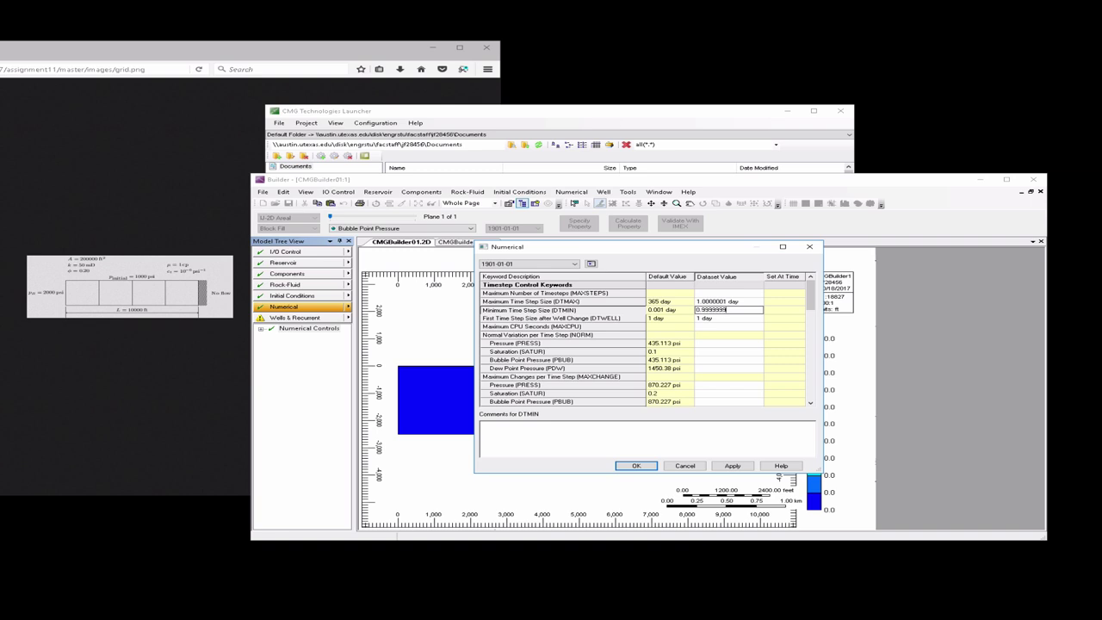
key(Return)
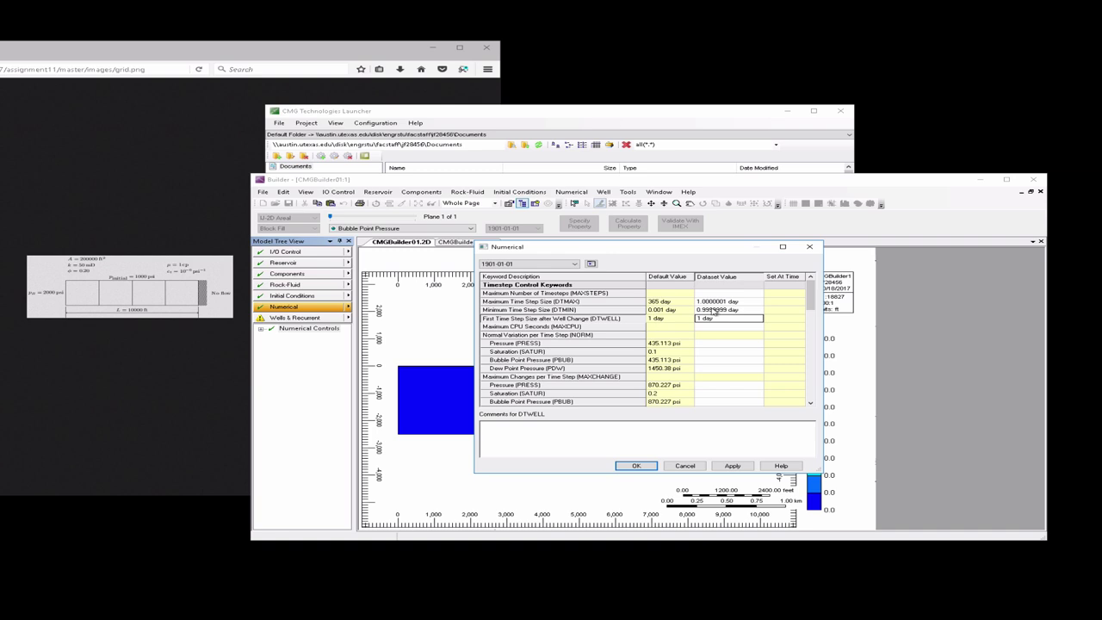
drag(810, 302, 812, 326)
Turn the Adaptive Implicit Method (AIM) OFF and apply the numerical settings
click(748, 368)
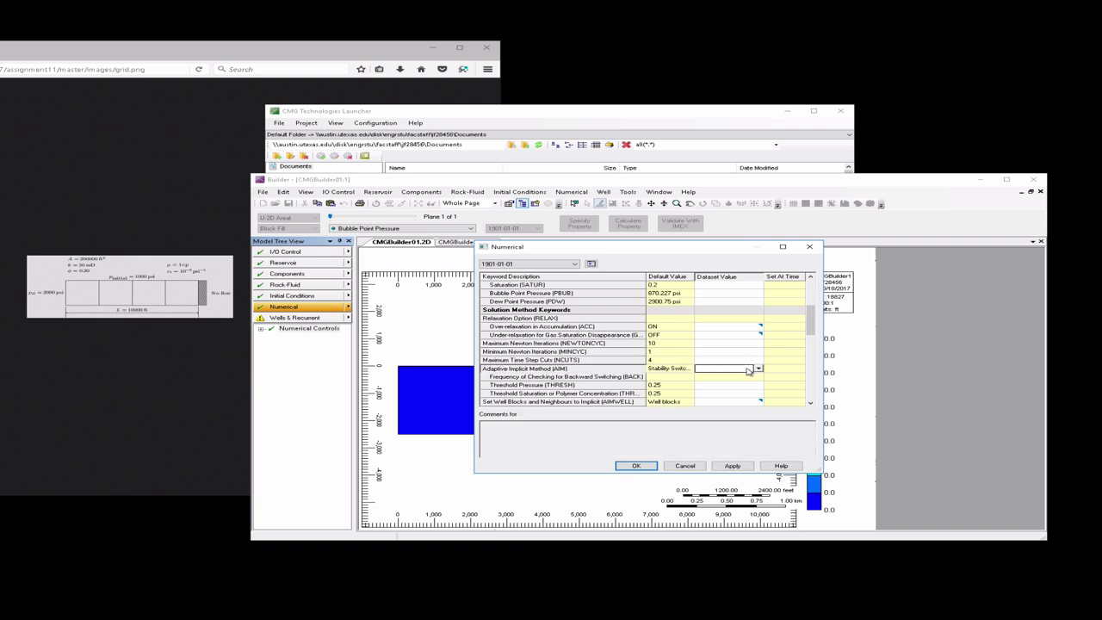
click(758, 369)
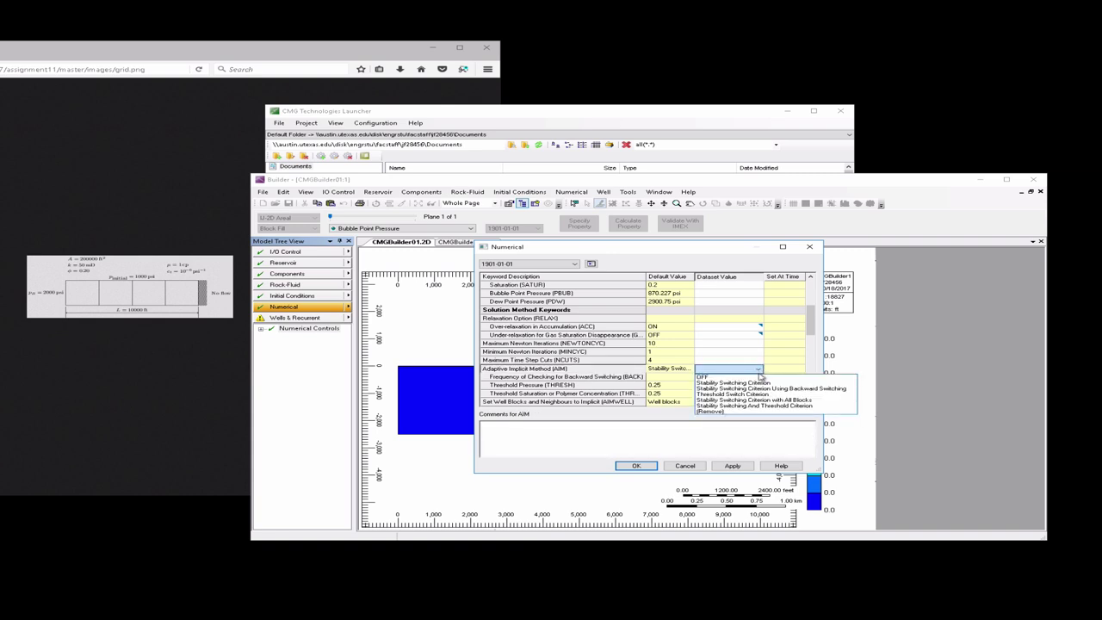
click(760, 377)
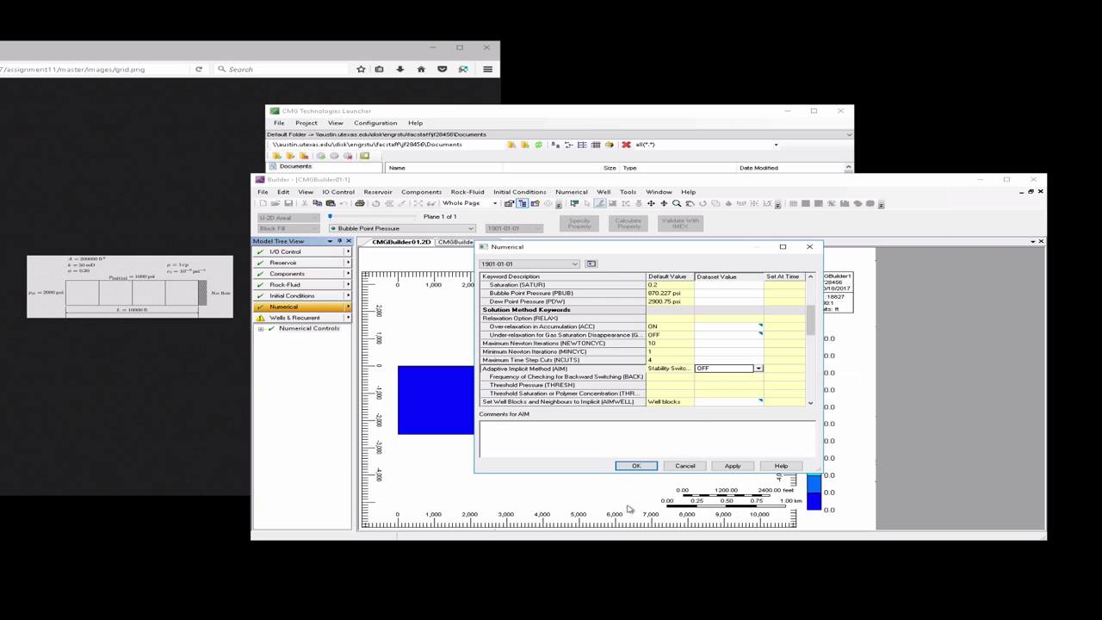
click(731, 466)
click(639, 465)
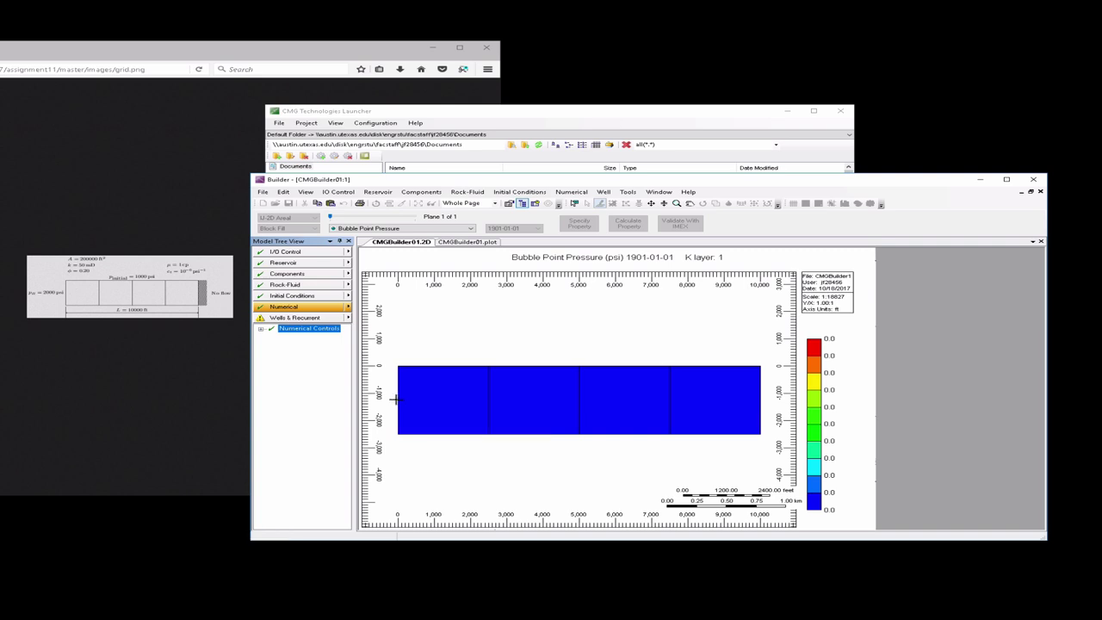
Inspect a grid block, then open Wells & Recurrent in the Model Tree View
mouse_move(395, 401)
click(332, 320)
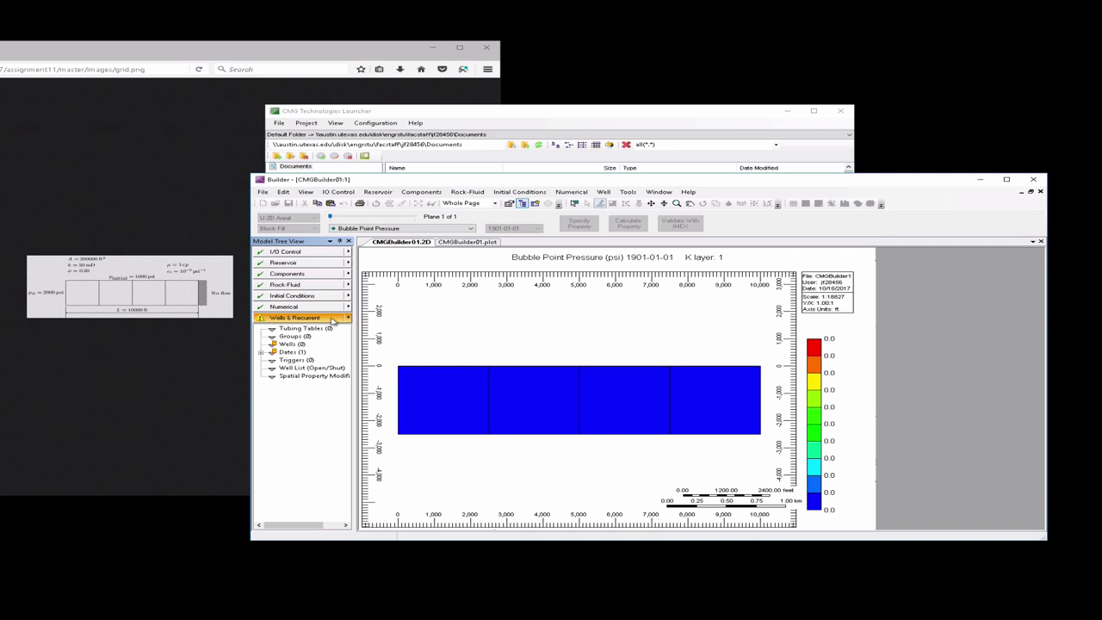
Create a new well of type INJECTOR MOBWEIGHT
click(348, 319)
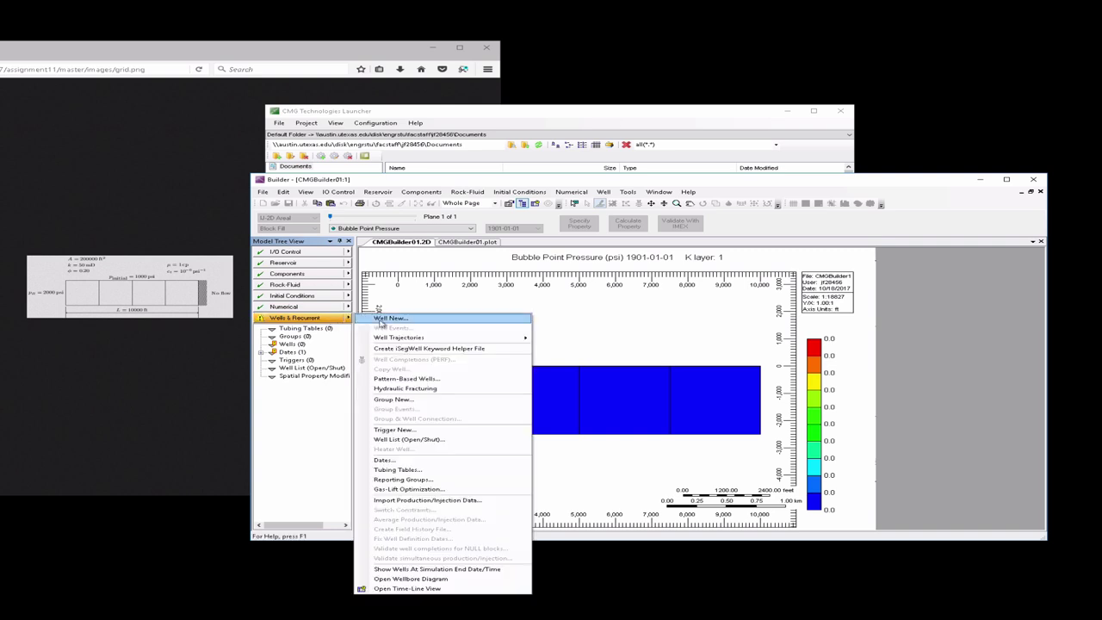
click(392, 322)
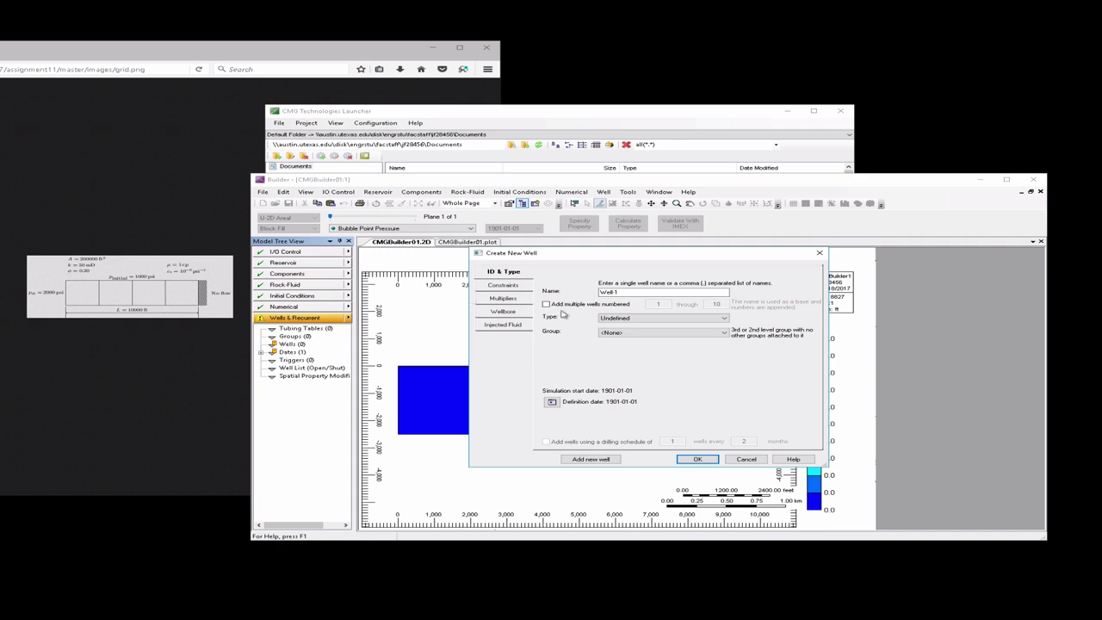
click(616, 318)
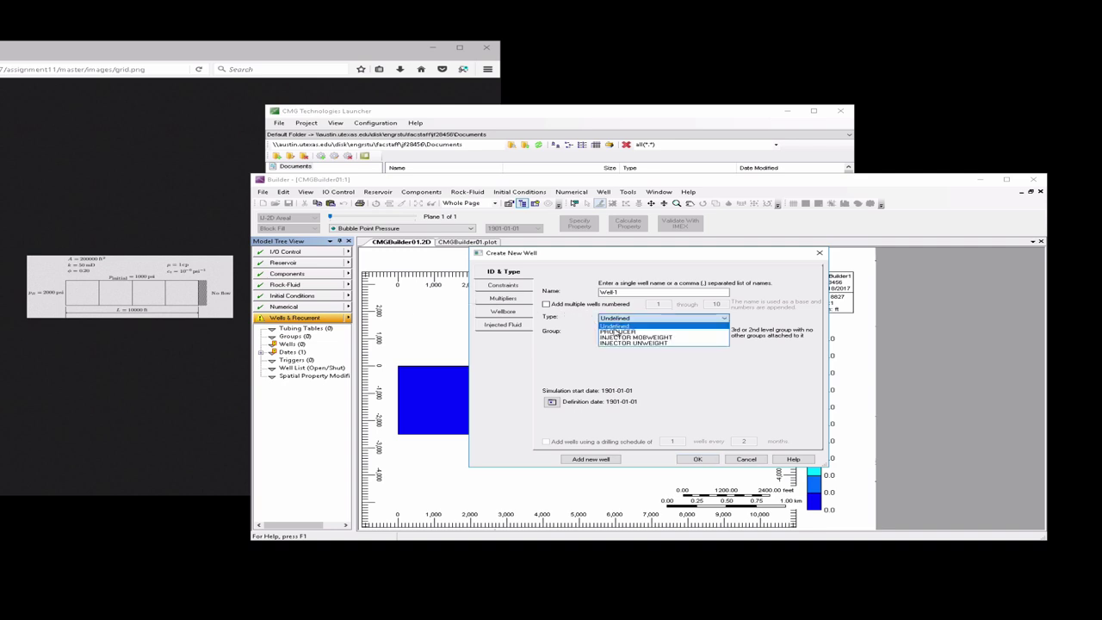
click(617, 337)
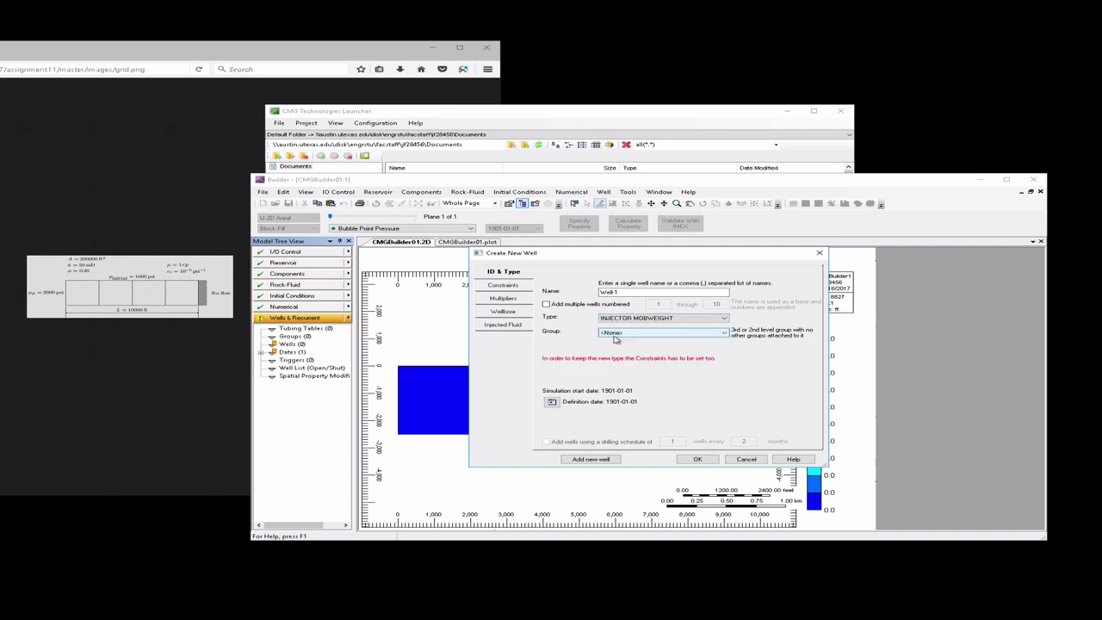
Give the well an OPERATE BHP MAX constraint of 2000 psi and confirm it
click(515, 287)
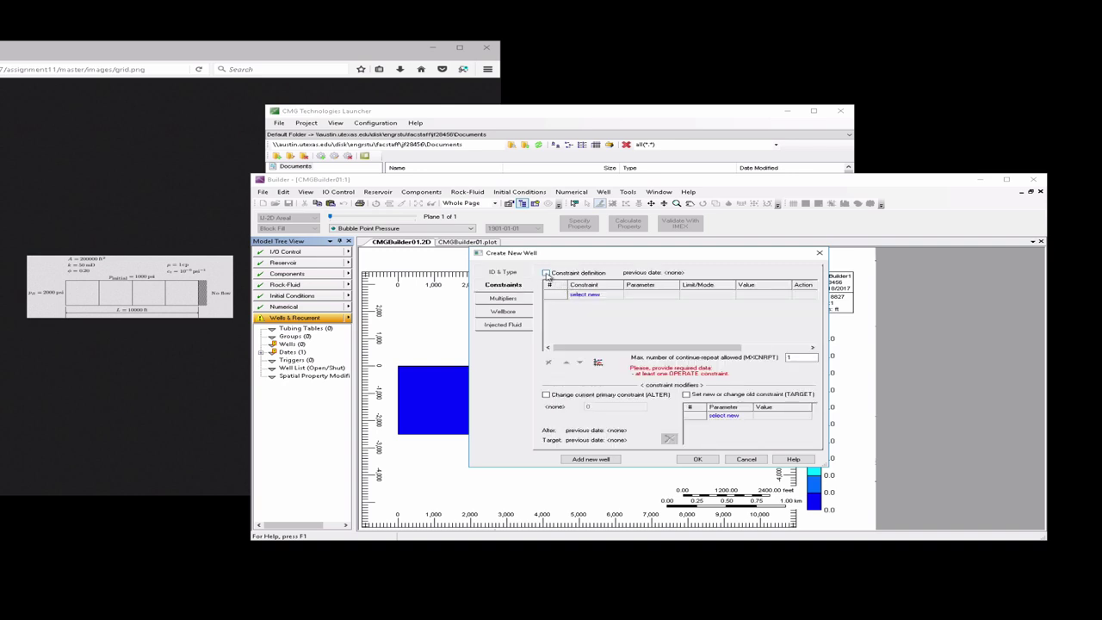
click(546, 273)
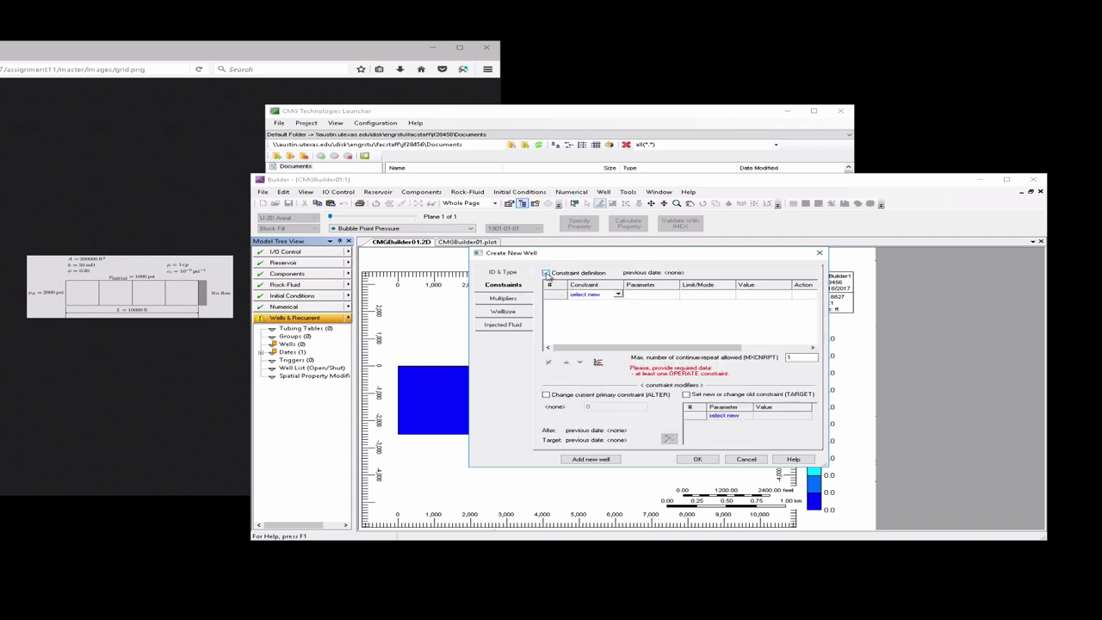
click(617, 295)
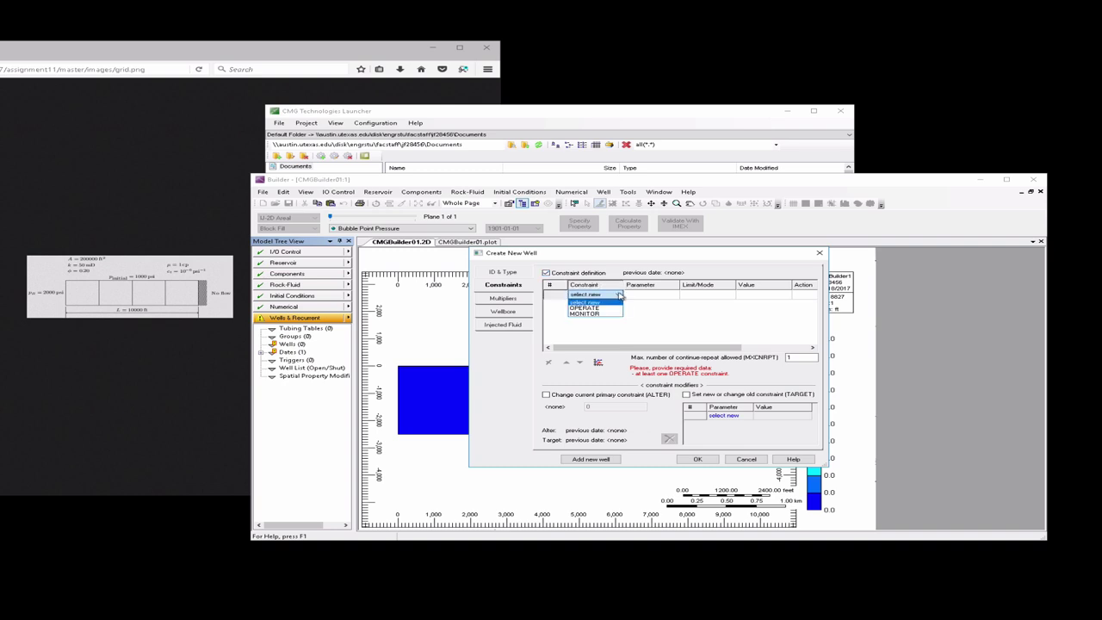
click(617, 307)
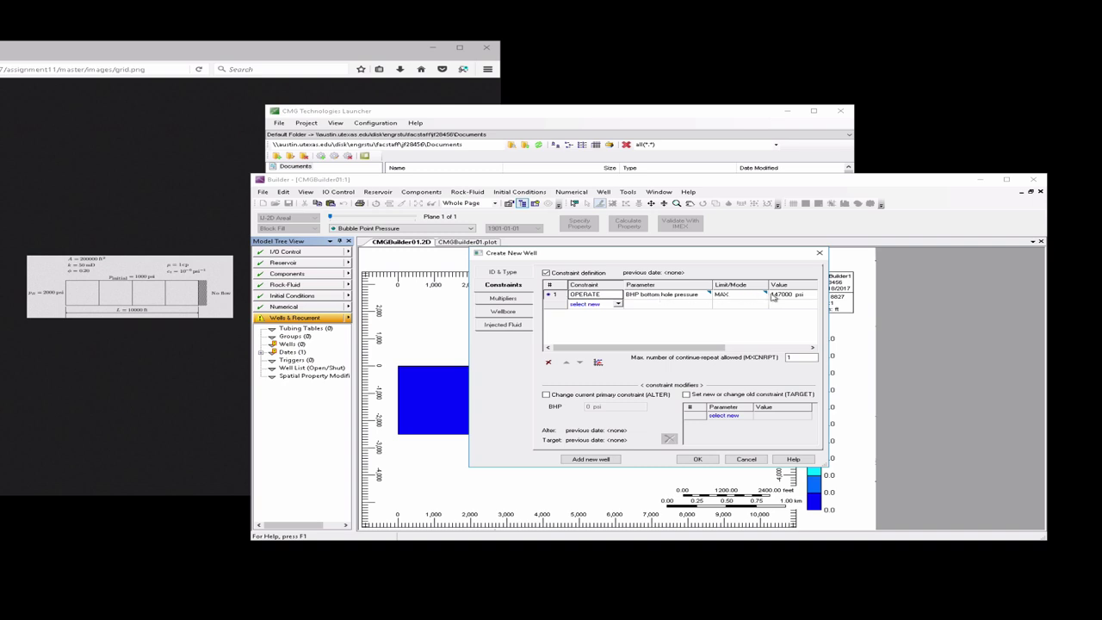
click(776, 297)
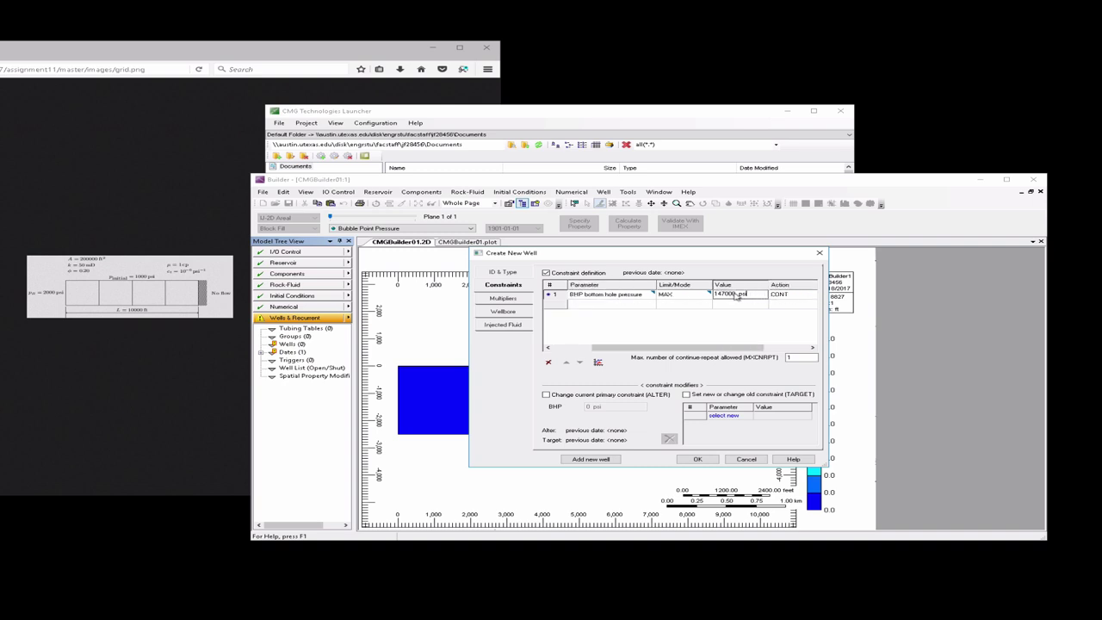
drag(737, 294, 707, 296)
click(706, 296)
key(Right)
key(Right)
key(BackSpace)
key(BackSpace)
key(BackSpace)
text(2)
click(699, 459)
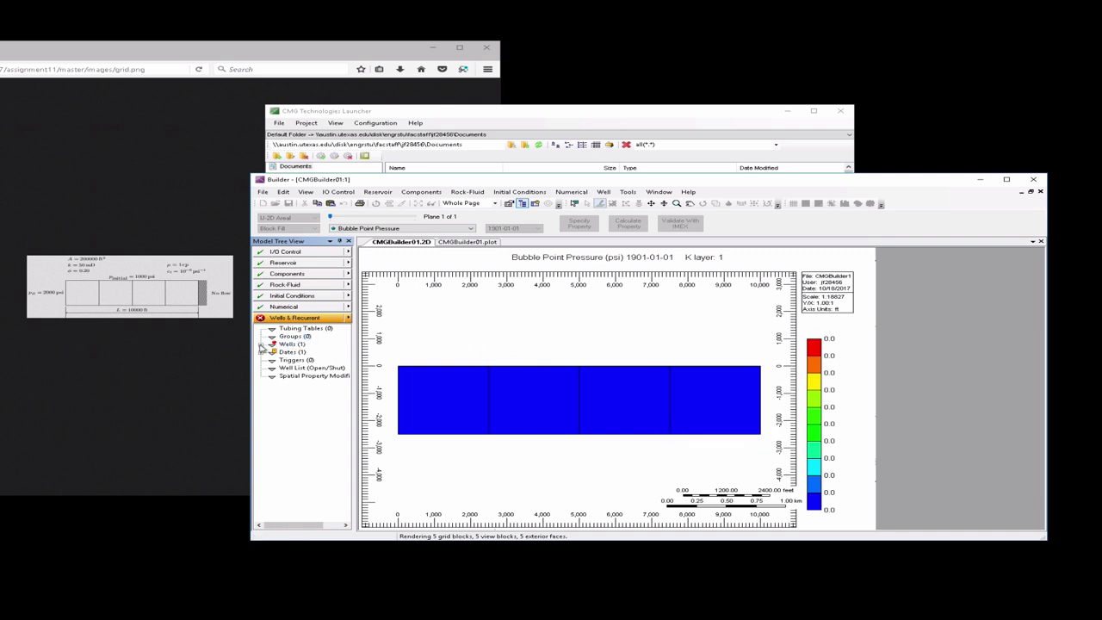
Open Well-1's 1901-01-01 completion data from the model tree
click(261, 345)
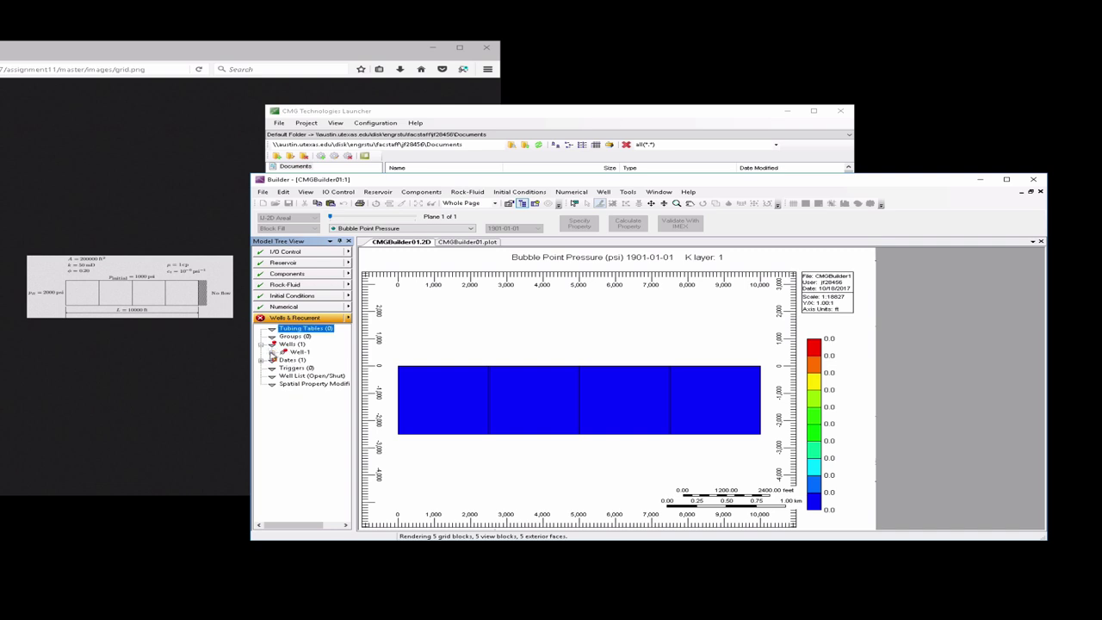
click(272, 352)
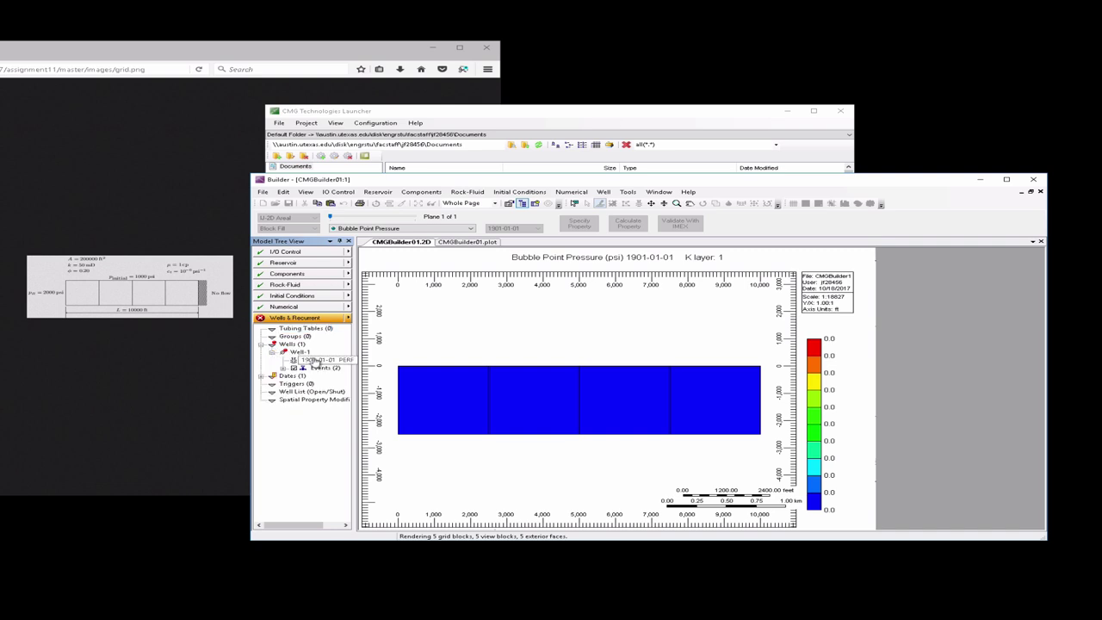
double_click(324, 361)
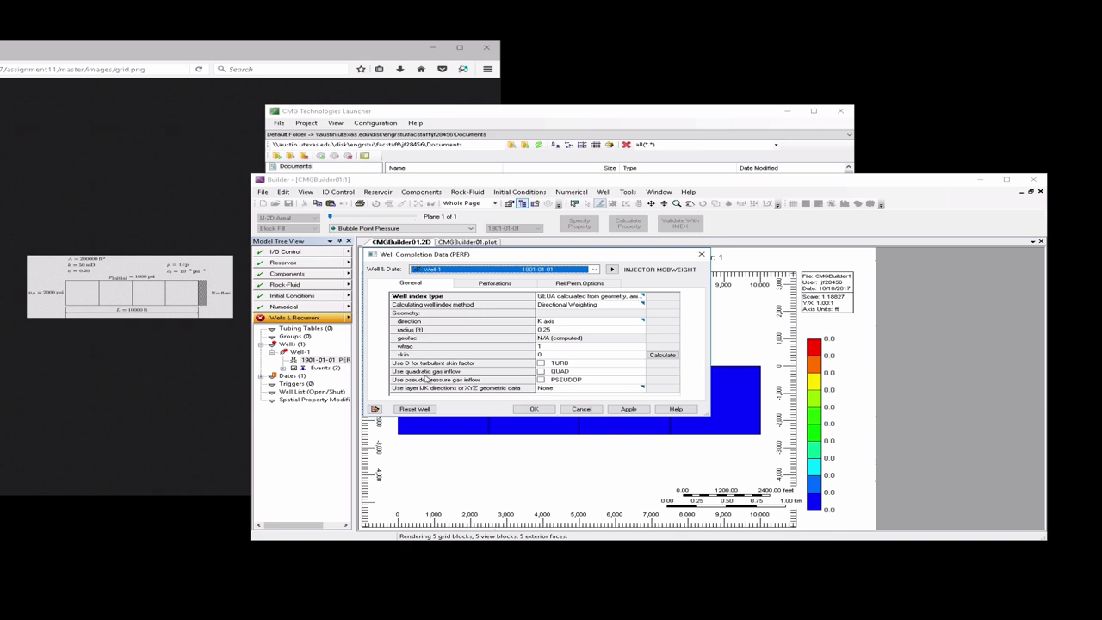
Close and reopen Well-1's 1901-01-01 completion data
click(585, 408)
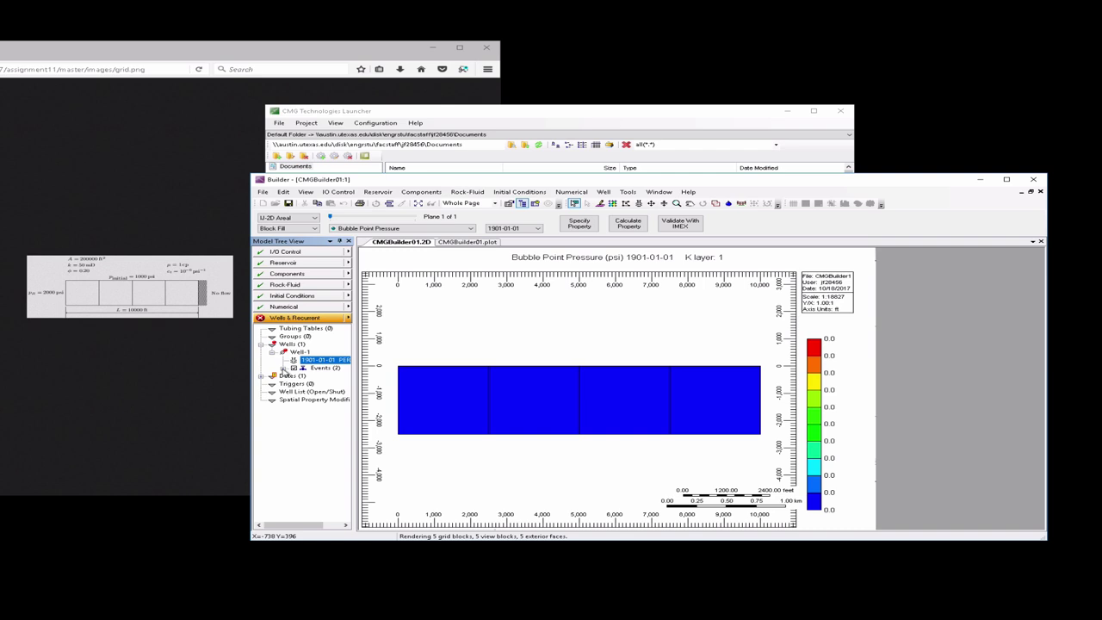
drag(317, 361, 321, 362)
double_click(320, 361)
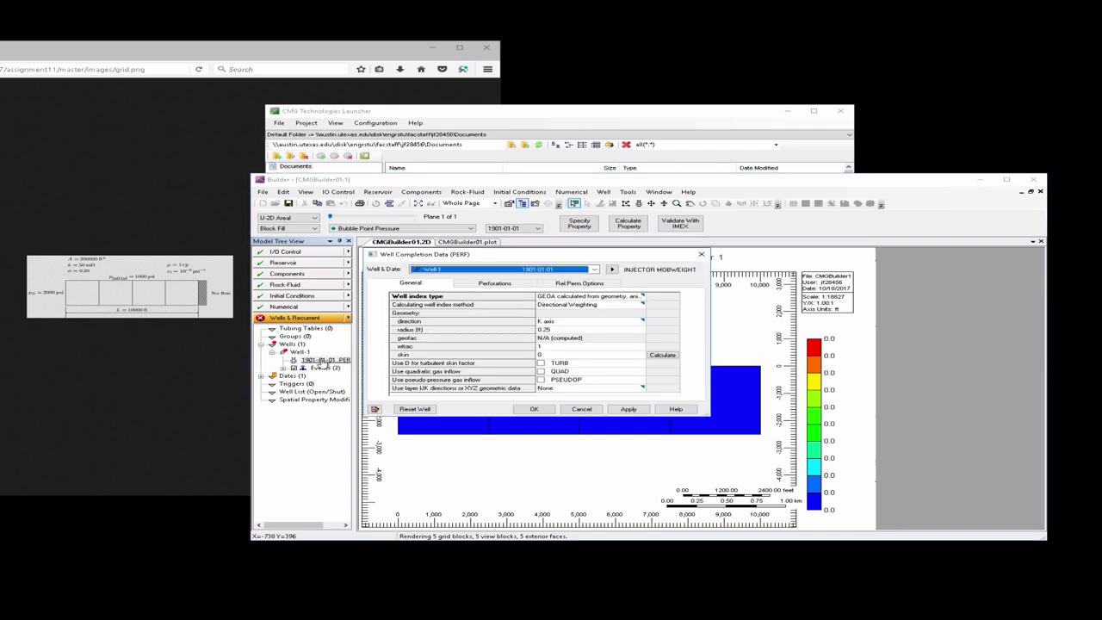
Add a perforation at grid block 1 1 1 and save the completion data
click(472, 287)
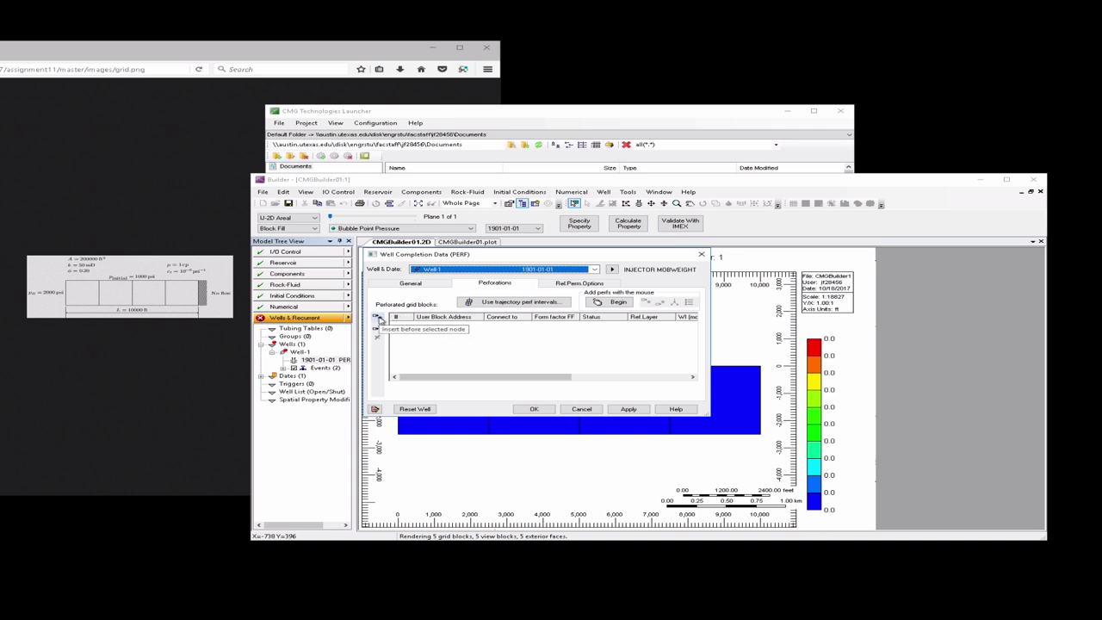
click(377, 319)
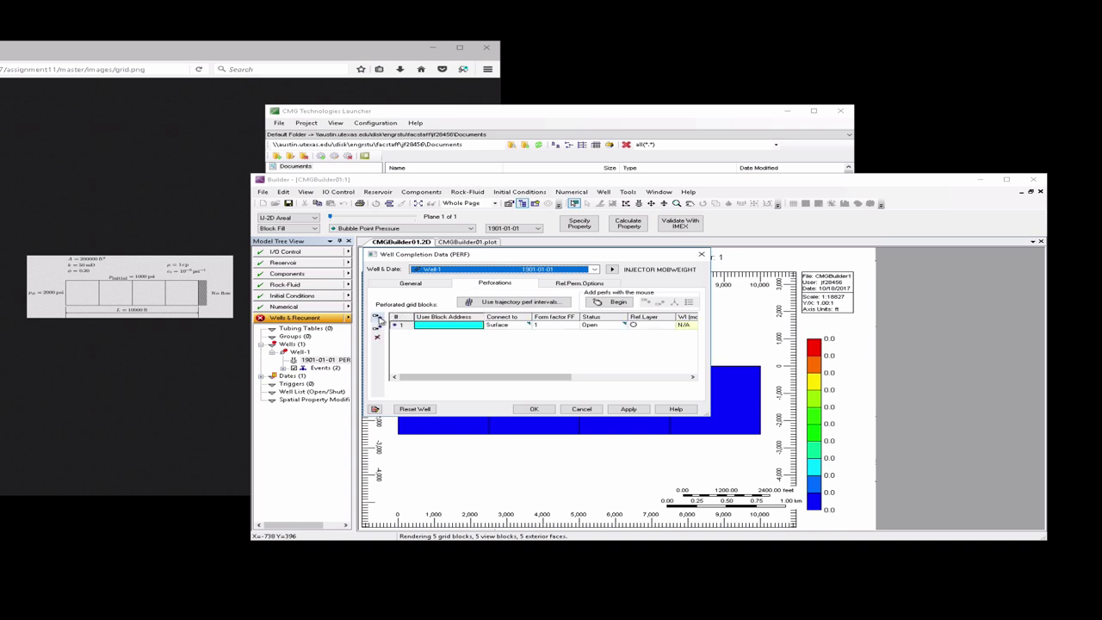
click(424, 327)
text(1 1 1)
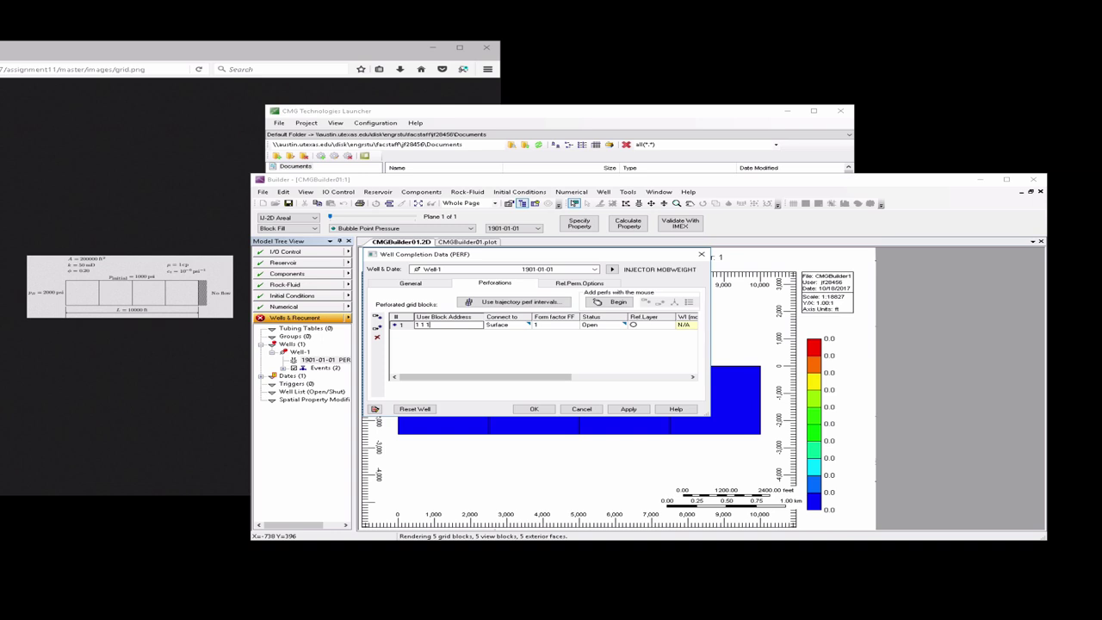
click(525, 411)
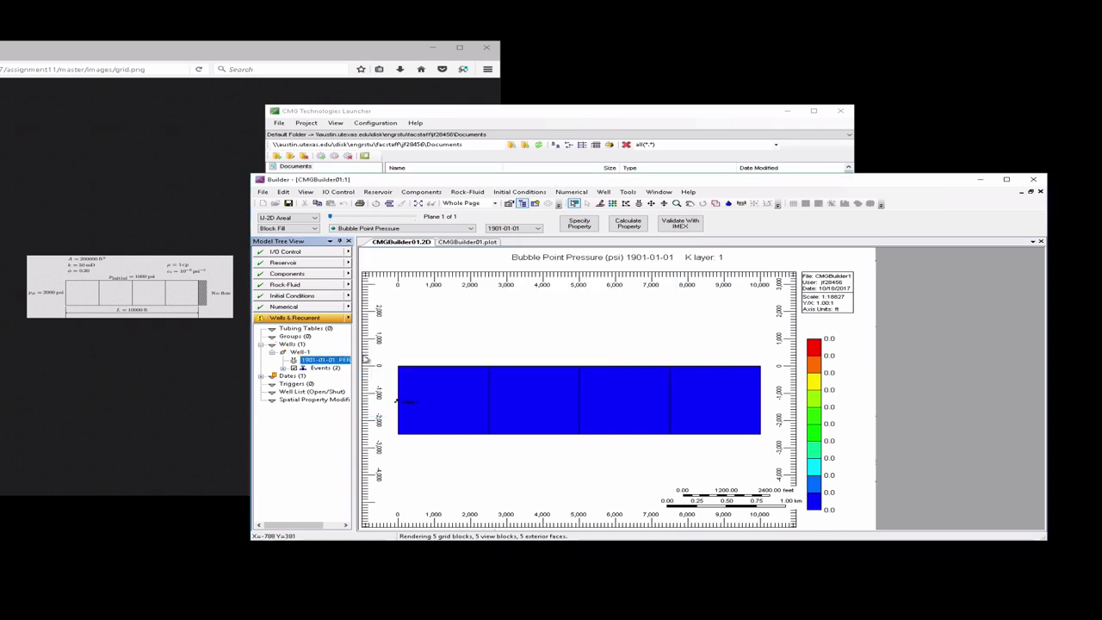
Add a 1 Day date range ending 1901-01-04 to the simulation dates list
click(286, 377)
double_click(287, 376)
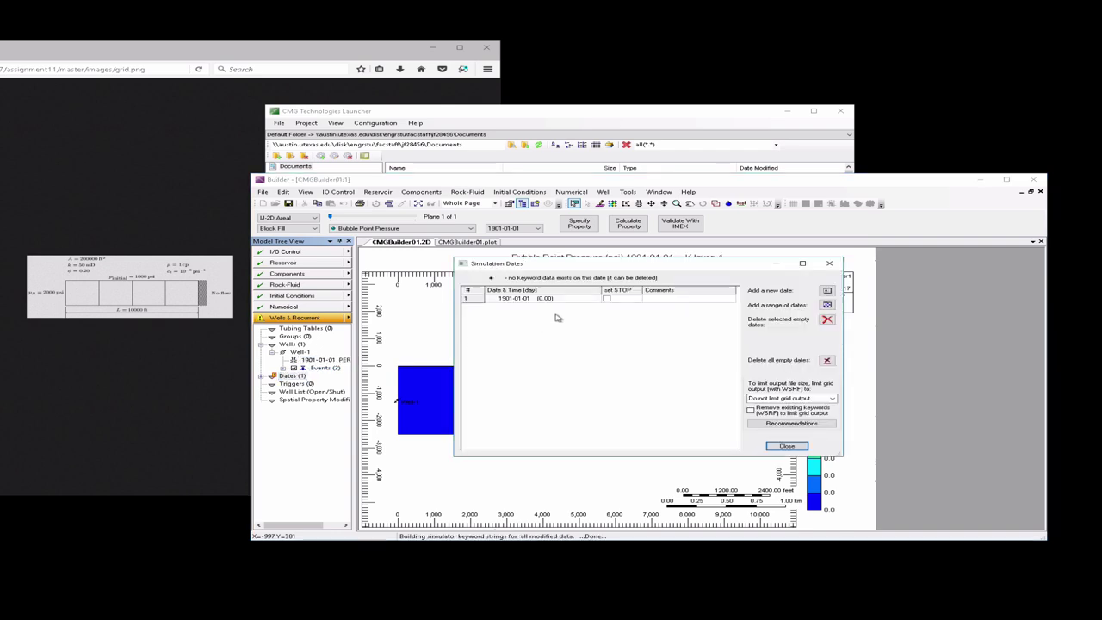
click(828, 306)
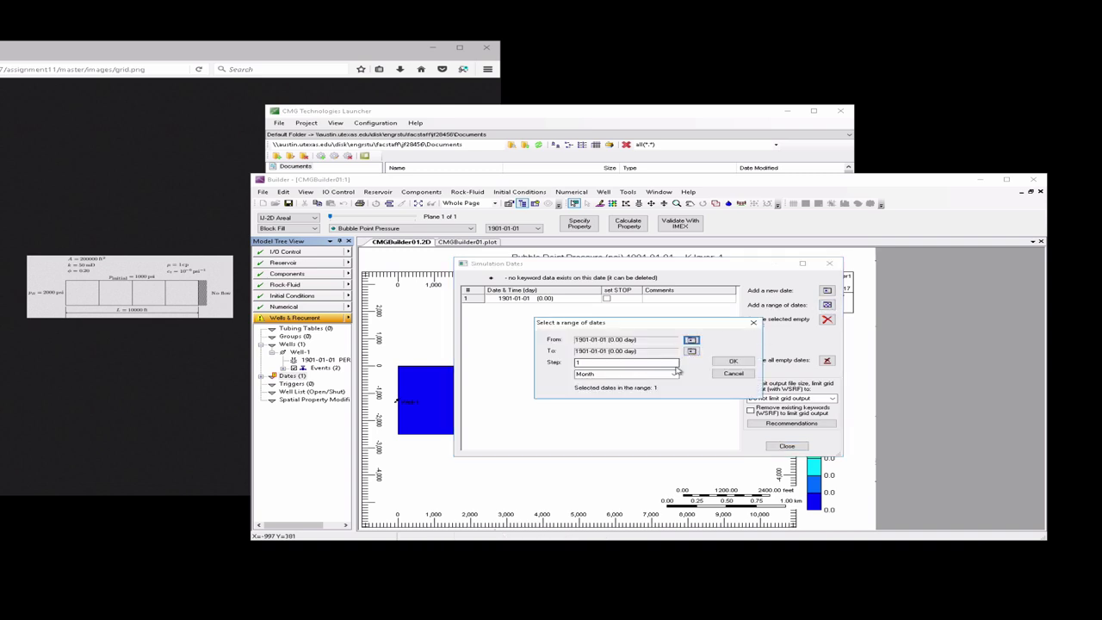
click(673, 373)
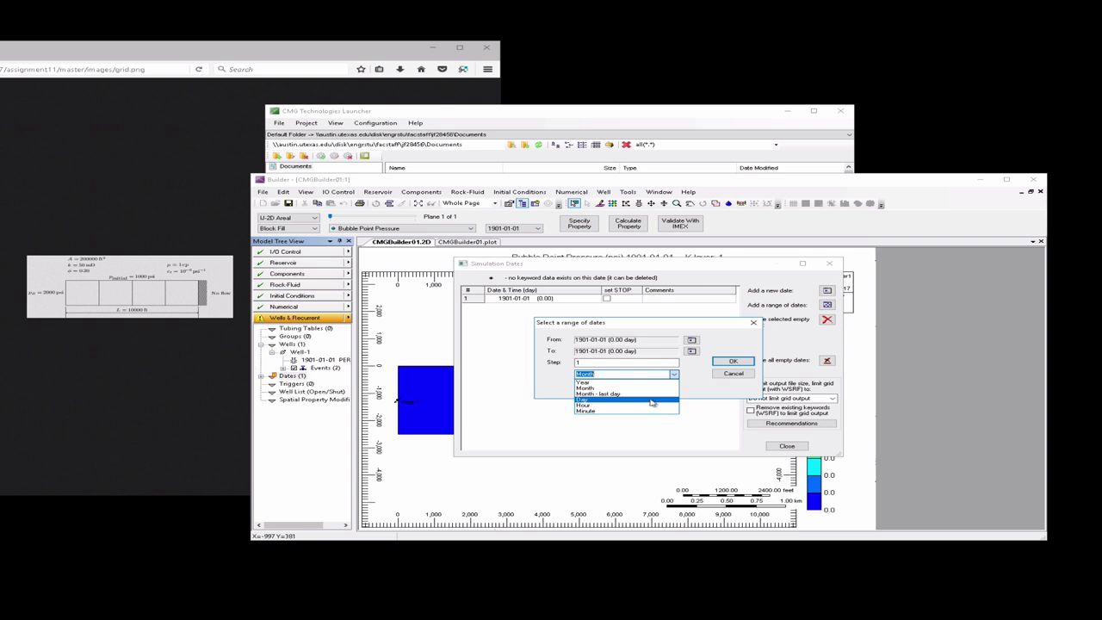
click(652, 401)
click(690, 353)
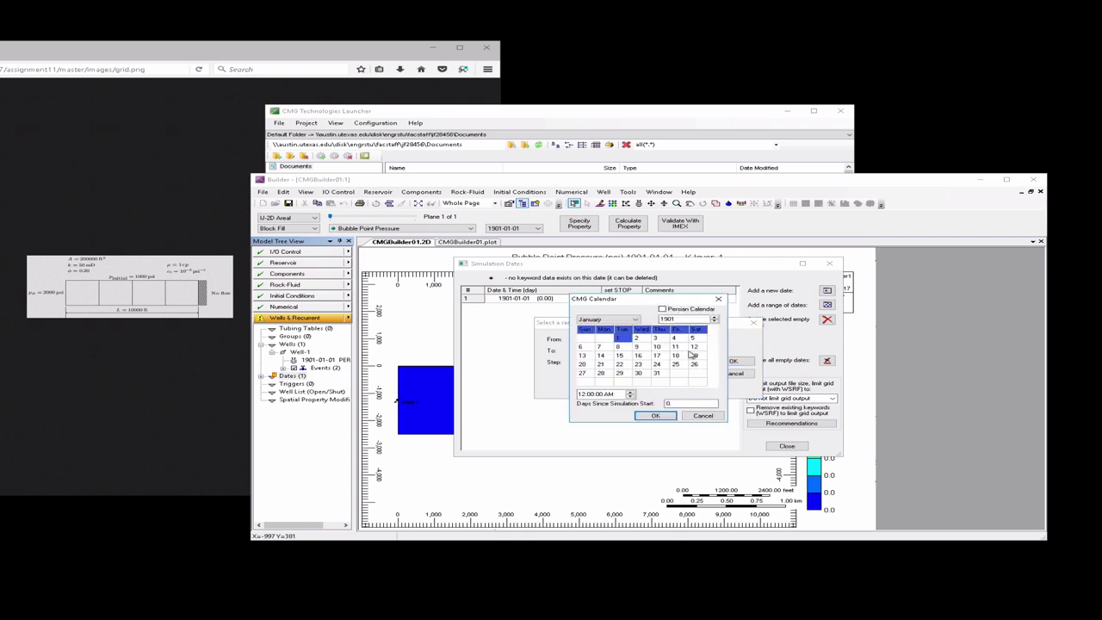
click(681, 337)
click(658, 416)
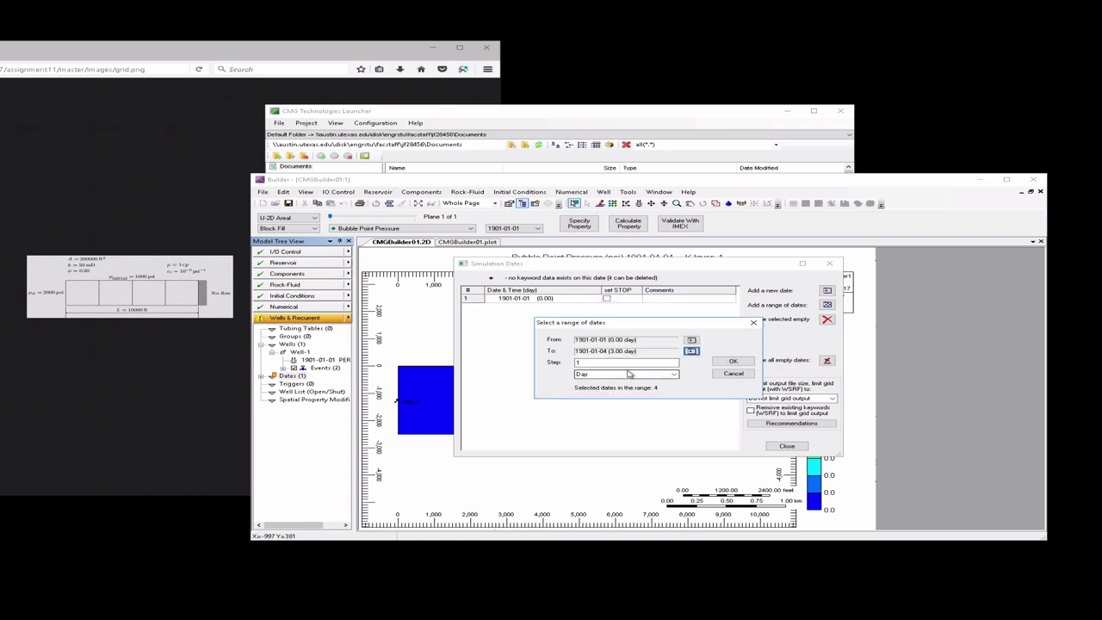
click(730, 361)
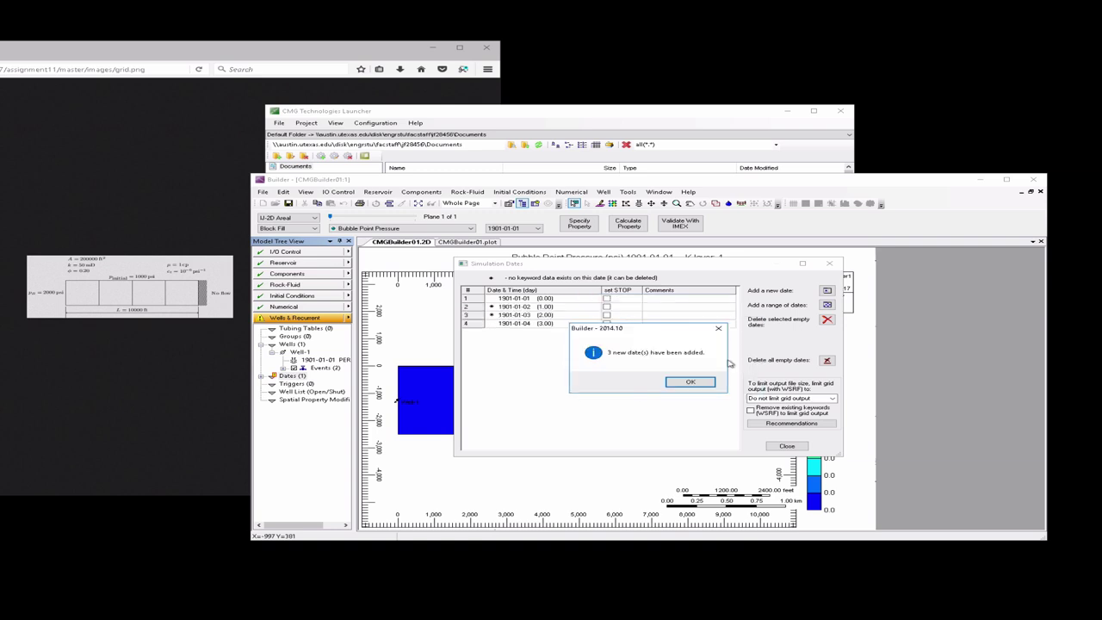
click(703, 384)
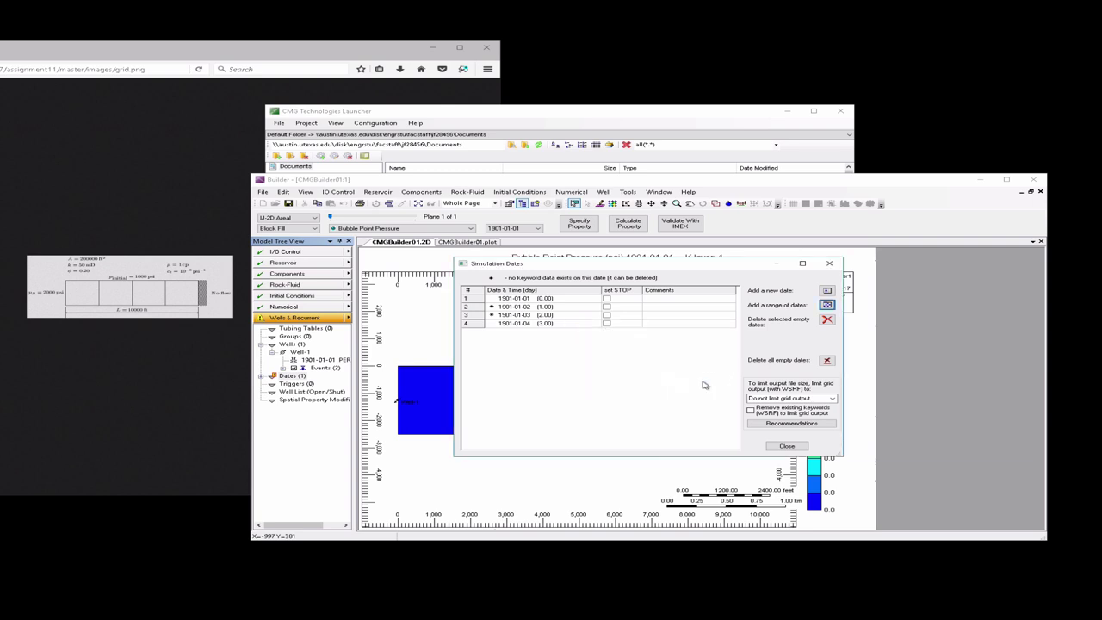
click(786, 446)
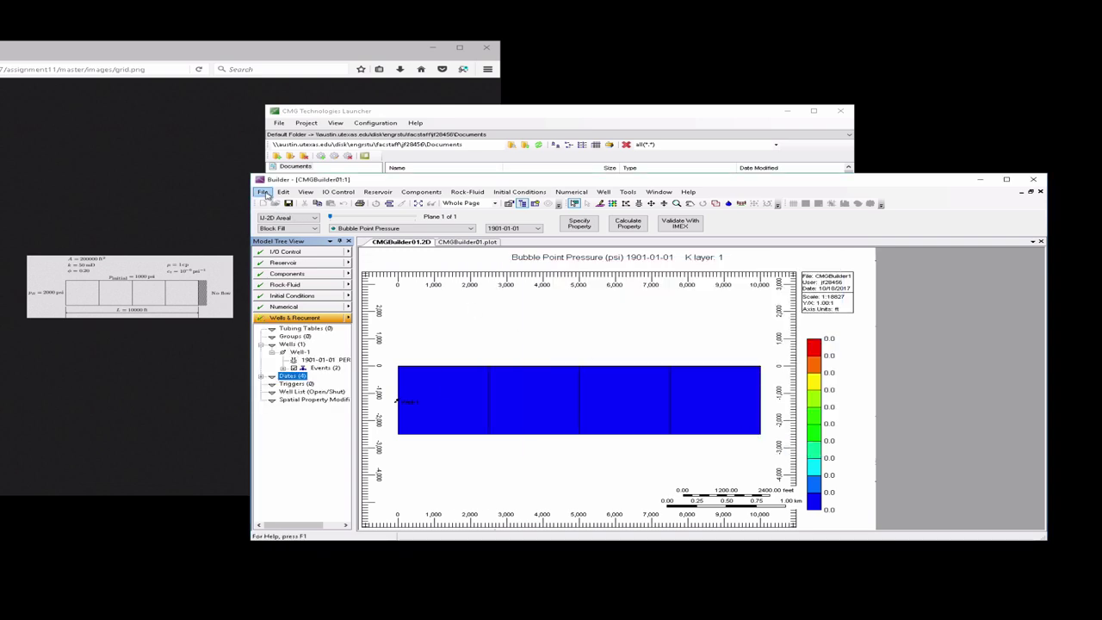
Save the dataset under the name test_problem.dat
click(264, 193)
click(281, 222)
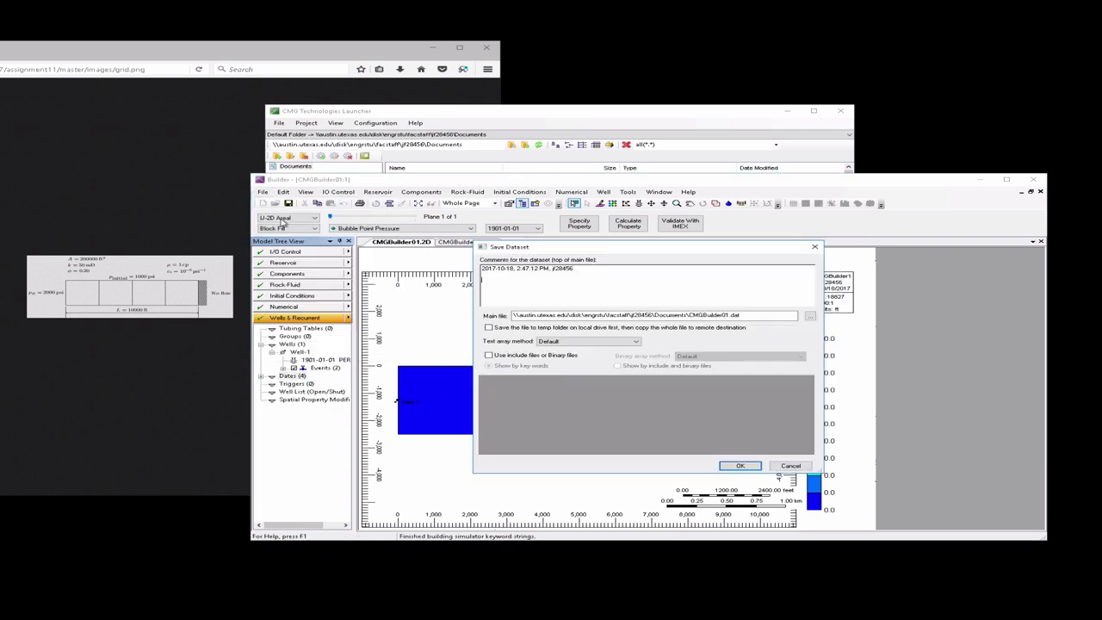
double_click(726, 315)
click(726, 314)
key(BackSpace)
key(BackSpace)
key(BackSpace)
key(BackSpace)
key(BackSpace)
key(BackSpace)
key(BackSpace)
key(BackSpace)
key(BackSpace)
key(BackSpace)
key(BackSpace)
key(BackSpace)
text(test_problem)
click(741, 466)
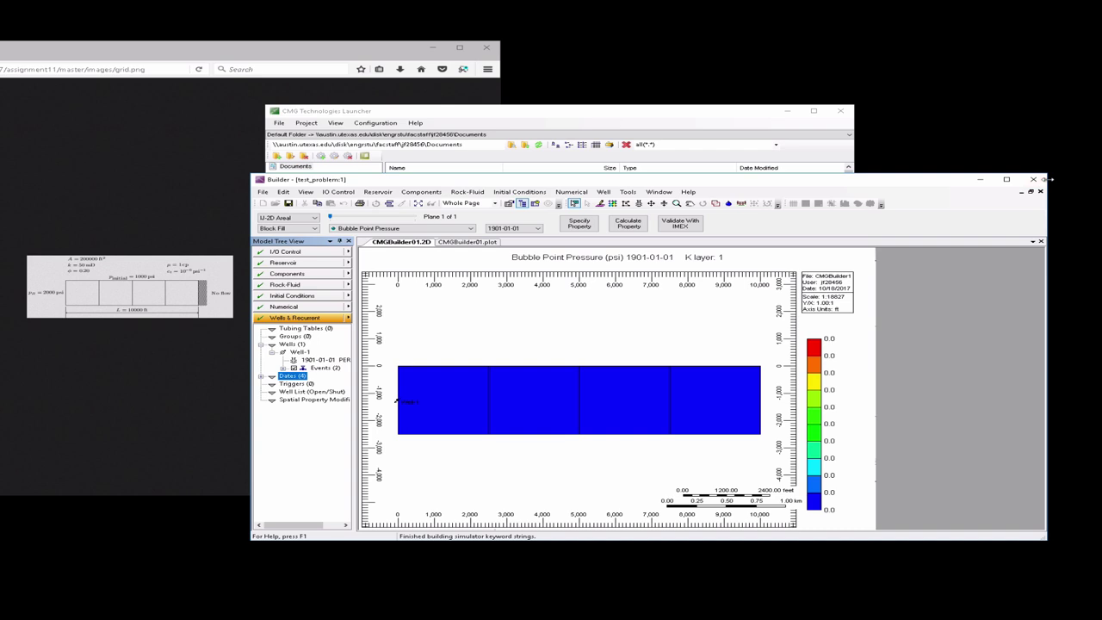
Close Builder, saving changes and overwriting the existing test_problem.dat
click(1033, 180)
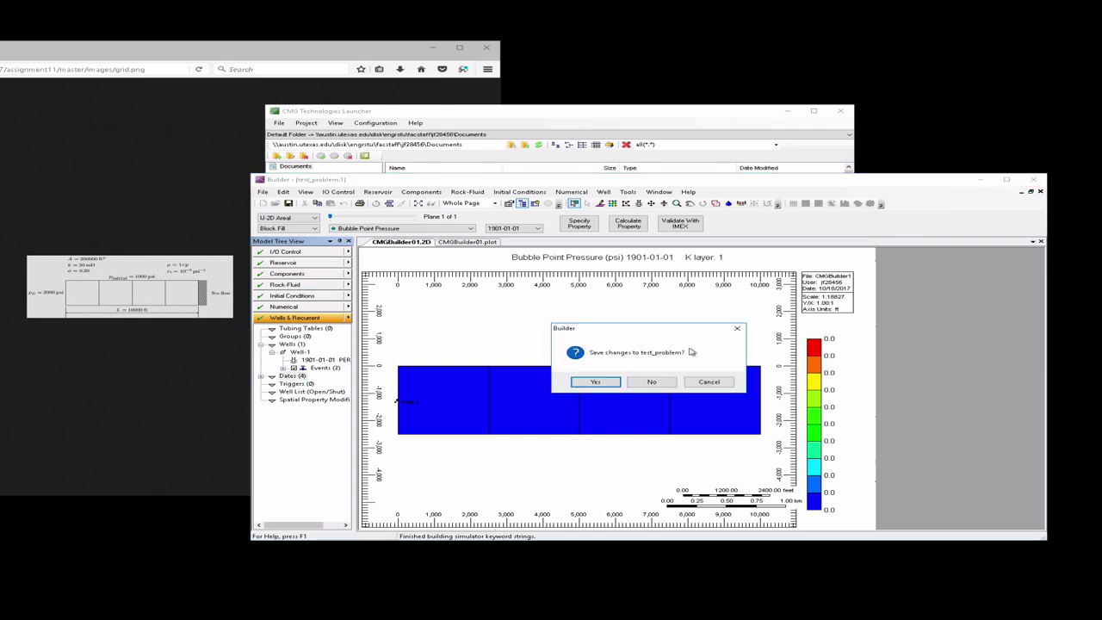
click(617, 386)
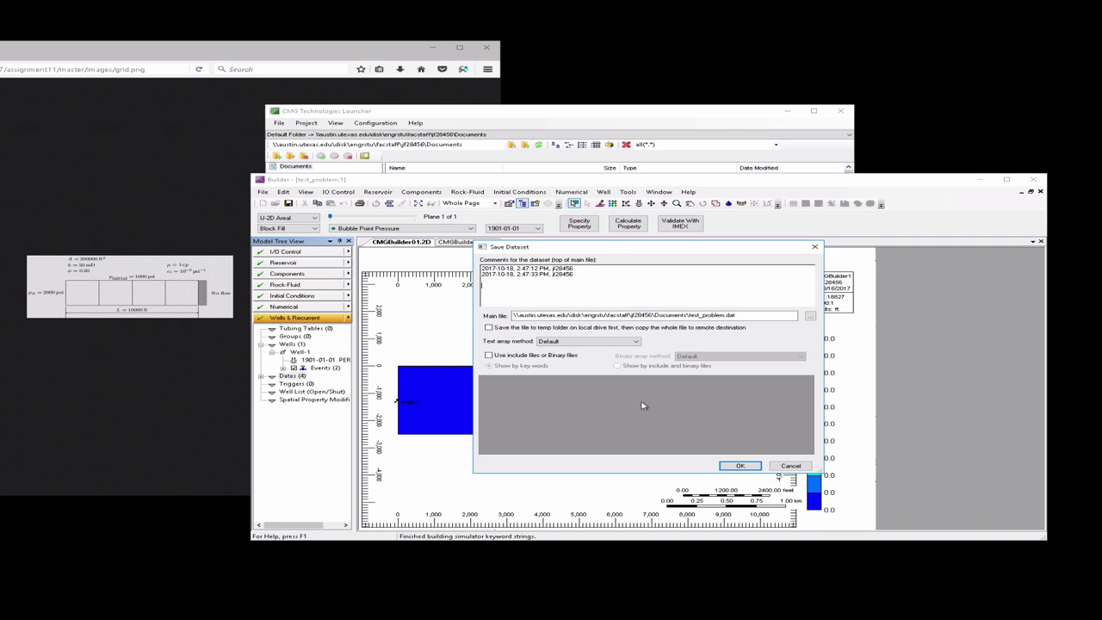
click(742, 466)
click(695, 389)
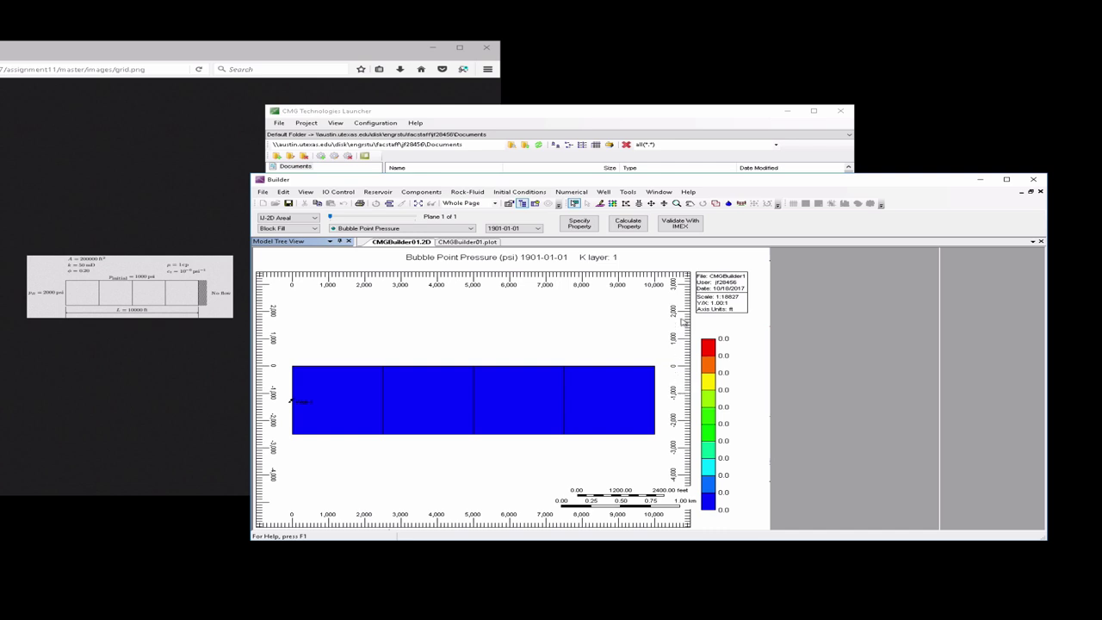
click(1033, 179)
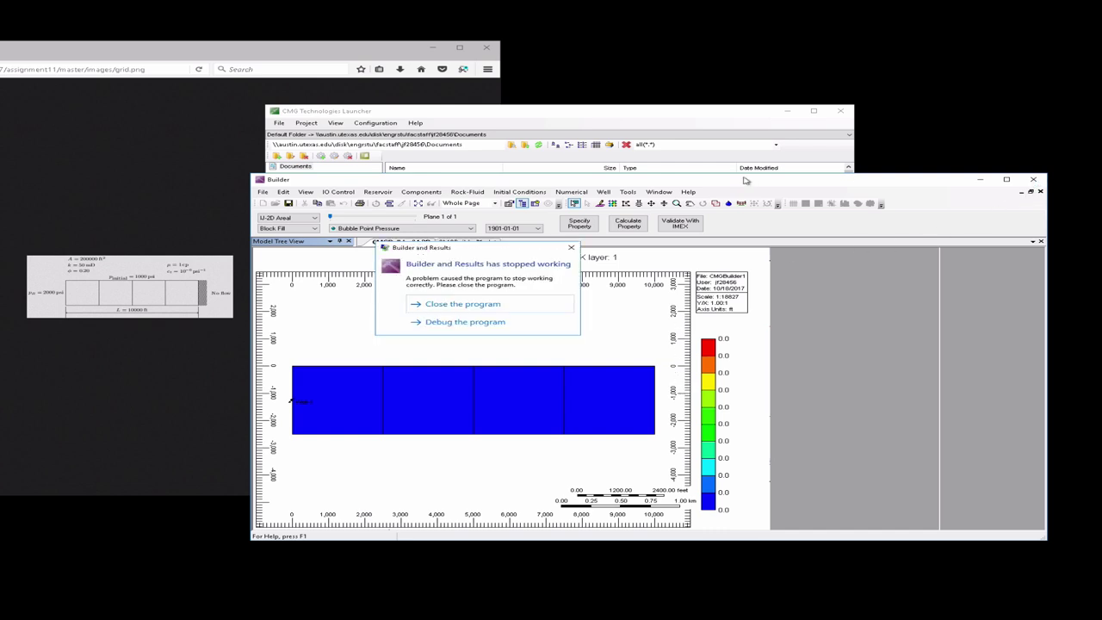
click(491, 304)
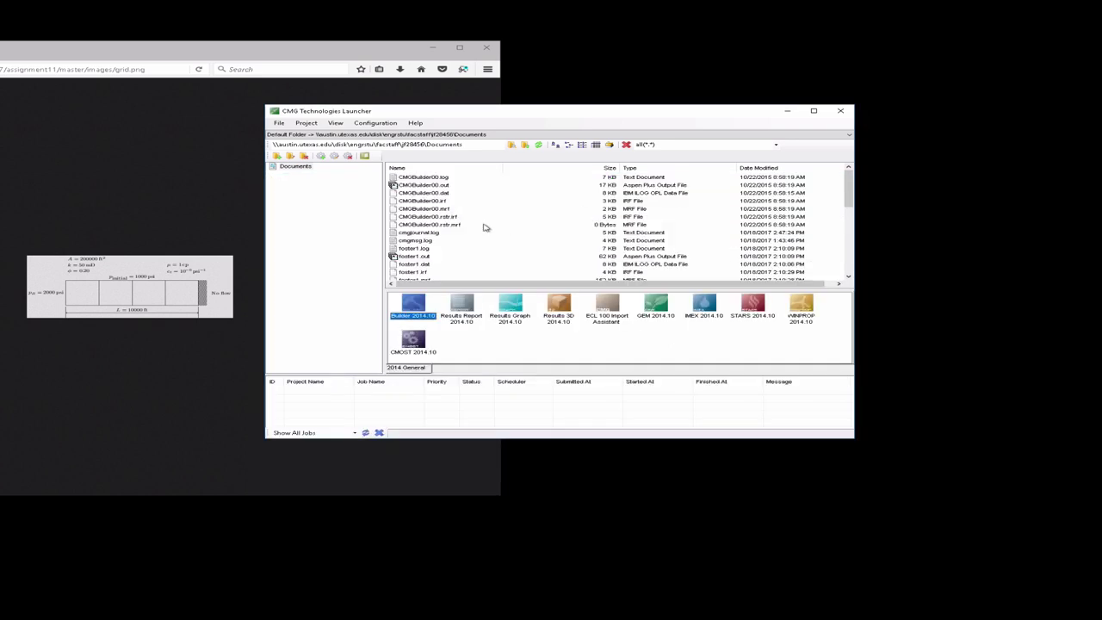
Select test_problem.dat in the launcher's Documents list and bring up its context menu
scroll(485, 228, down, 5)
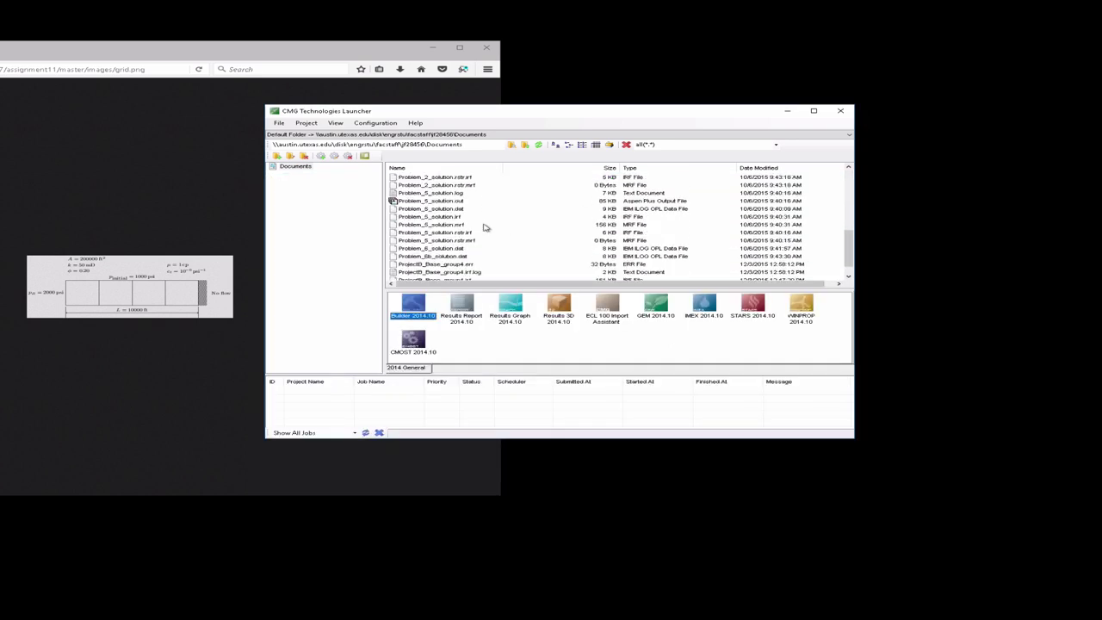
scroll(485, 228, down, 2)
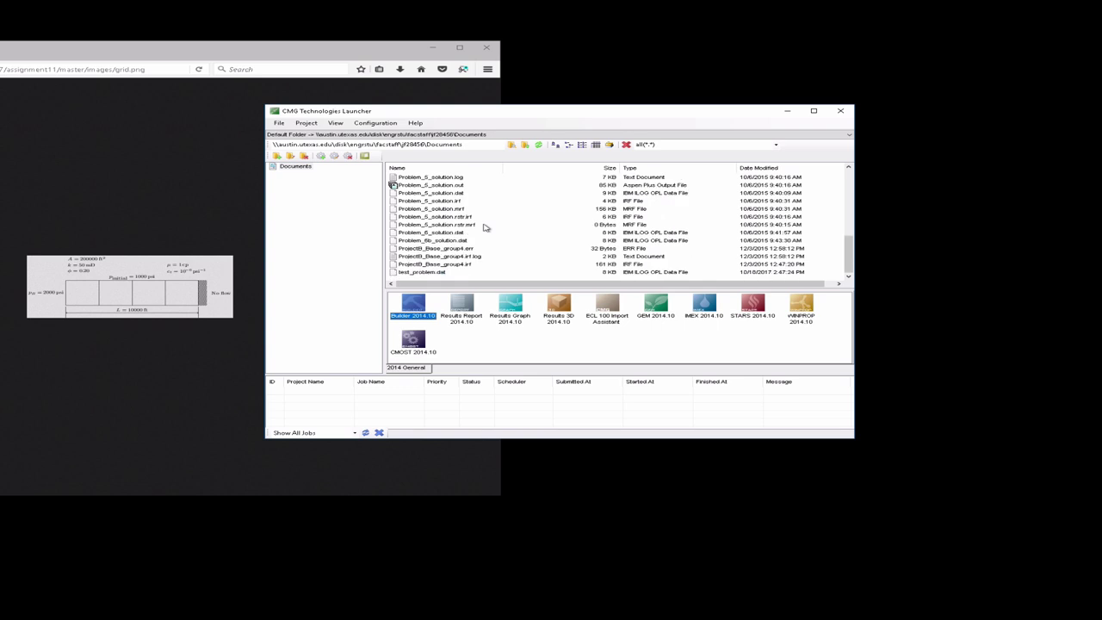
click(440, 272)
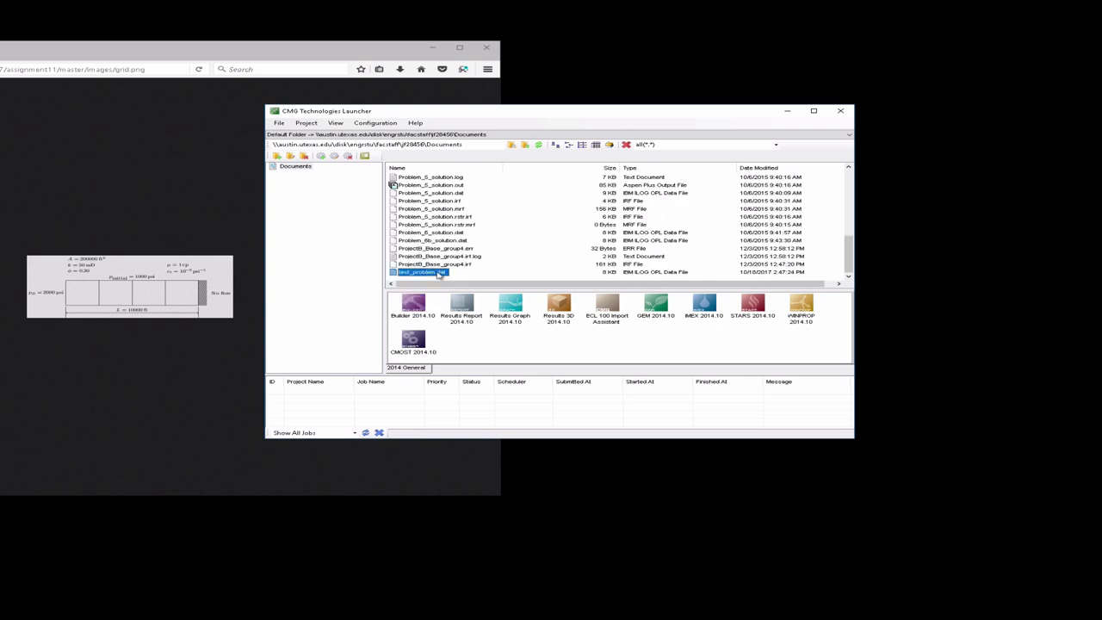
right_click(439, 274)
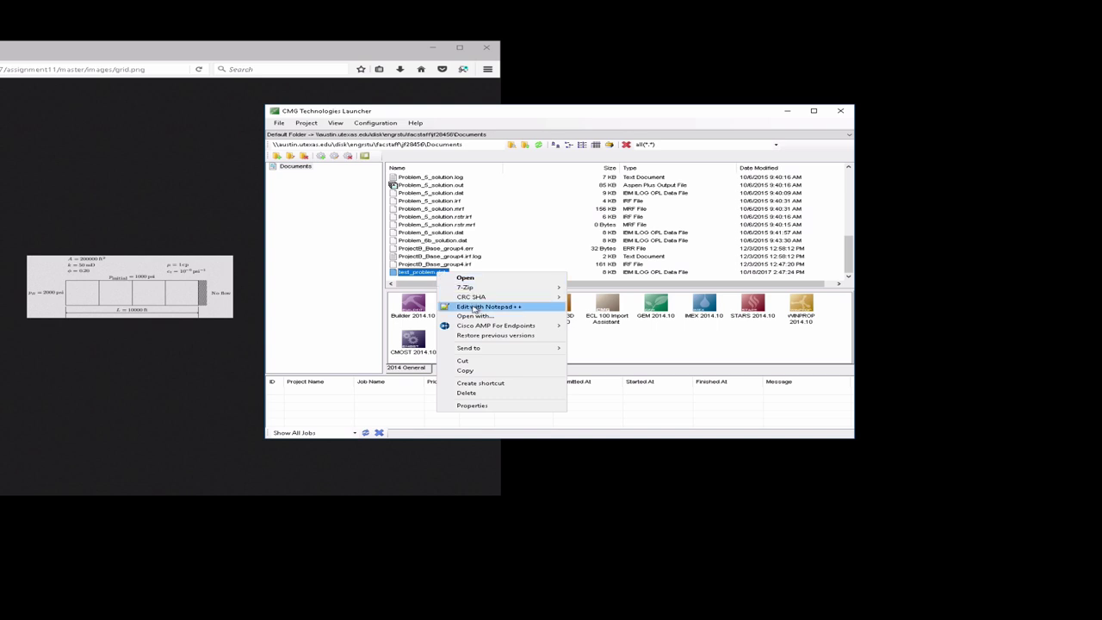
Change line 33 of test_problem.dat to 'PERMI 80000 4*50' in Notepad++, then save and close
click(477, 307)
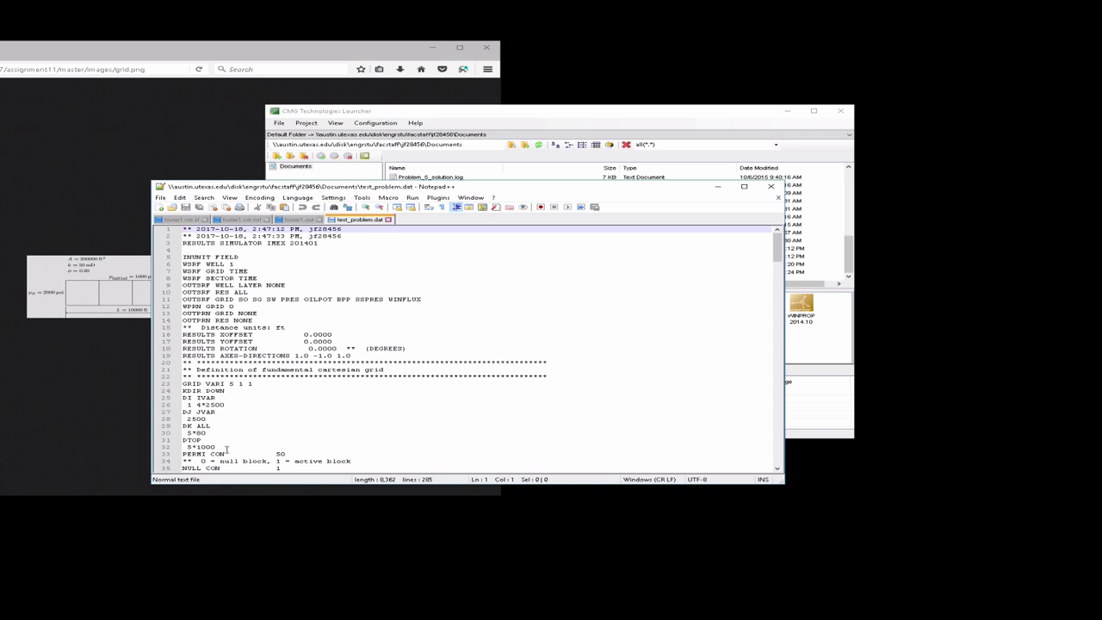
scroll(227, 451, down, 2)
click(225, 413)
key(BackSpace)
key(BackSpace)
key(BackSpace)
key(BackSpace)
key(BackSpace)
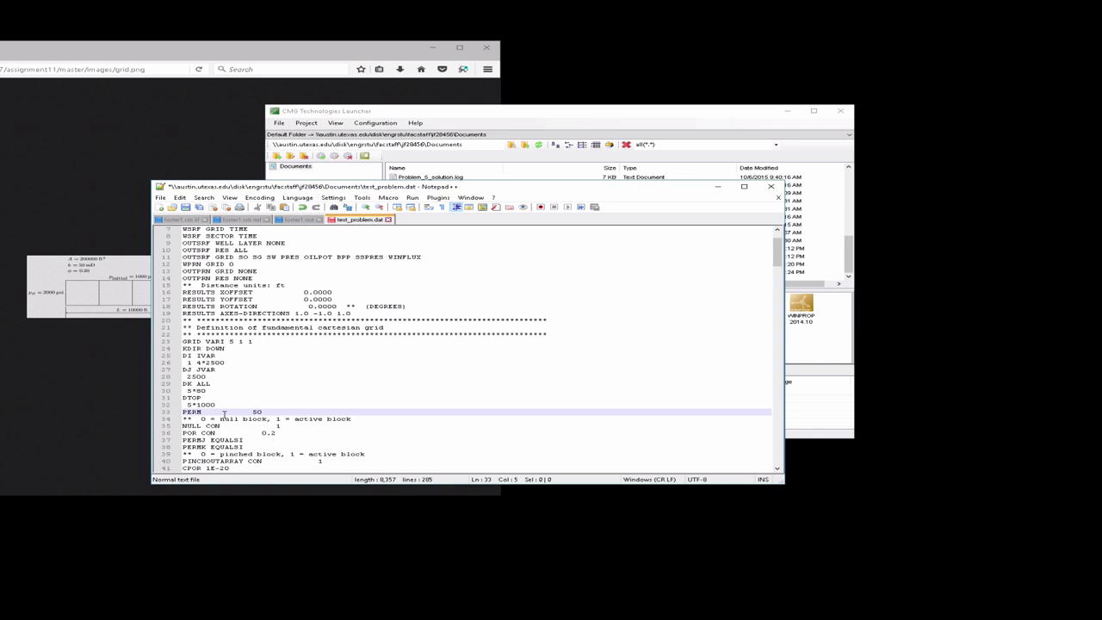
text(I)
click(247, 411)
text(50000  5)
text(4*)
key(BackSpace)
key(BackSpace)
text(4*)
click(185, 208)
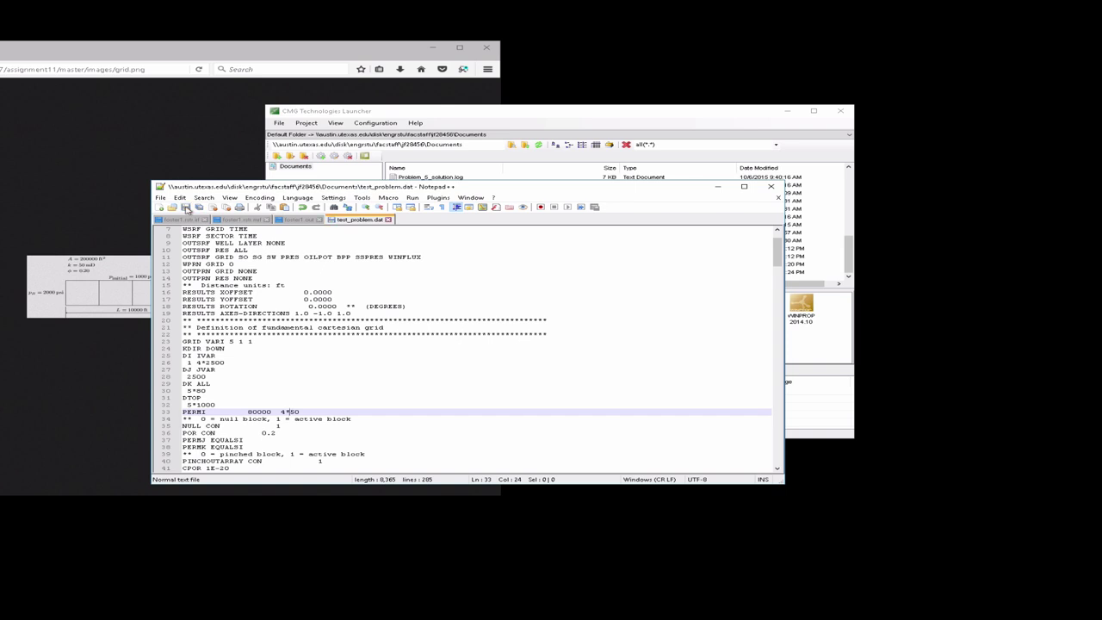
click(771, 186)
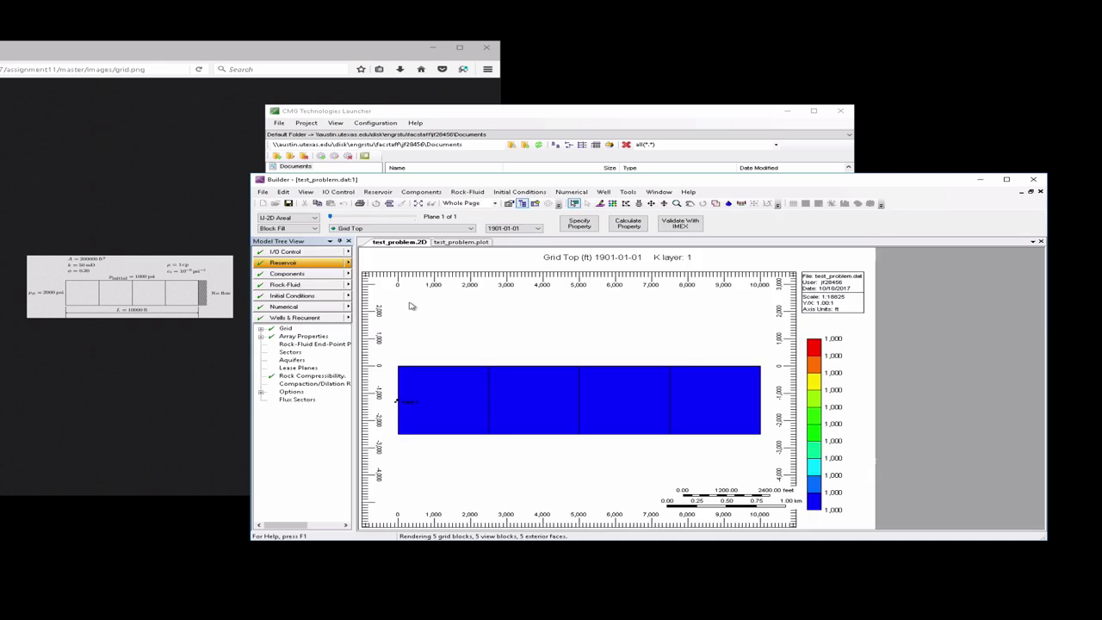
Save and run test_problem.dat in IMEX to normal termination, then close the run window
click(680, 225)
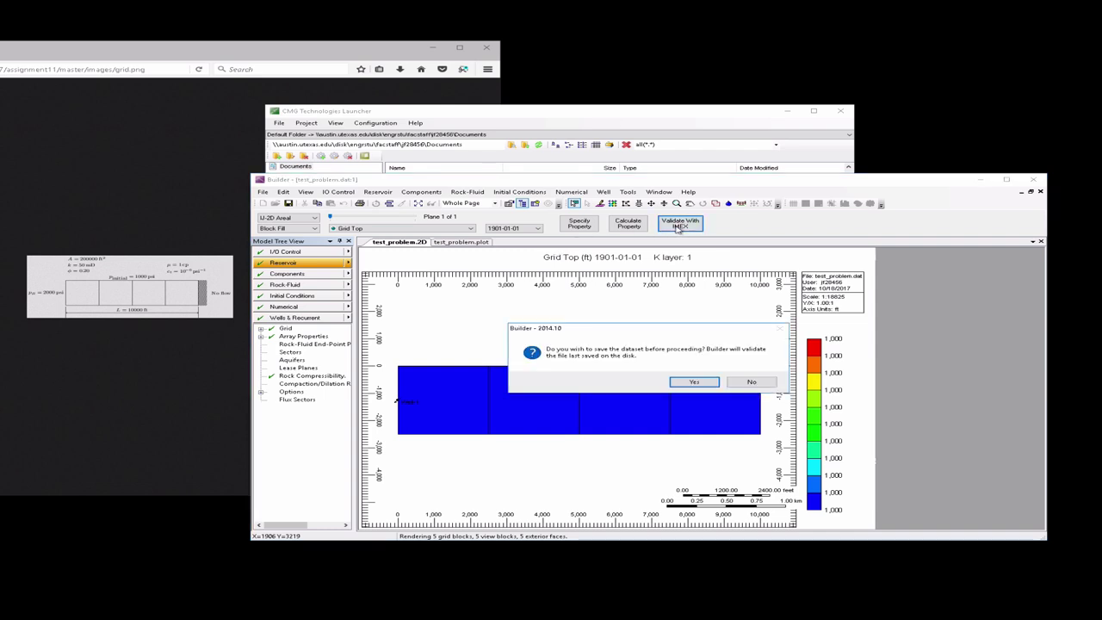
click(694, 381)
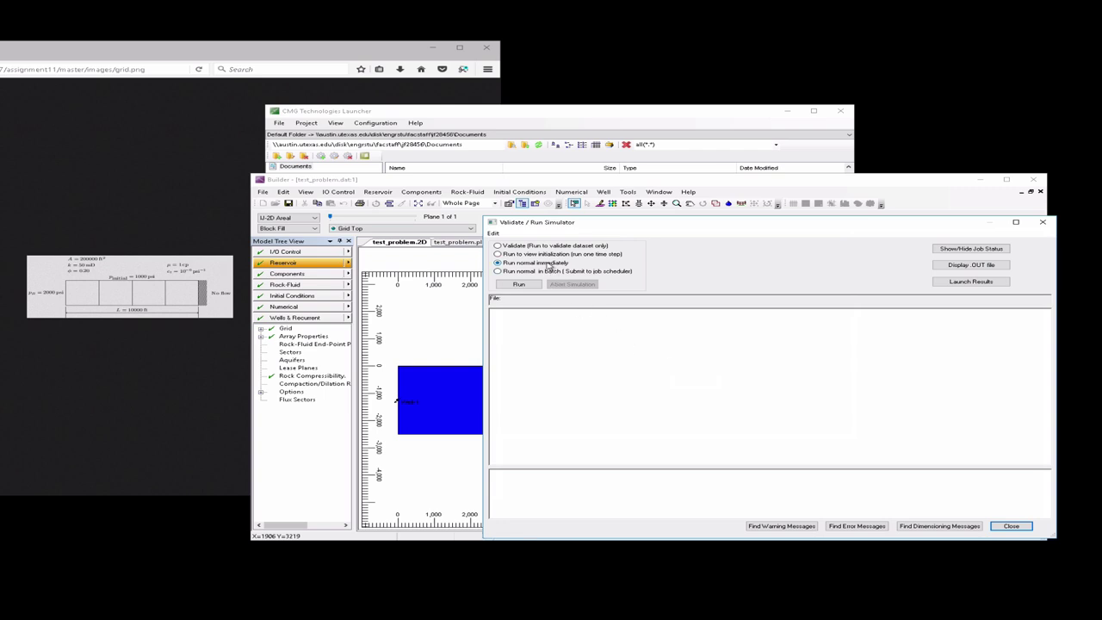
click(526, 284)
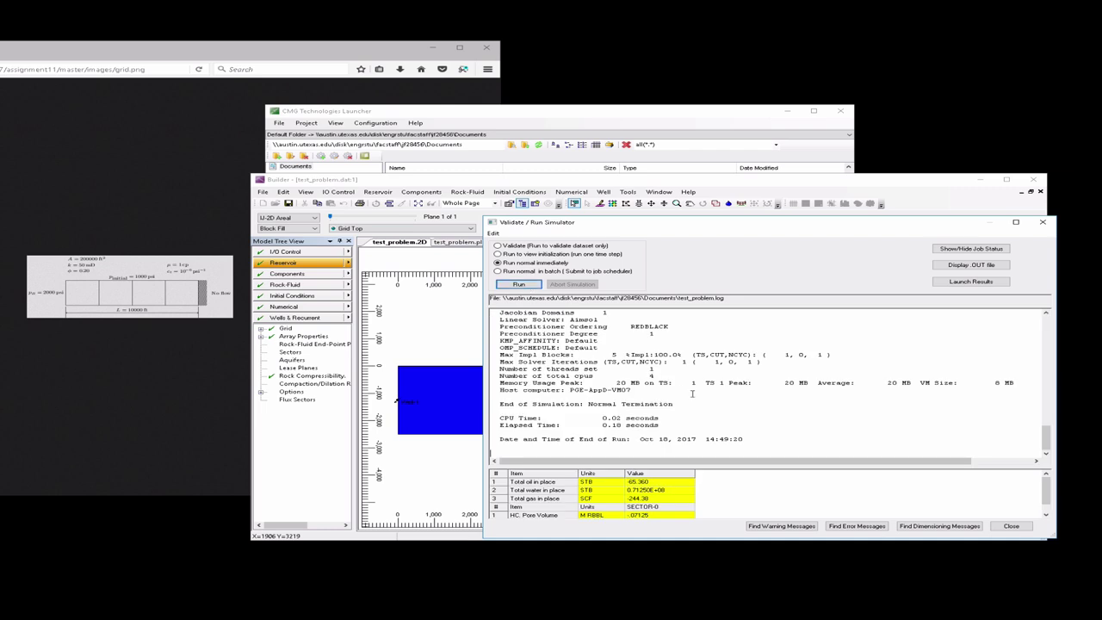
click(1007, 526)
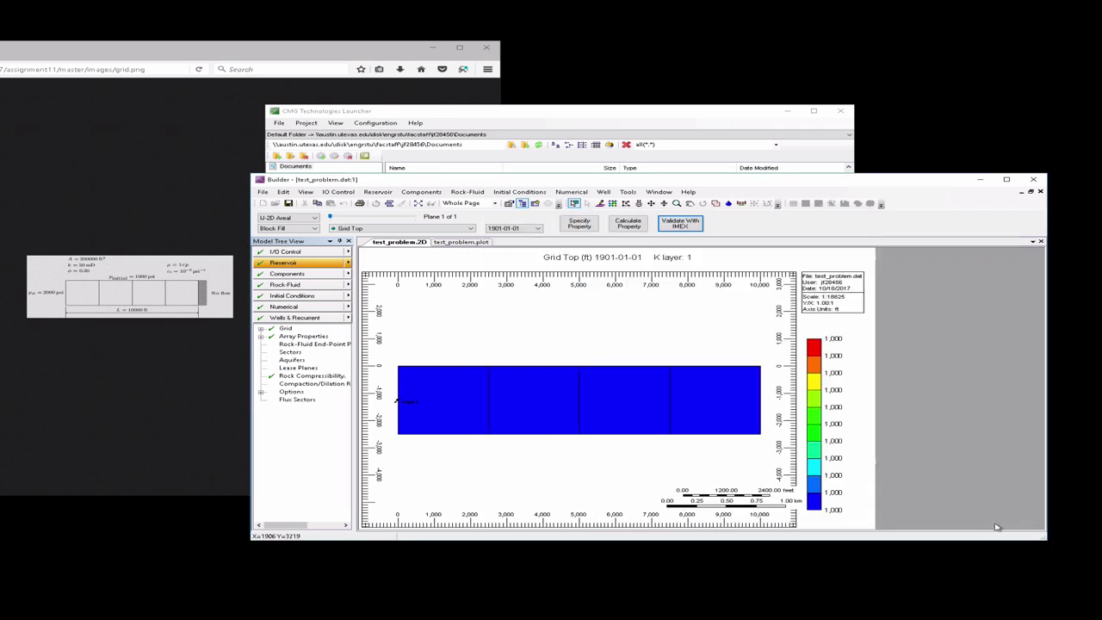
Open test_problem.irf from the Launcher in Results 3D 2014.10
click(601, 122)
scroll(481, 200, down, 2)
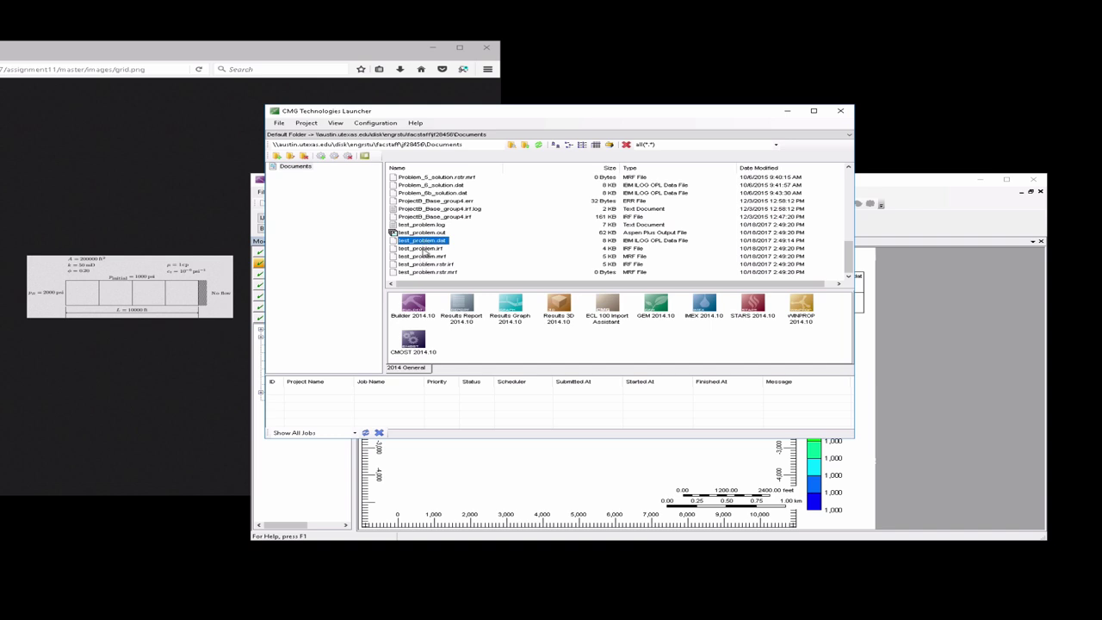
click(423, 248)
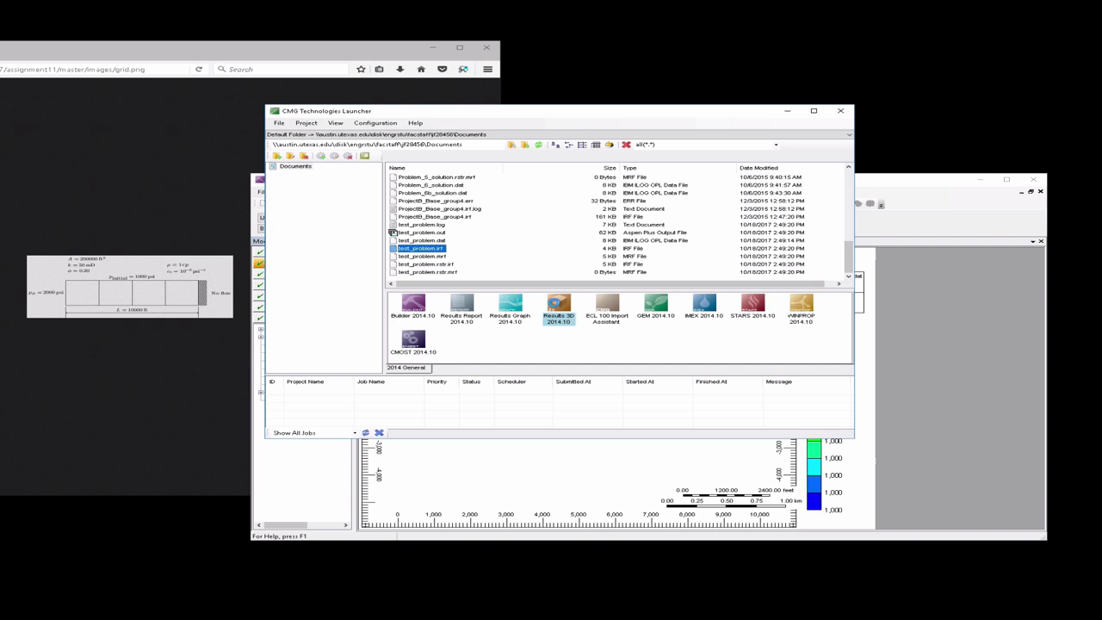
double_click(558, 306)
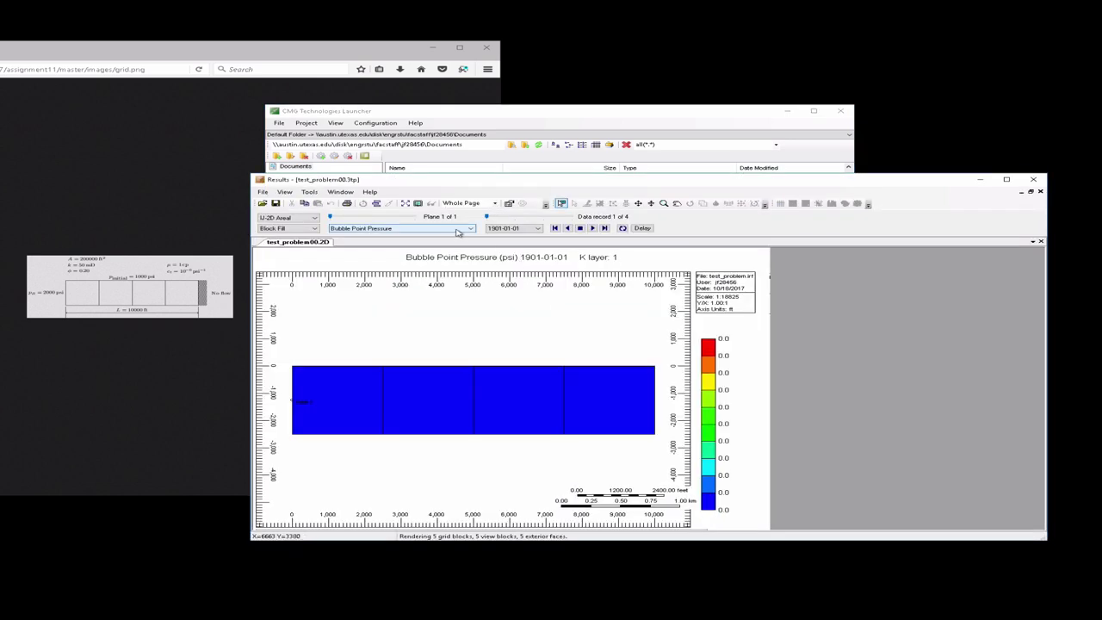
Map block Pressure at record 1901-01-04 and check each block's value, 1582.6 psi down to about 1016 psi
click(401, 229)
scroll(449, 312, down, 5)
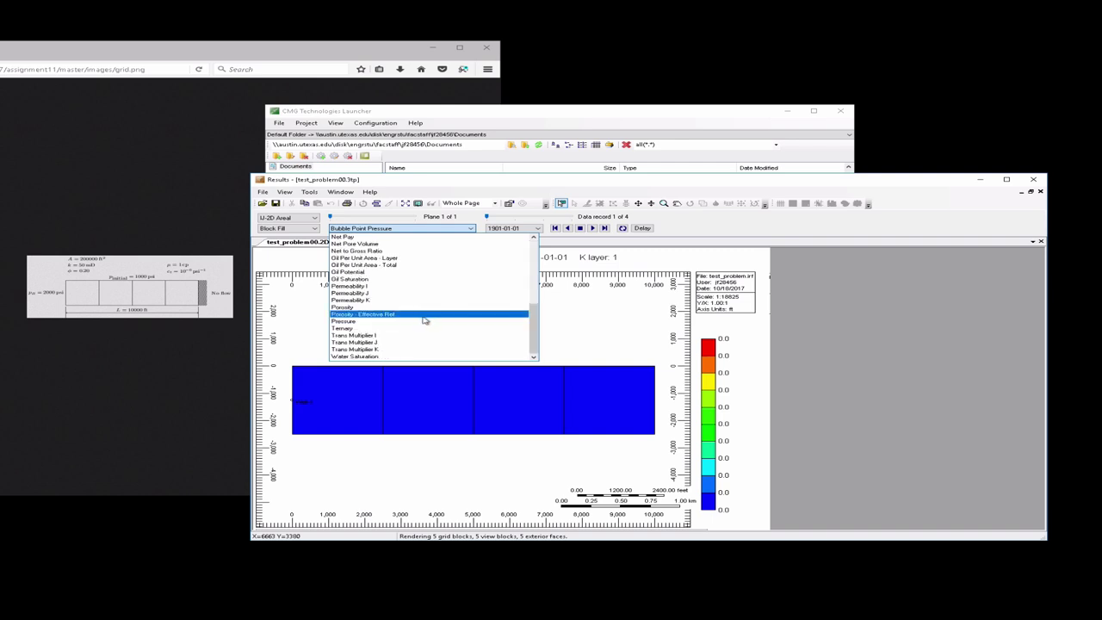
click(422, 322)
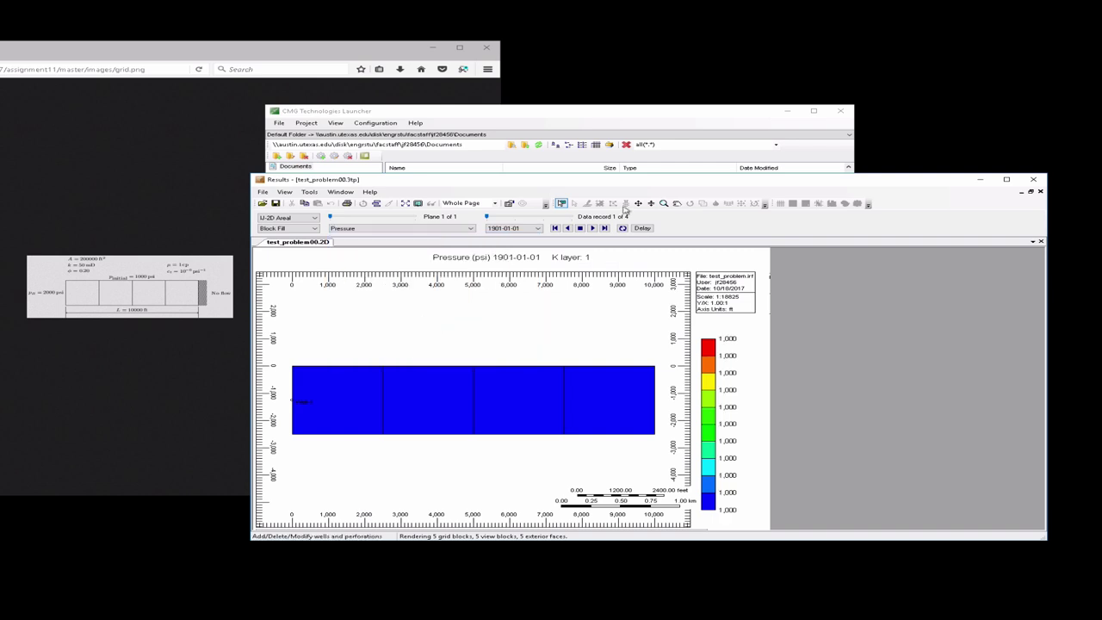
drag(488, 218, 581, 217)
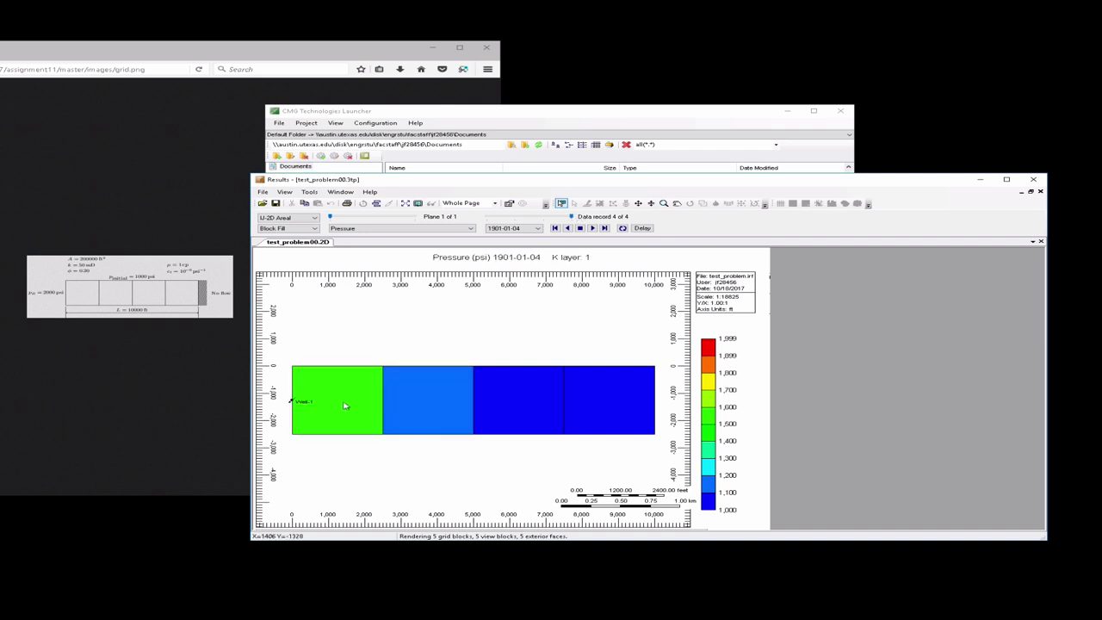
mouse_move(344, 404)
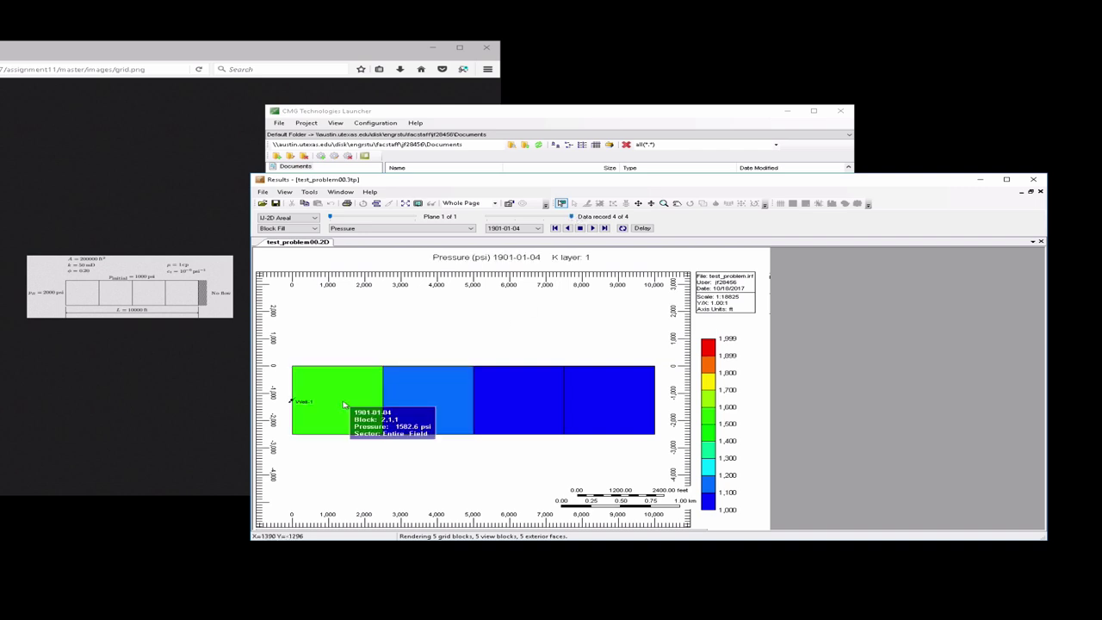
mouse_move(436, 405)
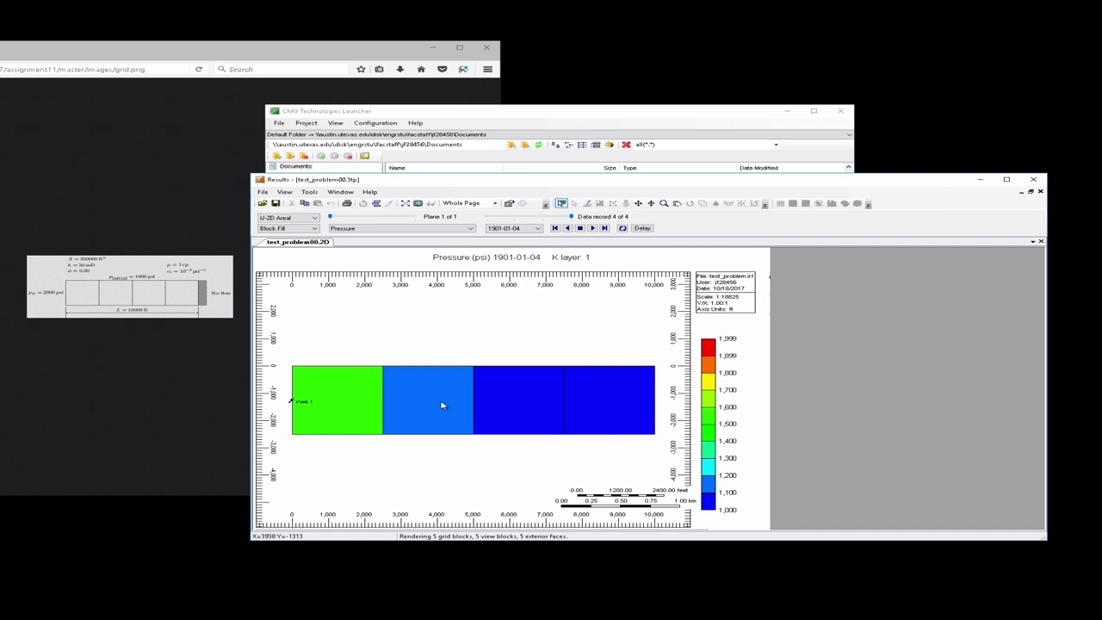
mouse_move(522, 401)
mouse_move(605, 404)
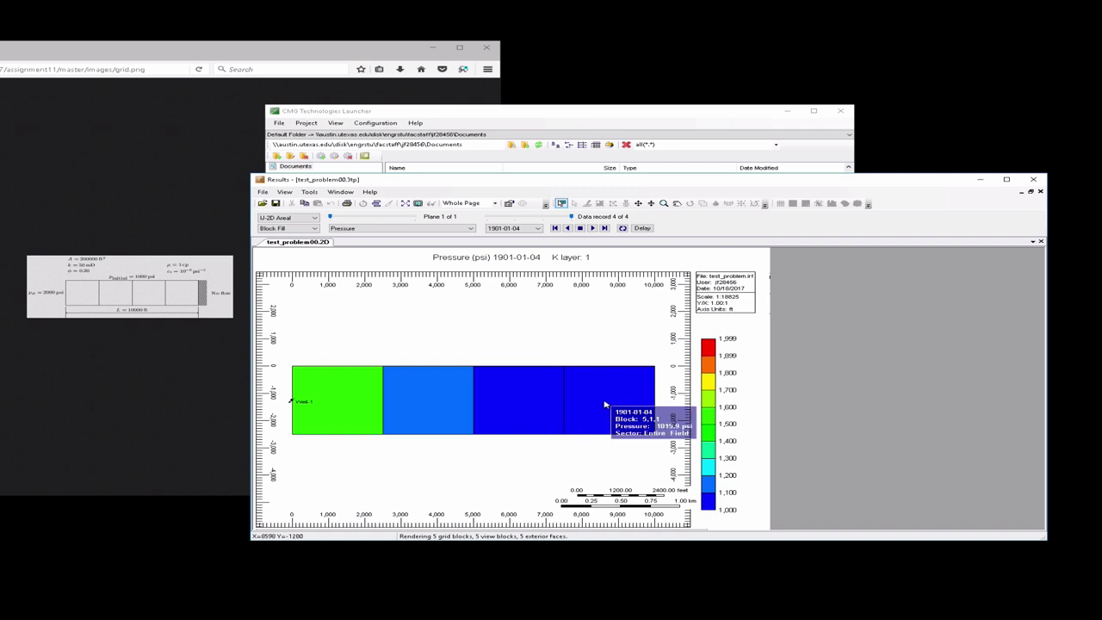